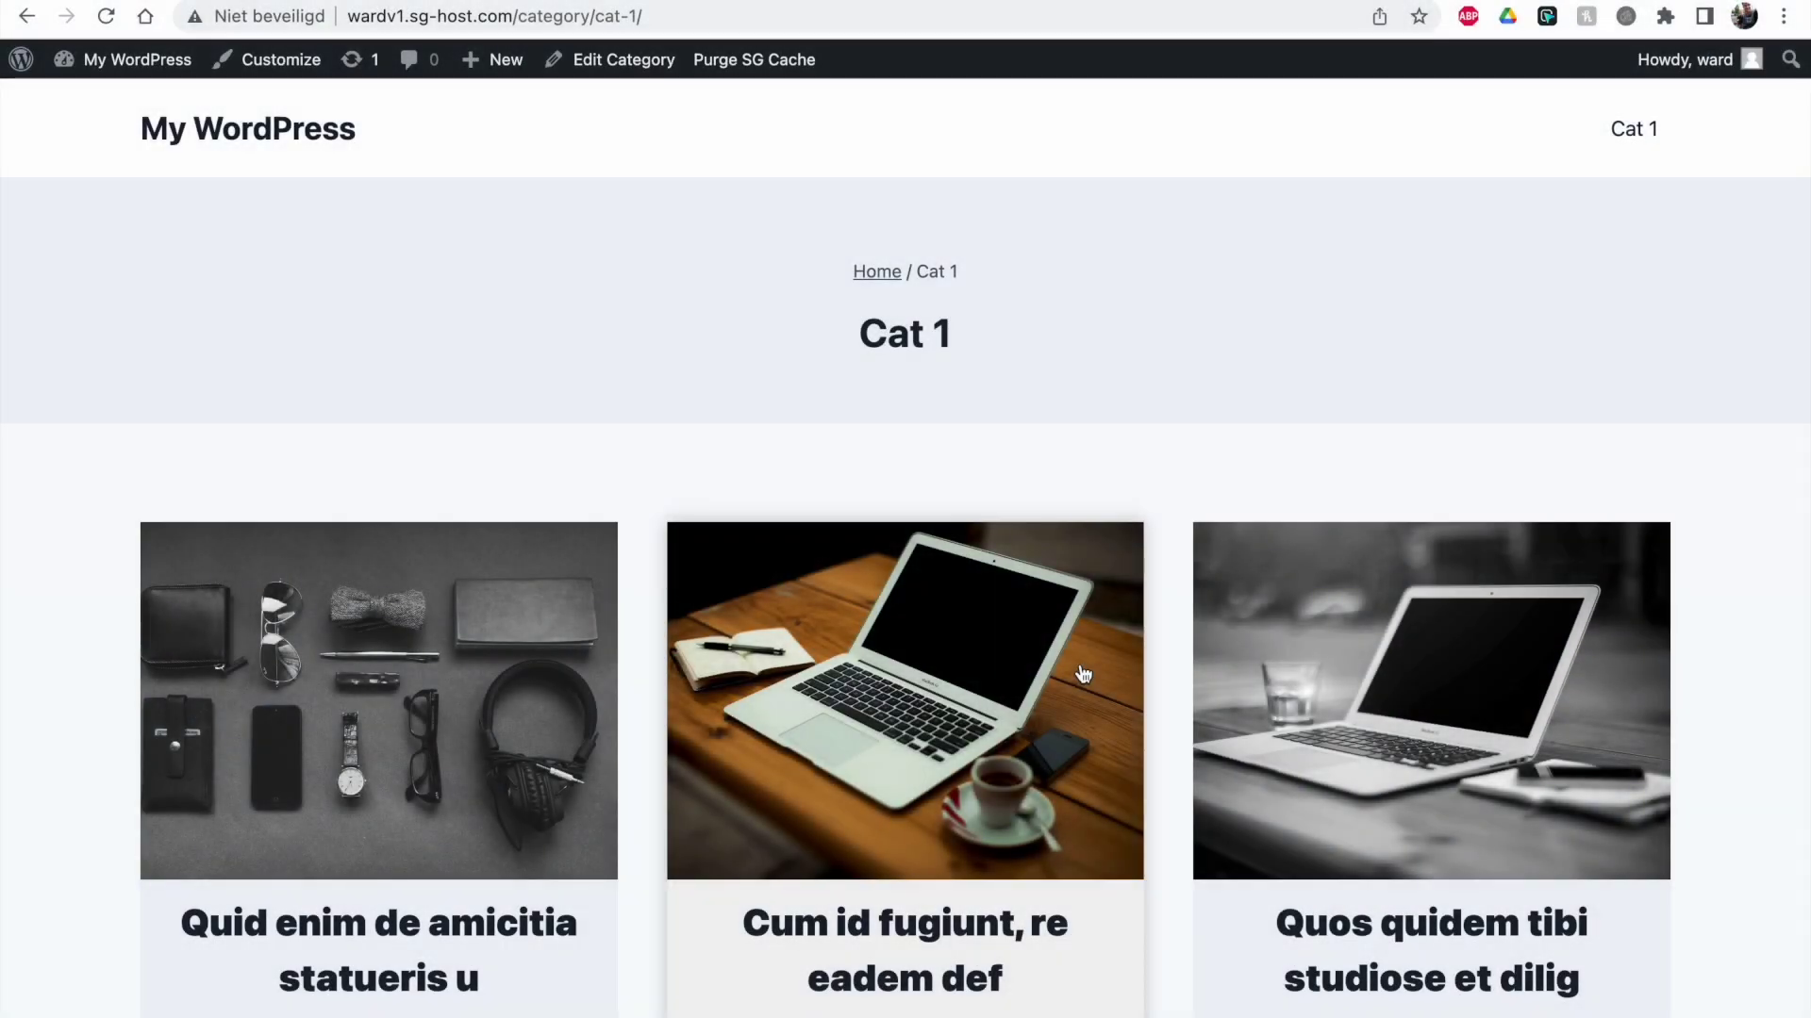
Step: Review the Cat 1 category archive page and its current title
{"action": "scroll", "coordinate": [702, 481], "scroll_direction": "down", "scroll_amount": 2}
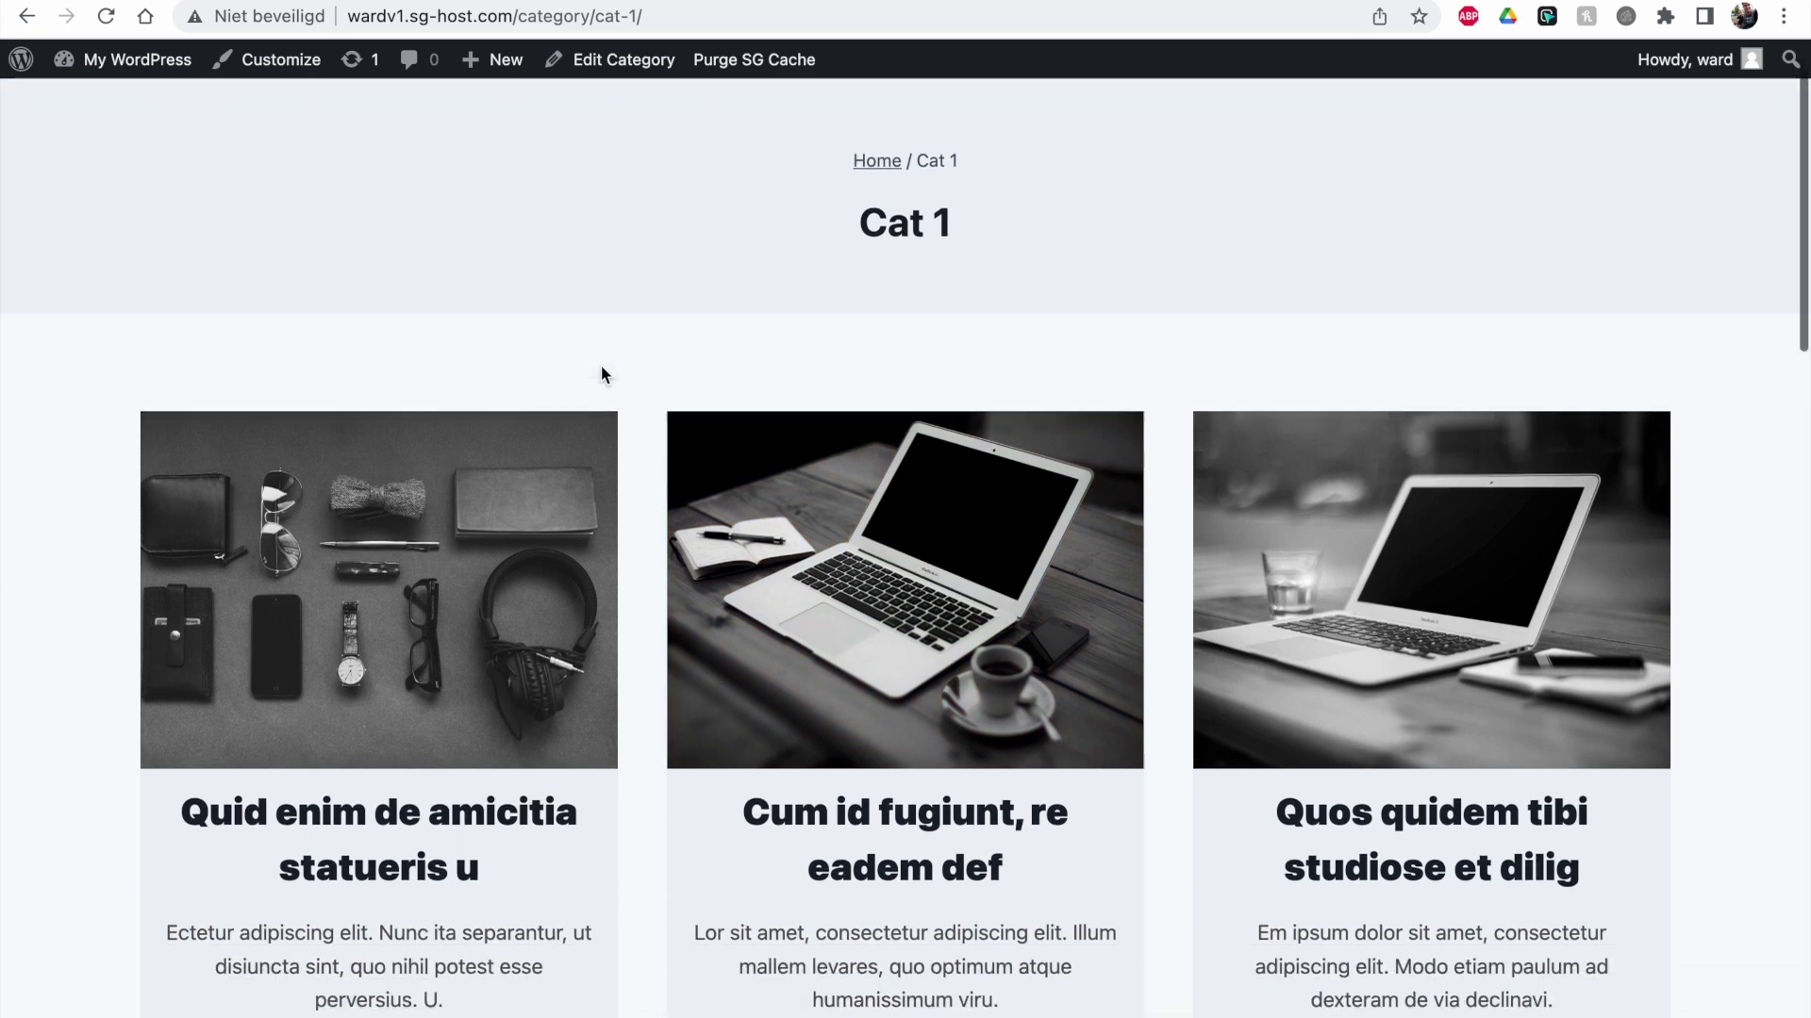
{"action": "left_click_drag", "start_coordinate": [856, 222], "coordinate": [965, 226]}
{"action": "scroll", "coordinate": [954, 263], "scroll_direction": "down", "scroll_amount": 4}
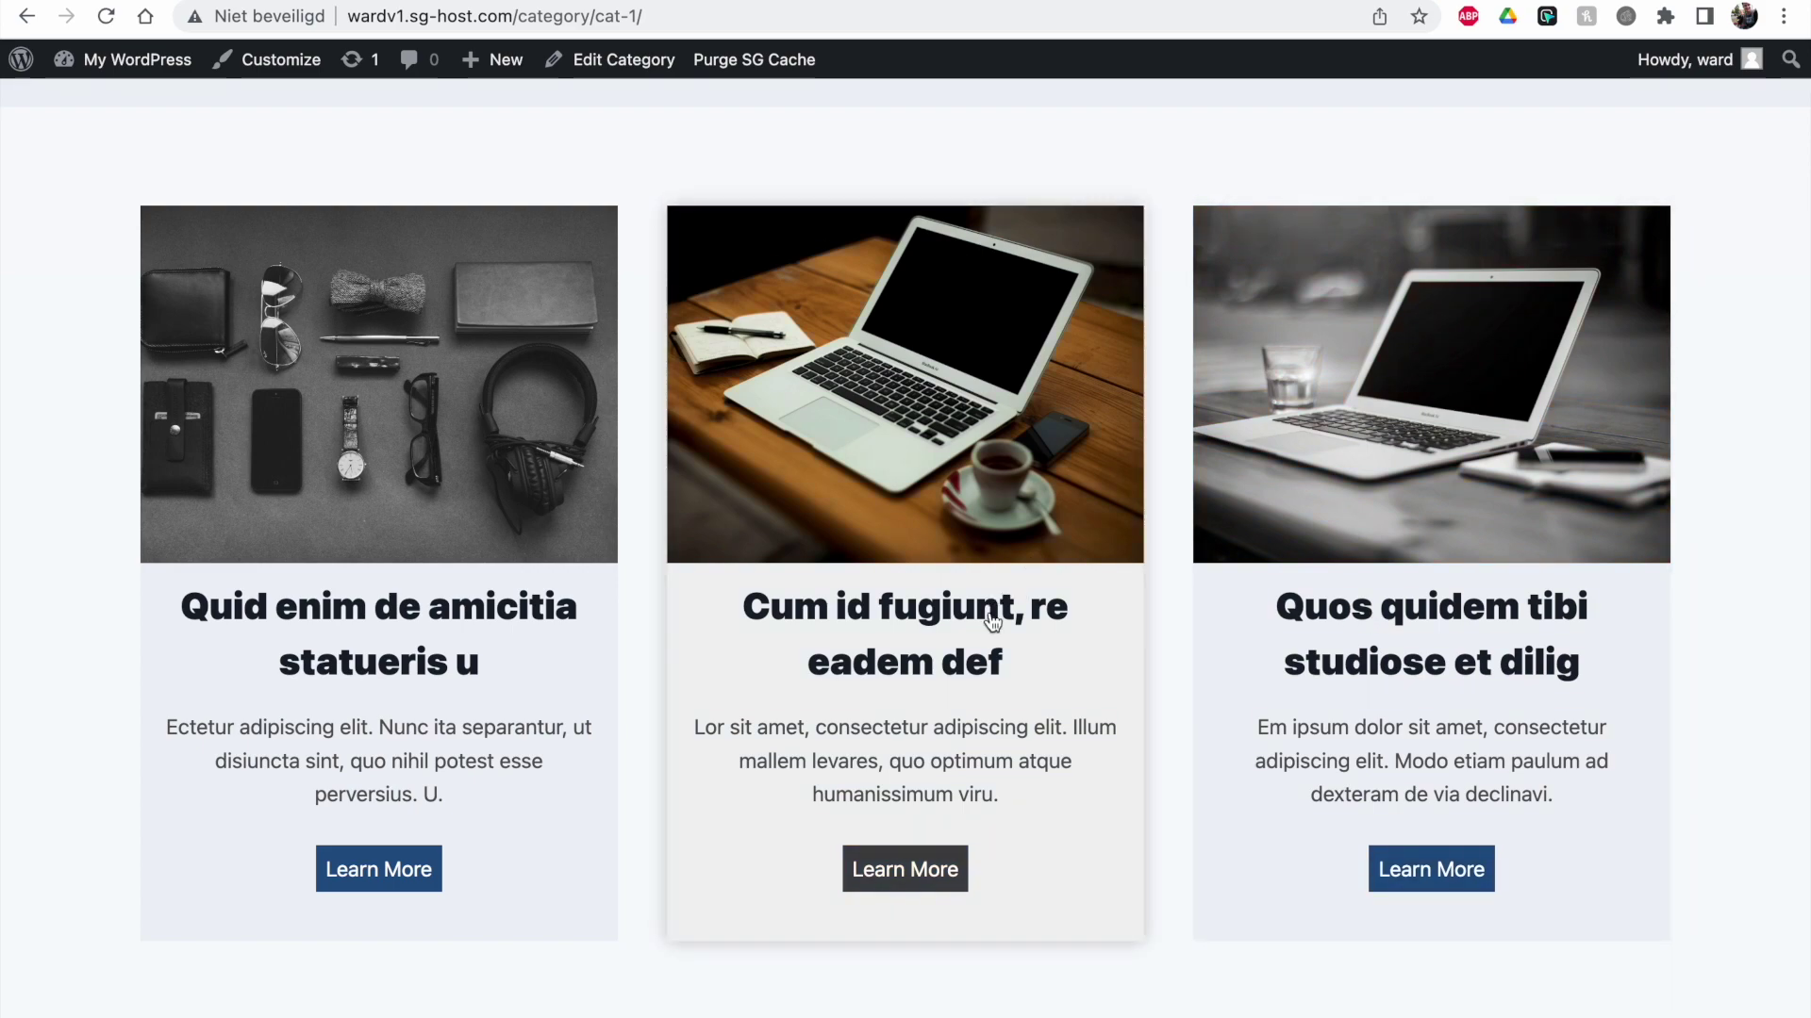
{"action": "scroll", "coordinate": [986, 660], "scroll_direction": "down", "scroll_amount": 5}
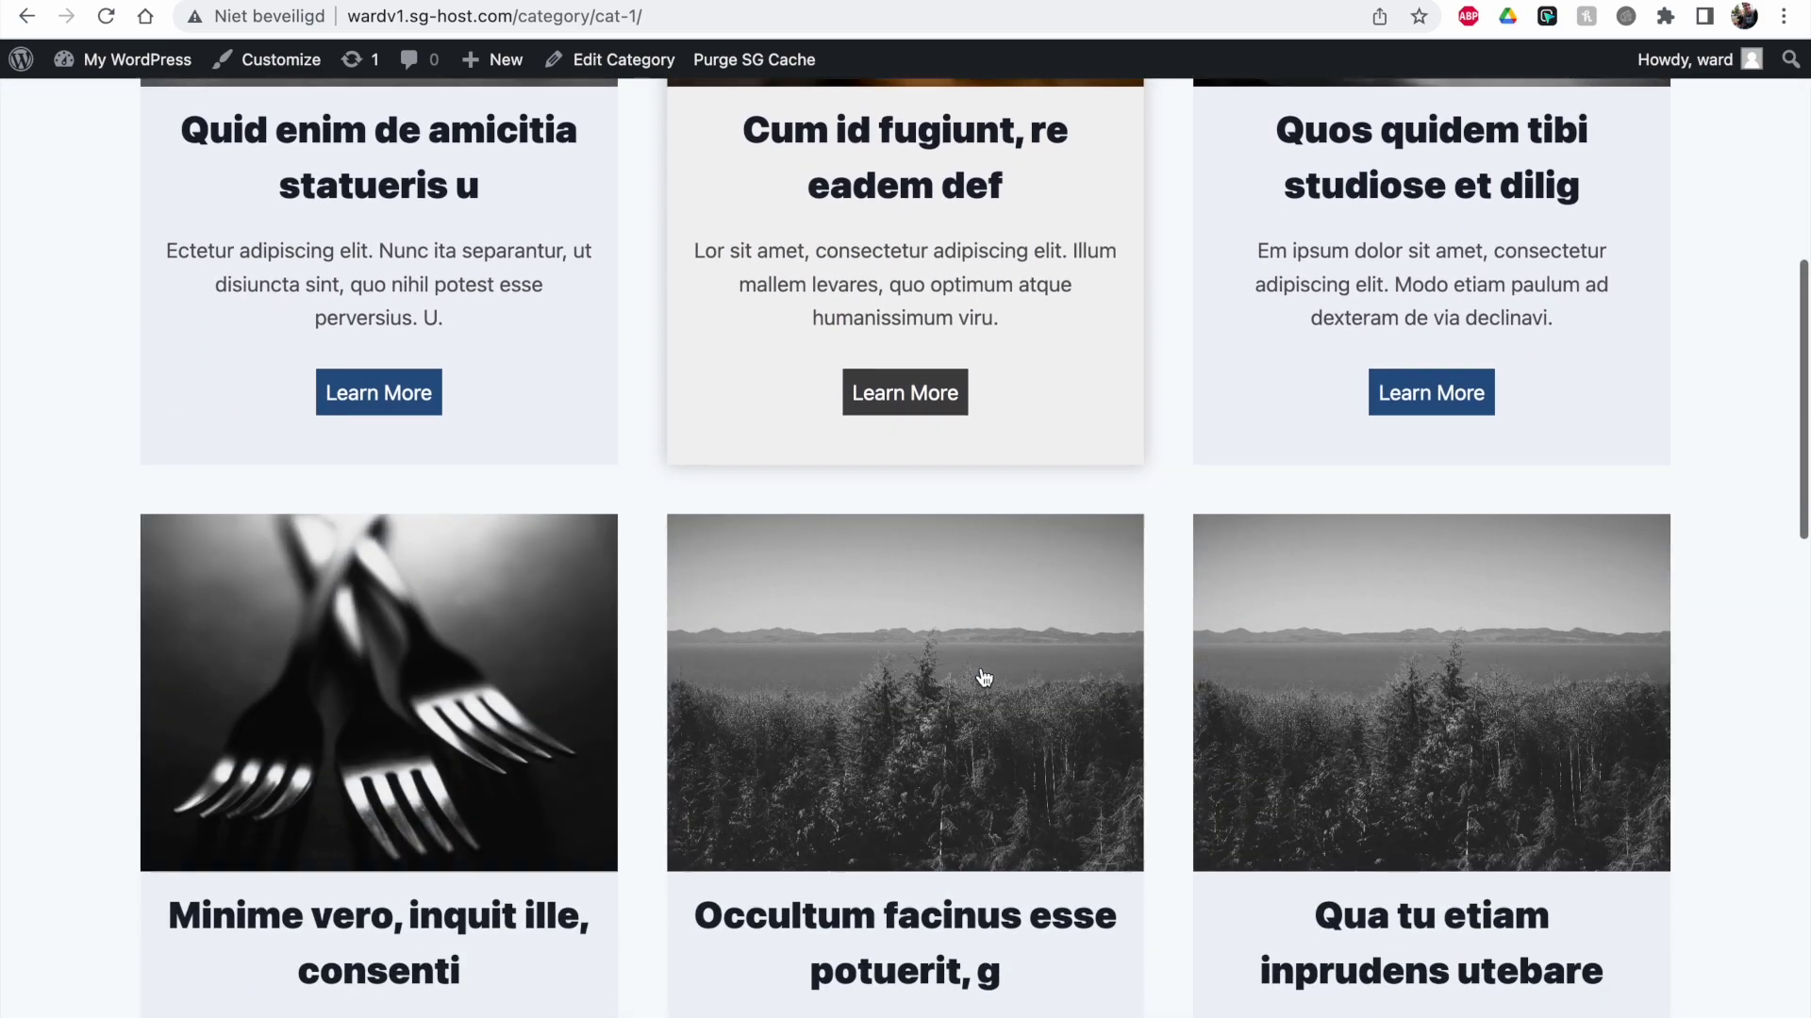
{"action": "scroll", "coordinate": [984, 677], "scroll_direction": "down", "scroll_amount": 15}
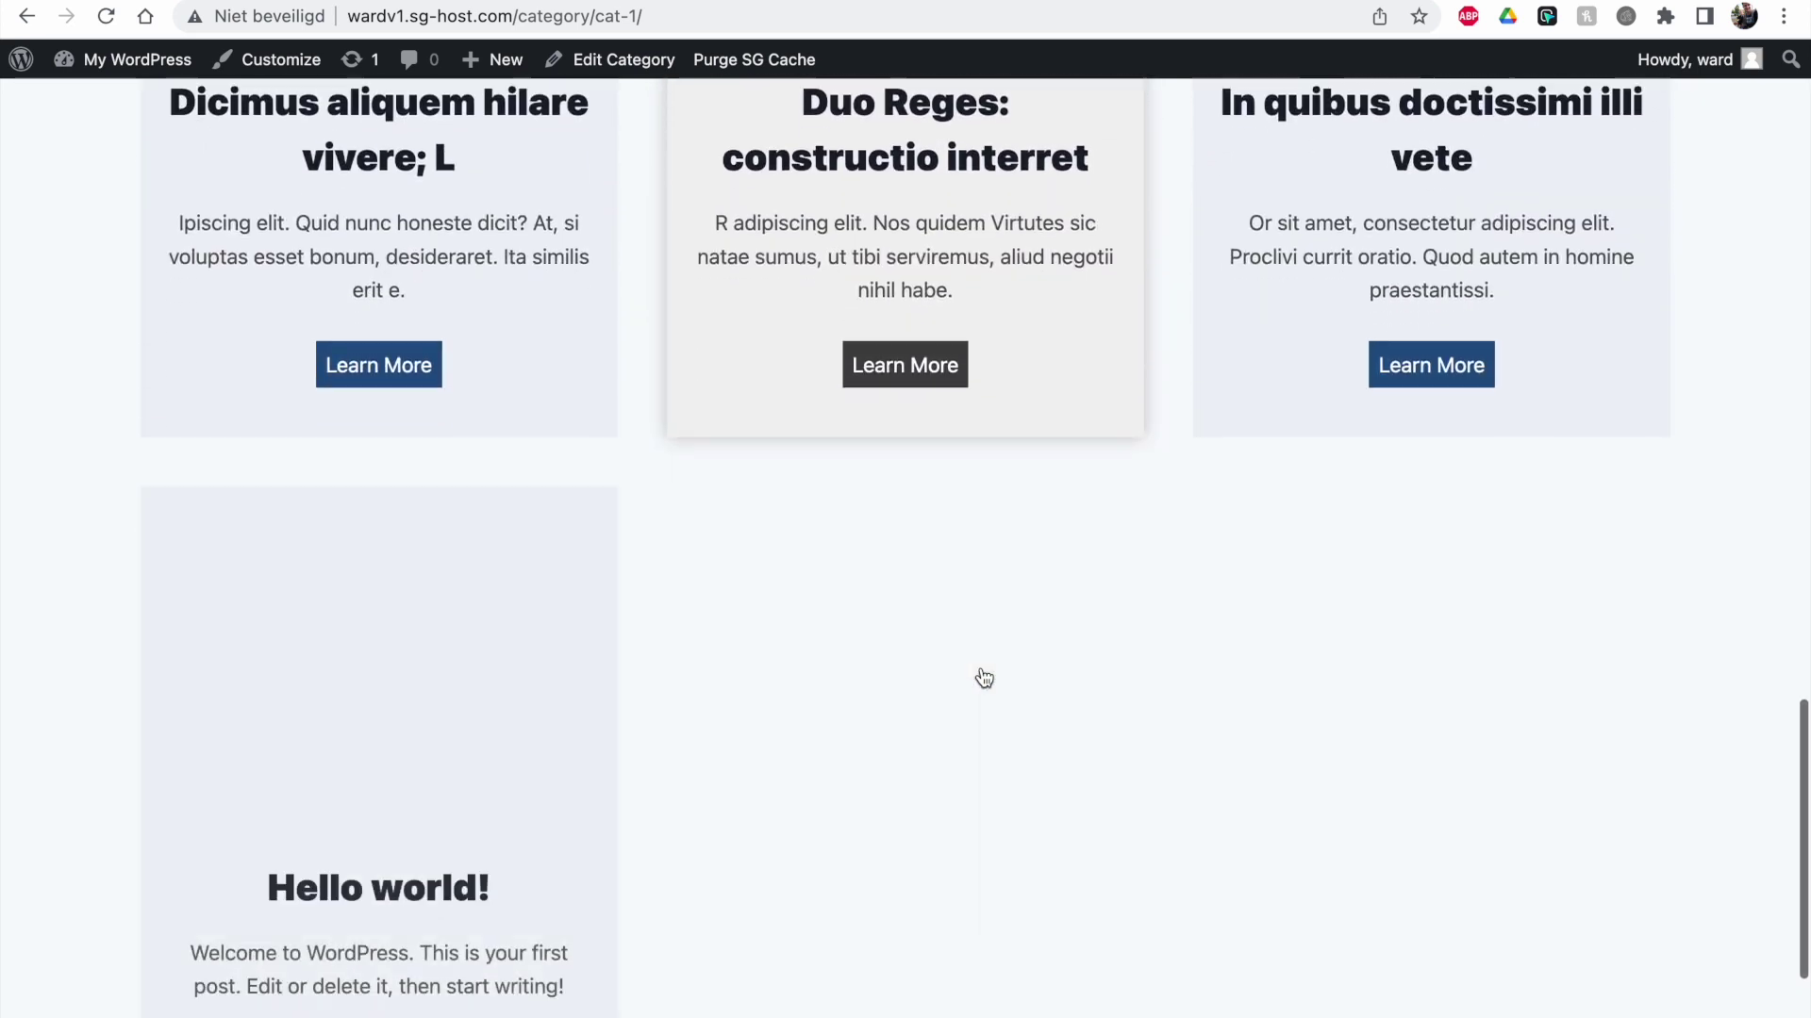
{"action": "scroll", "coordinate": [983, 677], "scroll_direction": "up", "scroll_amount": 15}
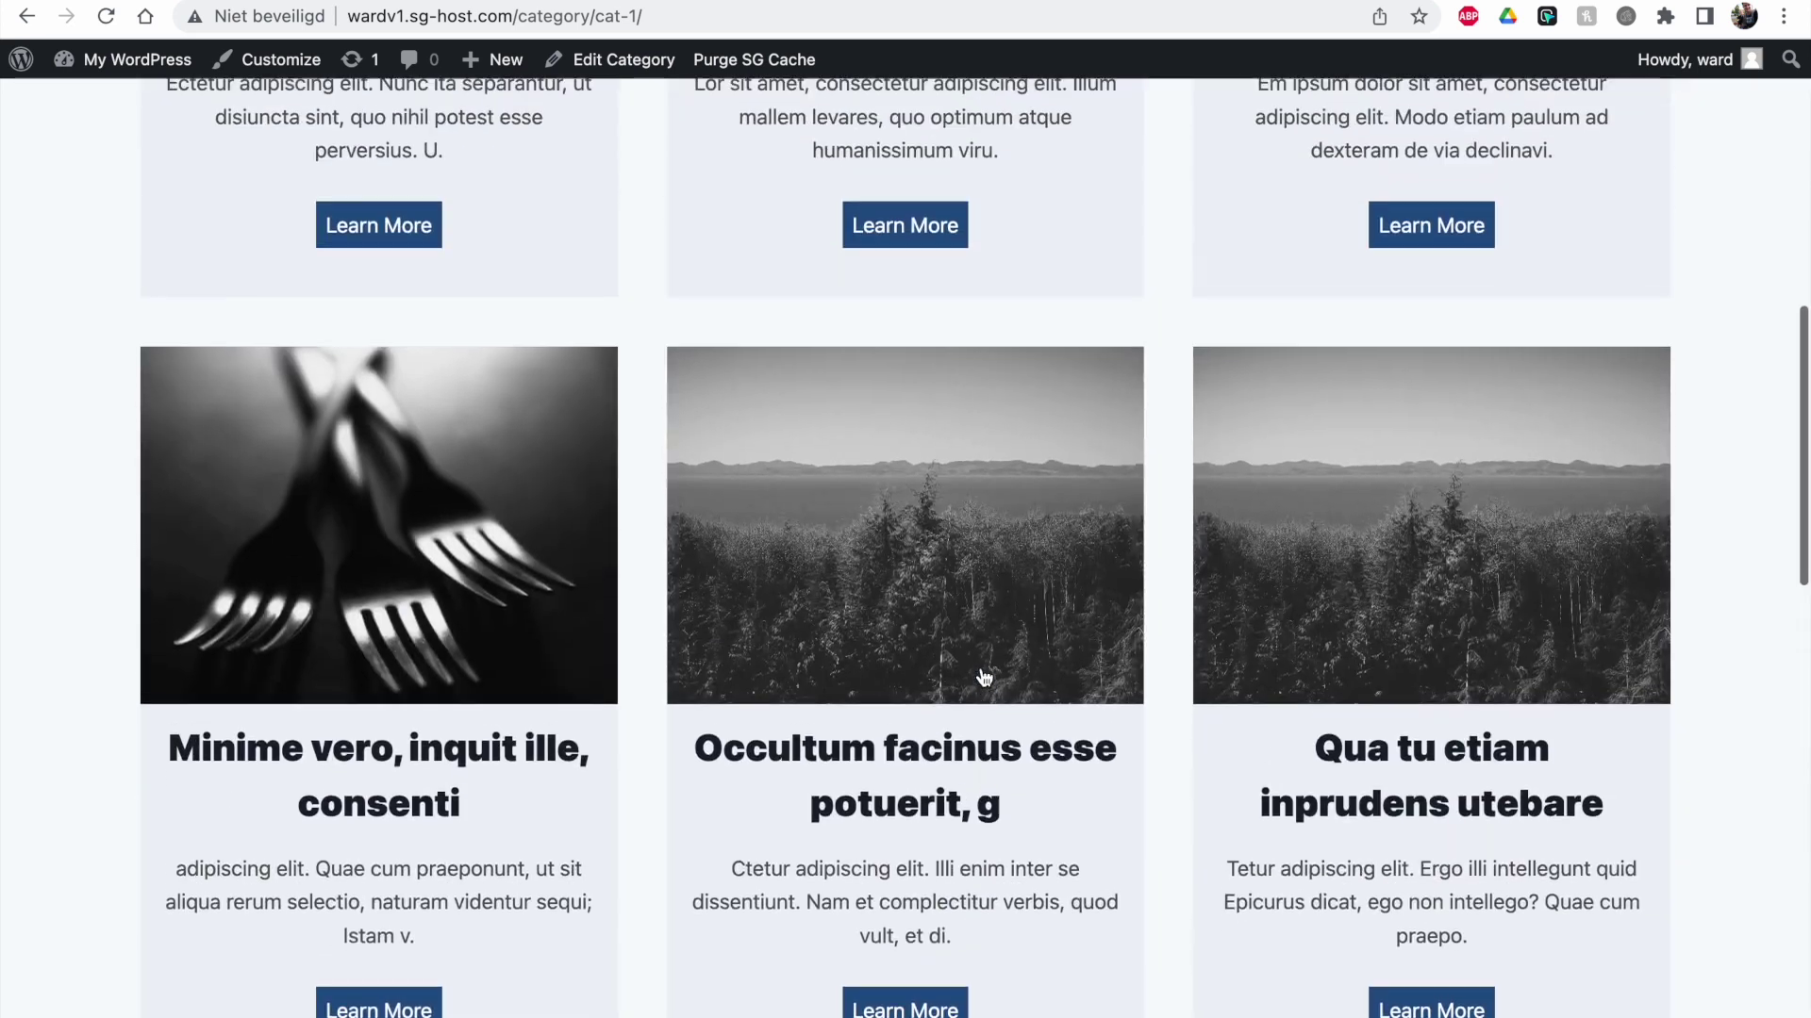
{"action": "scroll", "coordinate": [983, 677], "scroll_direction": "up", "scroll_amount": 10}
{"action": "scroll", "coordinate": [847, 507], "scroll_direction": "down", "scroll_amount": 4}
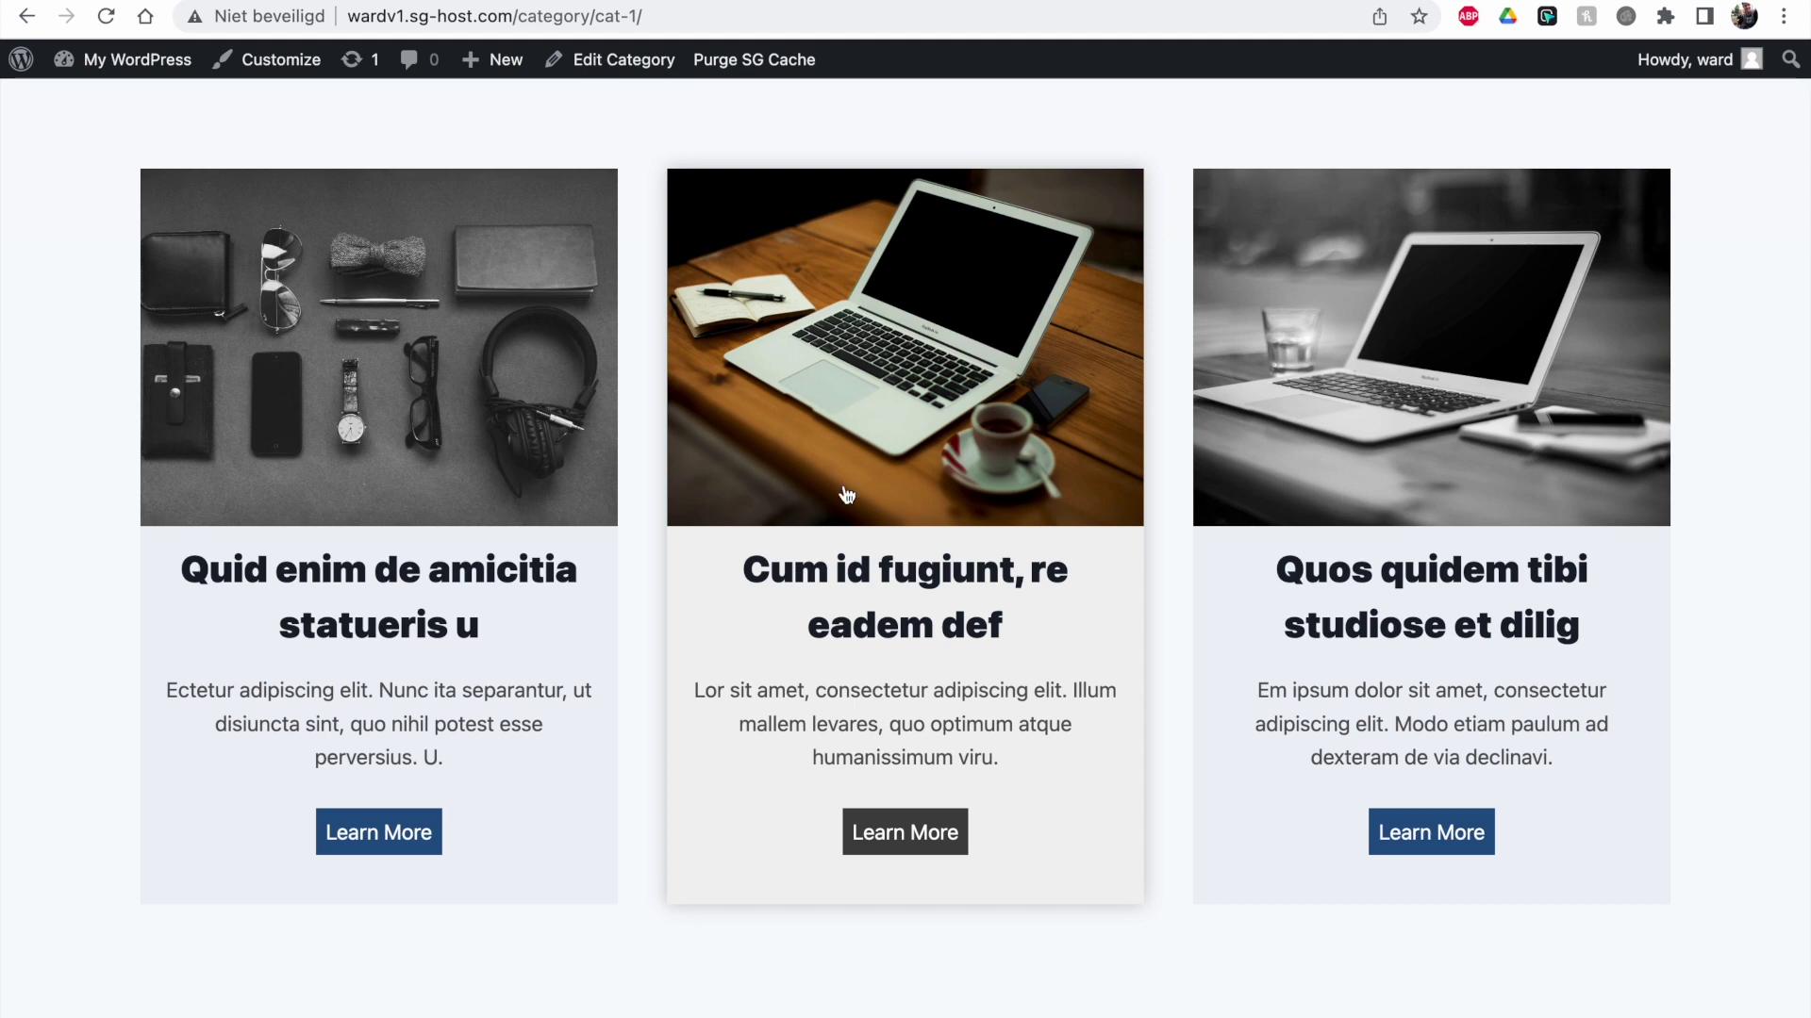
{"action": "scroll", "coordinate": [846, 494], "scroll_direction": "up", "scroll_amount": 4}
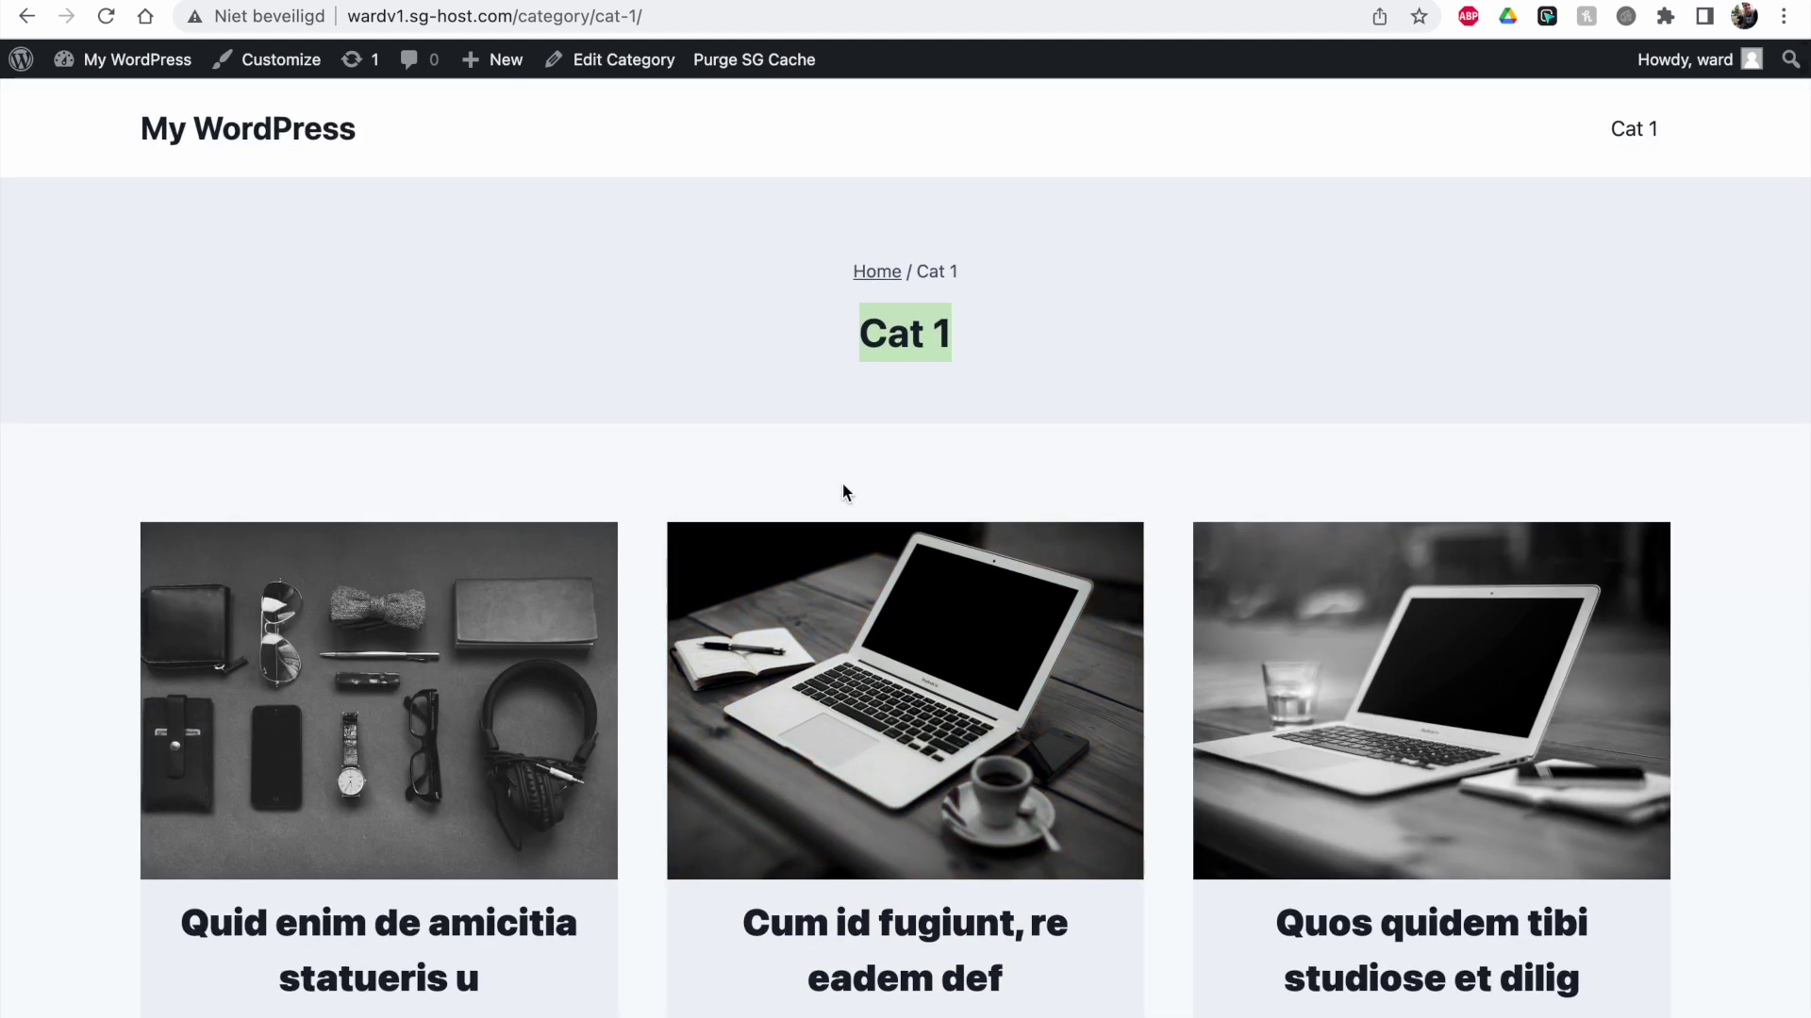
{"action": "scroll", "coordinate": [841, 482], "scroll_direction": "down", "scroll_amount": 3}
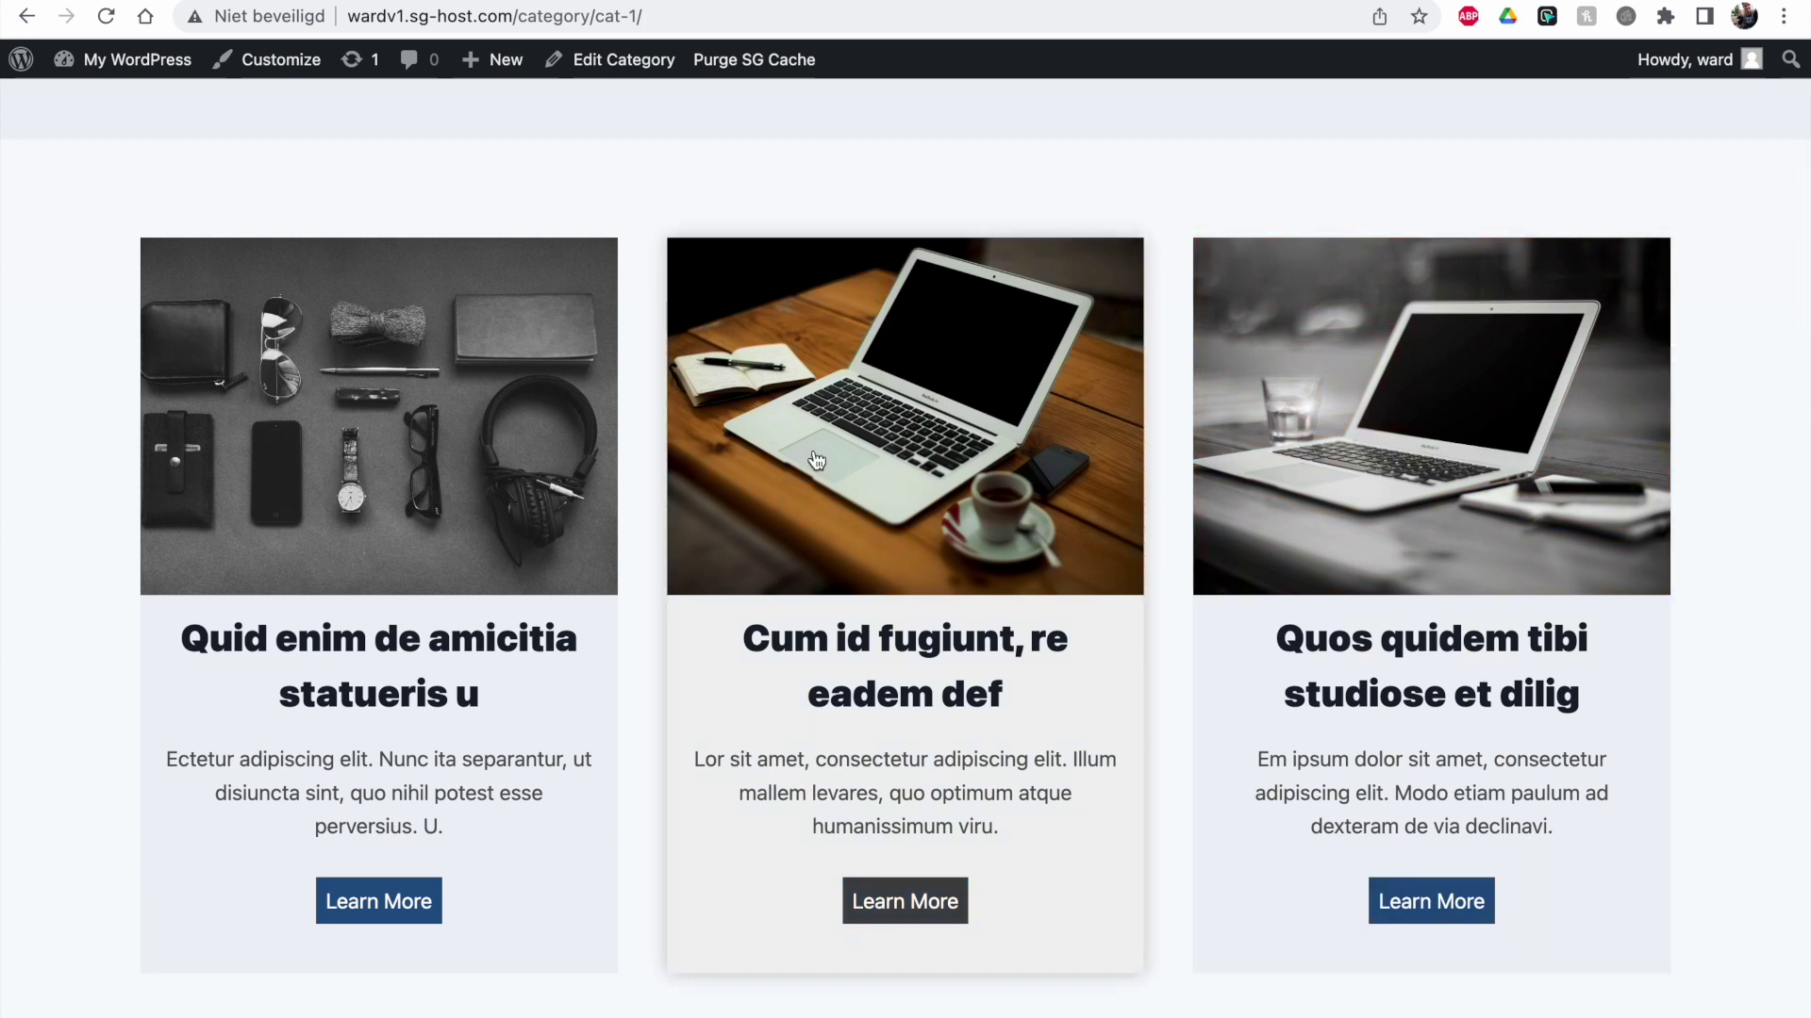
Step: Go to the dashboard's Kadence Elements list and start a new element
{"action": "right_click", "coordinate": [127, 58]}
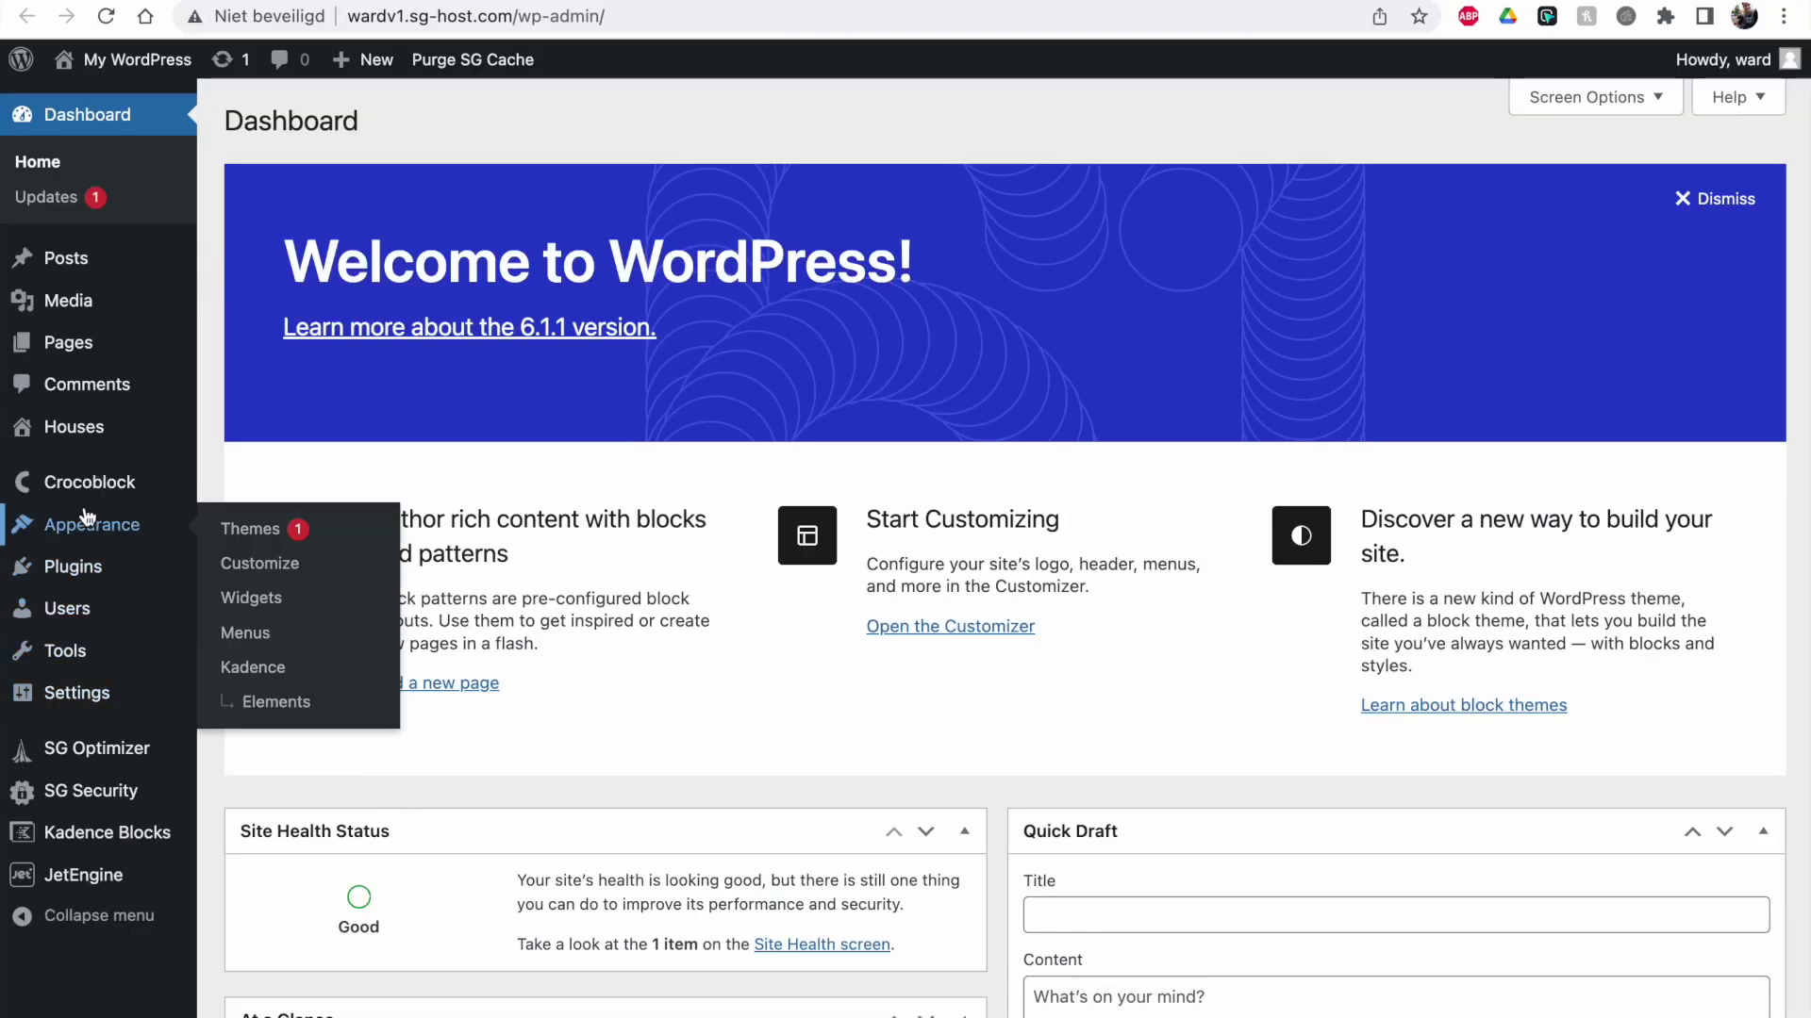
{"action": "left_click", "coordinate": [279, 704]}
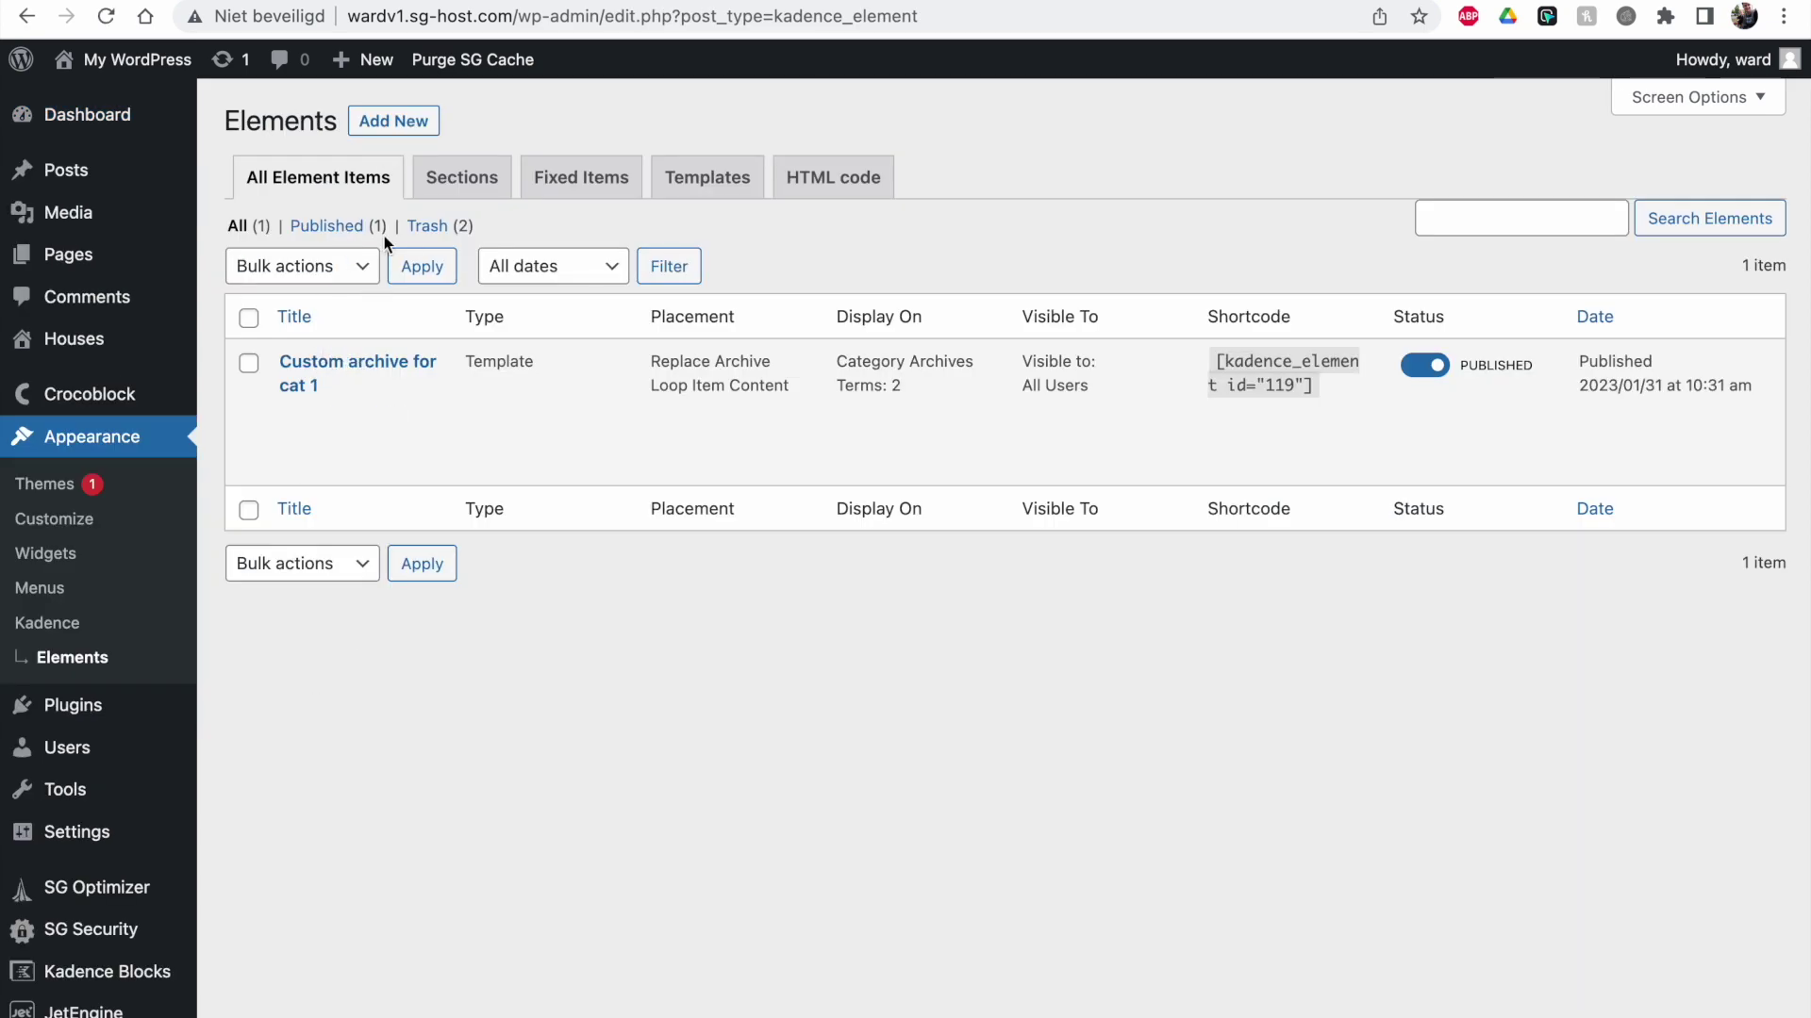
{"action": "left_click", "coordinate": [399, 121]}
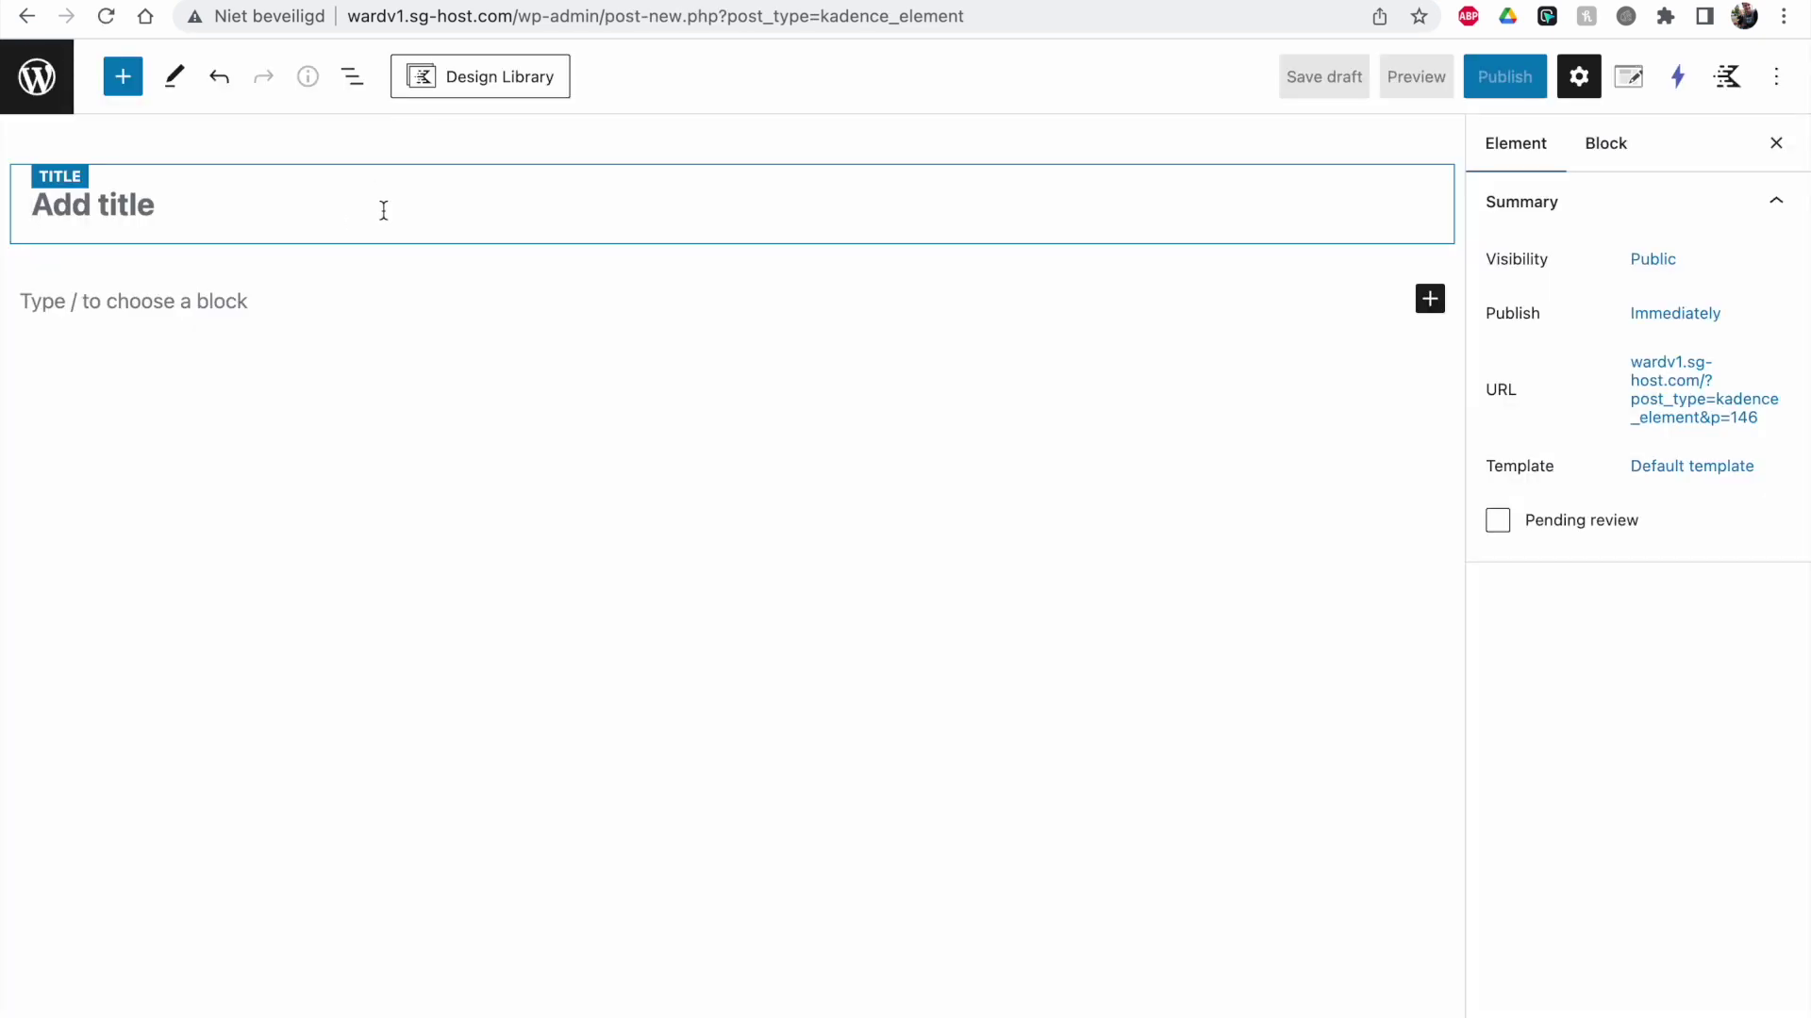
Step: Title the new element 'Template cat 1 header'
{"action": "type", "text": "Telplate"}
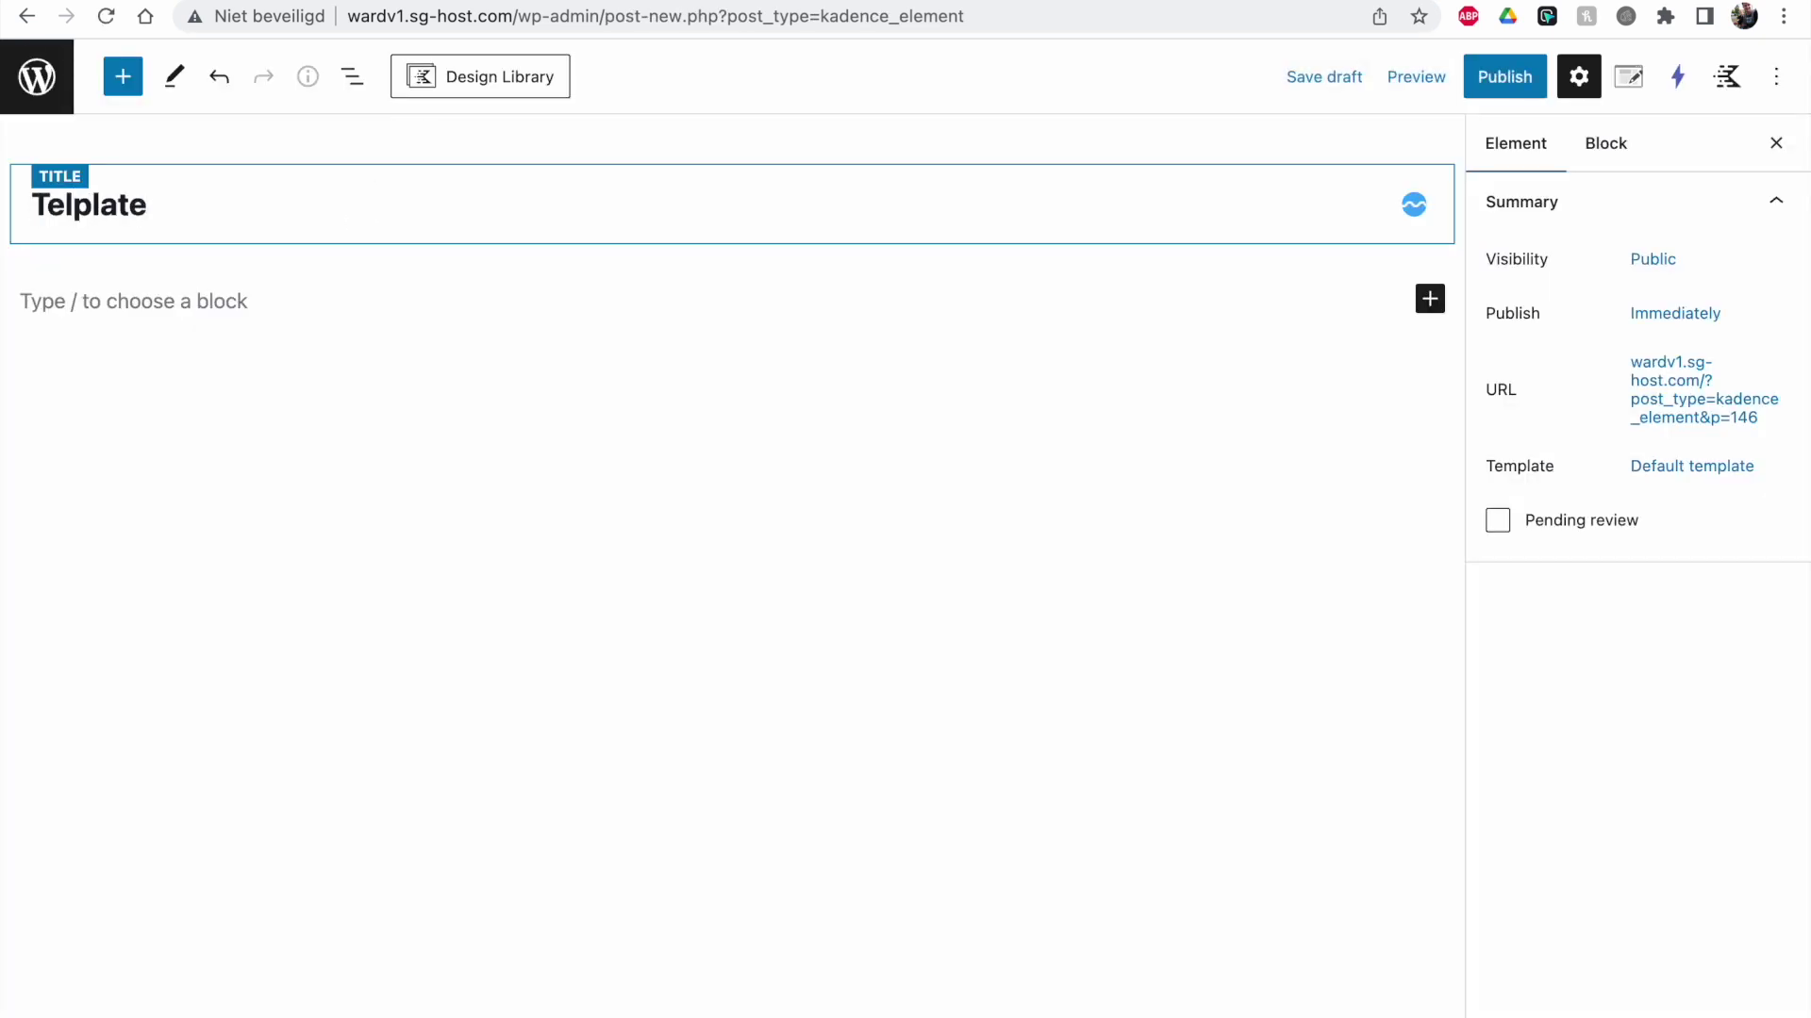
{"action": "key", "text": "BackSpace"}
{"action": "type", "text": "m"}
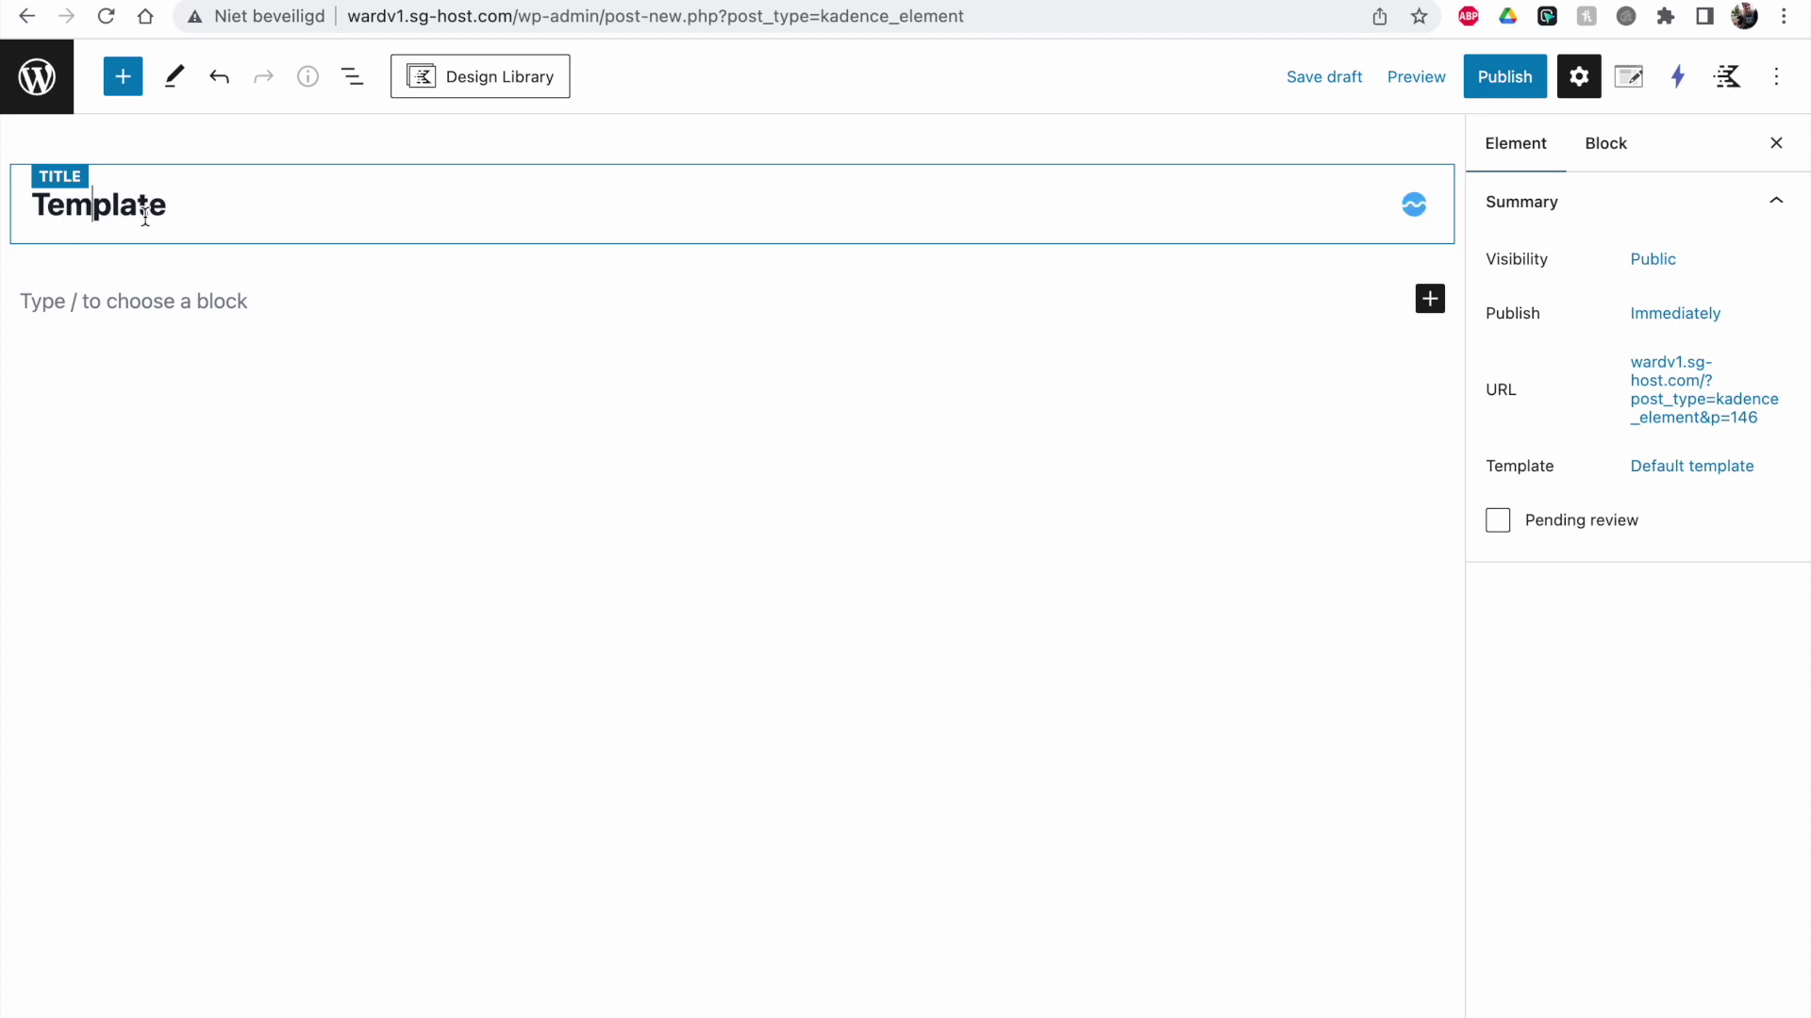
{"action": "left_click", "coordinate": [195, 209]}
{"action": "type", "text": "cat 1 header"}
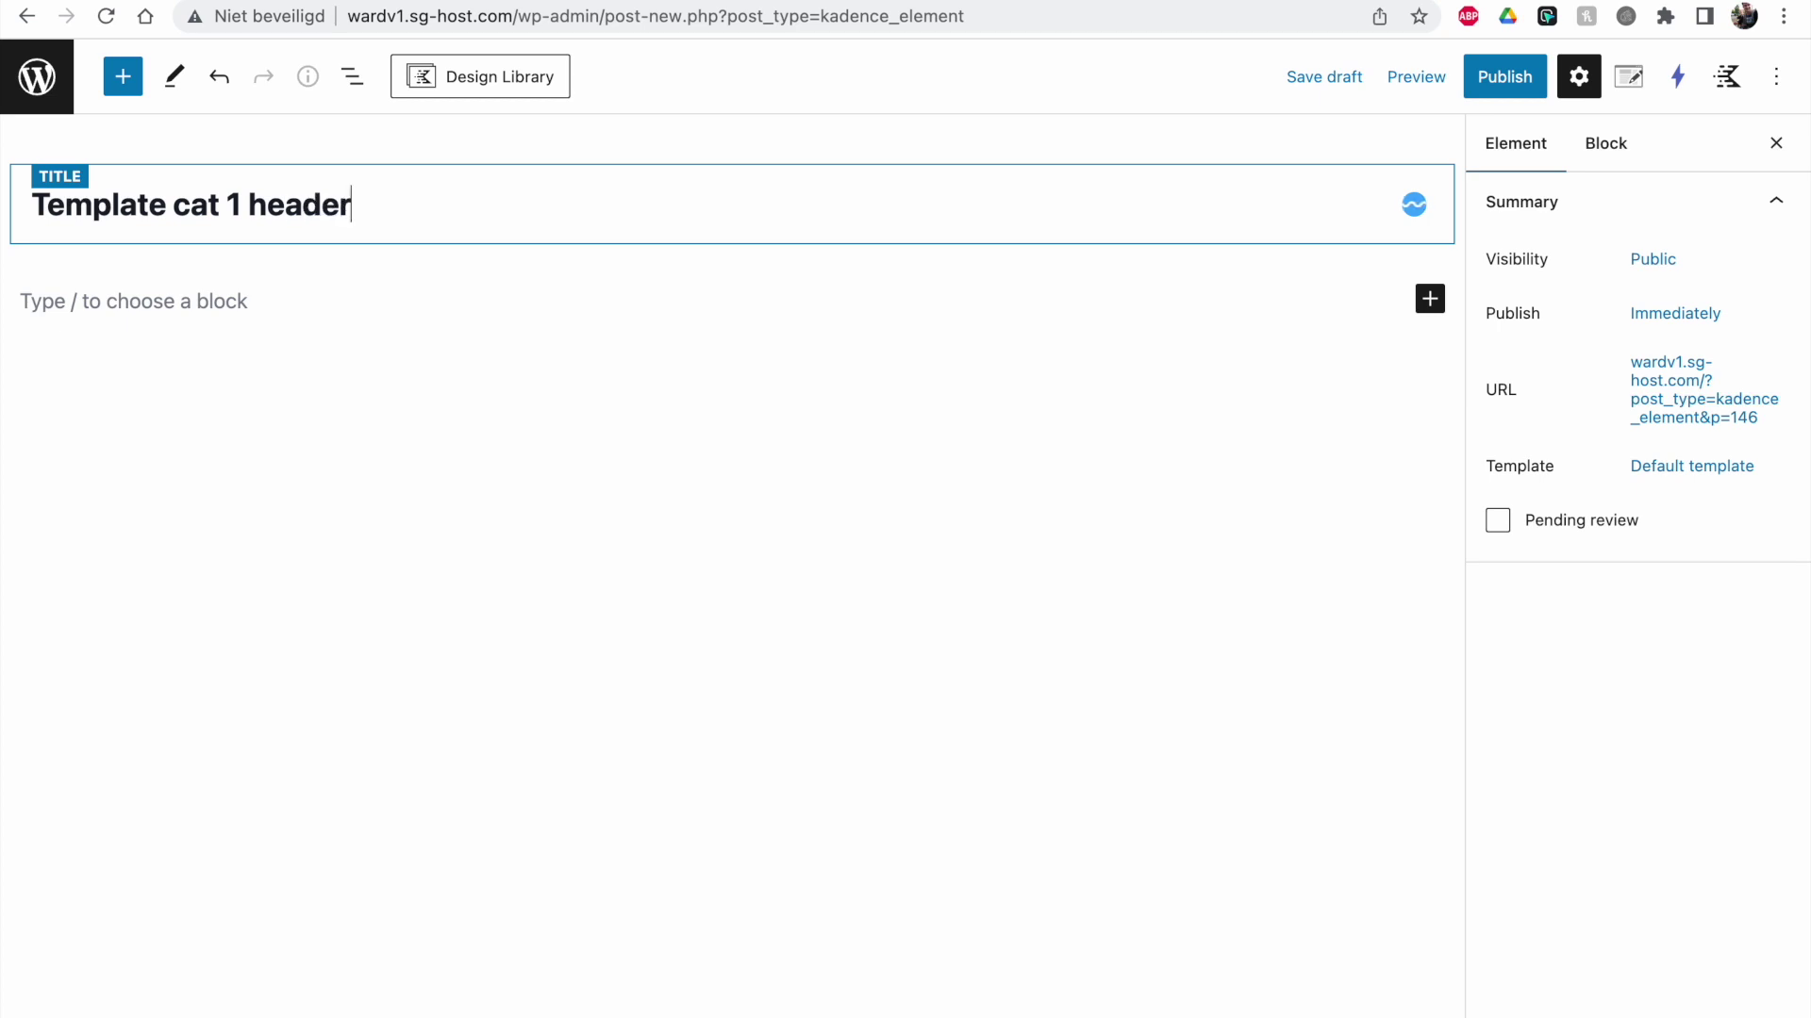
Step: Set the element type to Template with placement Replace Above Content Hero
{"action": "left_click", "coordinate": [1629, 76]}
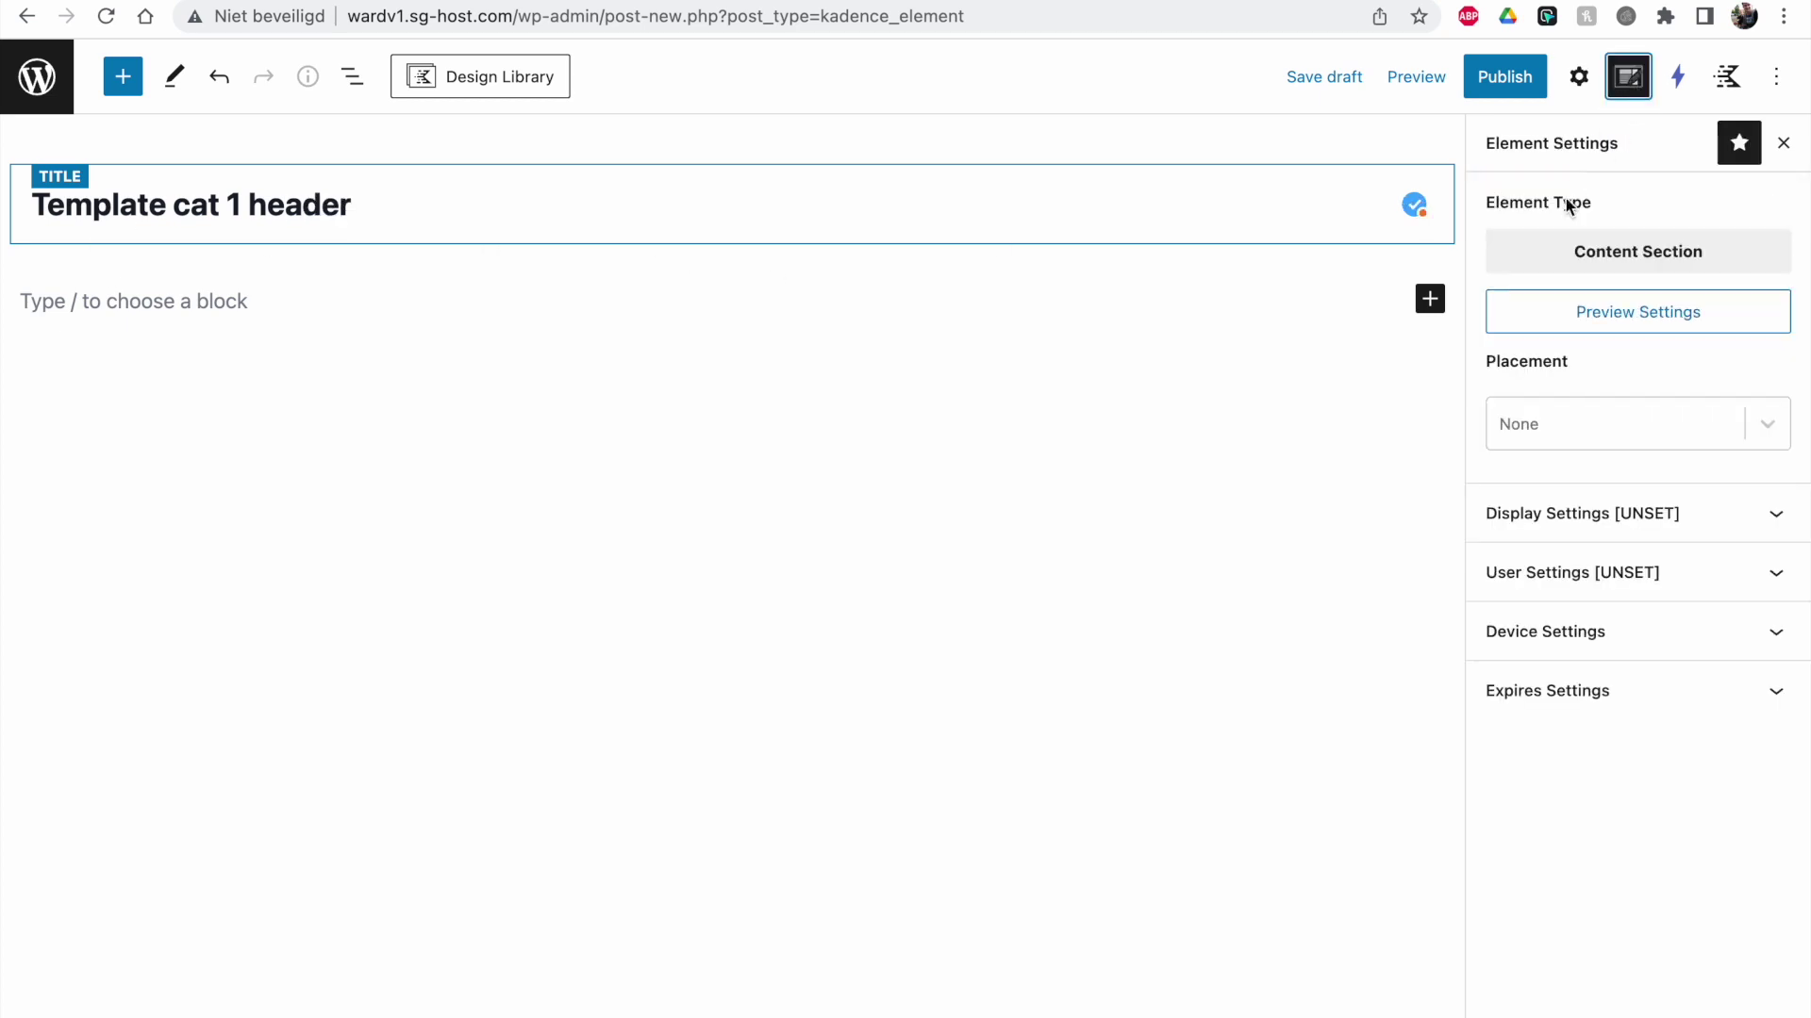
{"action": "left_click", "coordinate": [1583, 255]}
{"action": "left_click", "coordinate": [841, 681]}
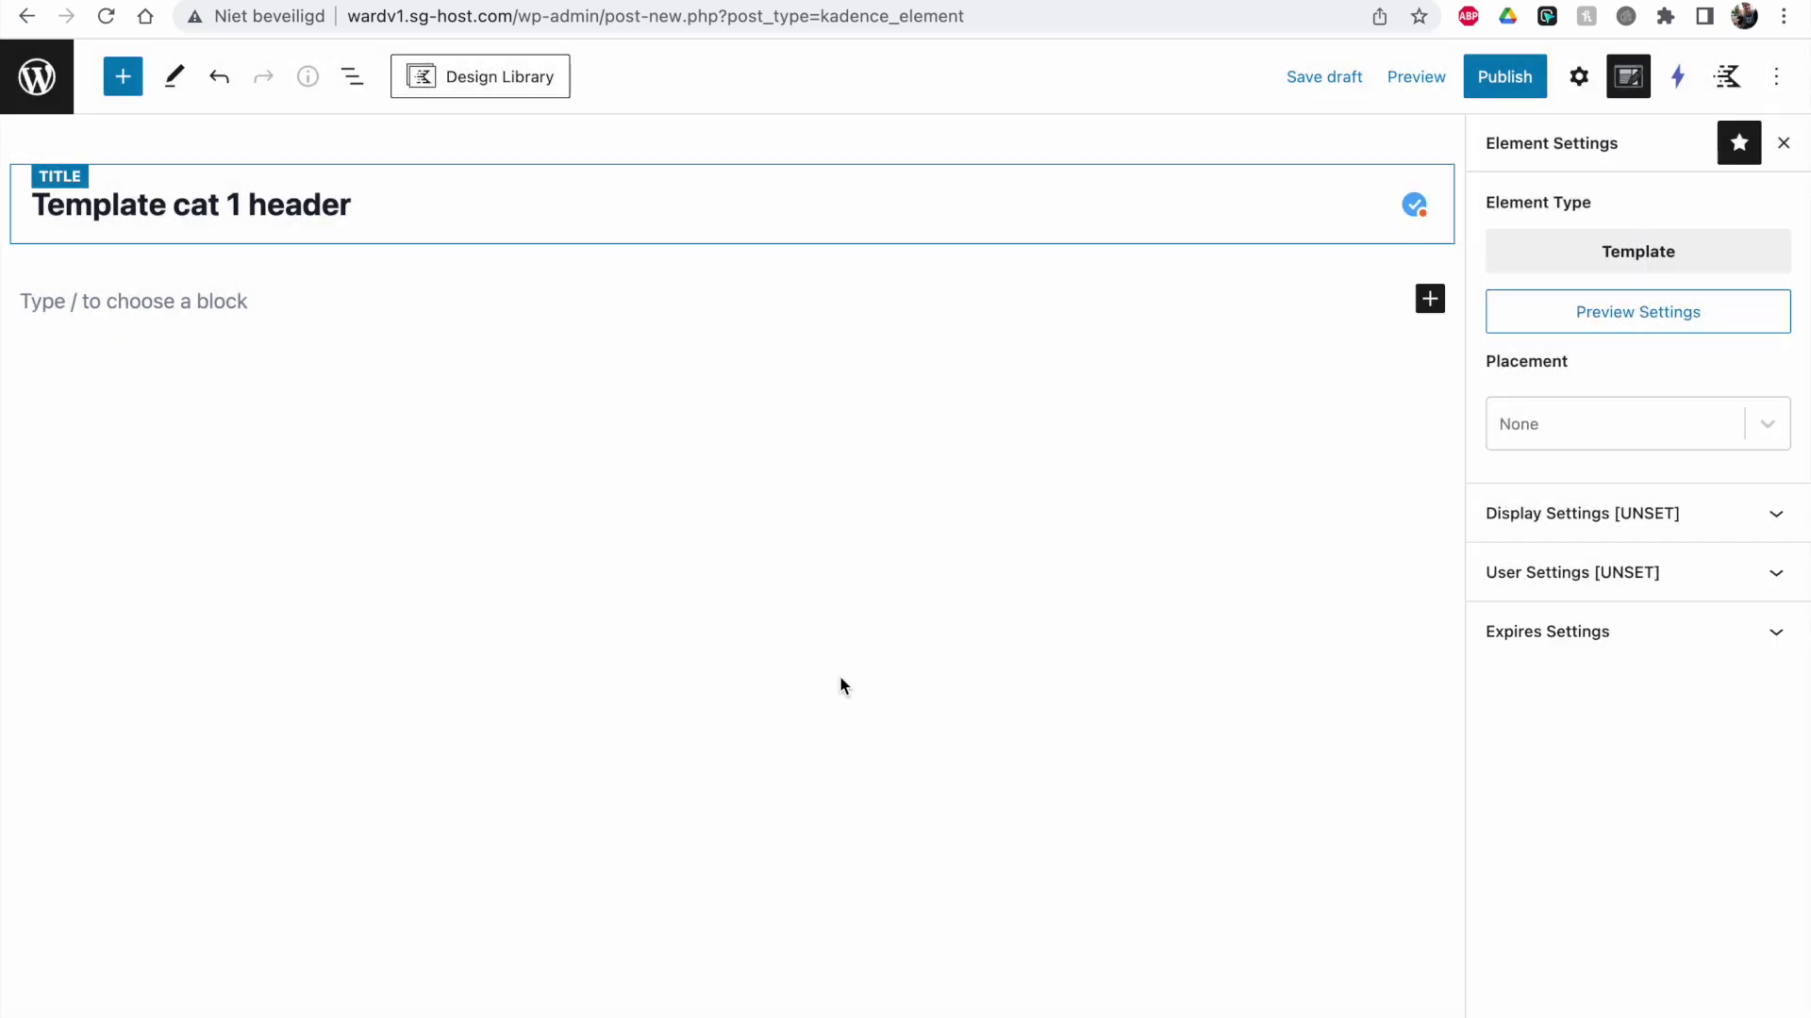
{"action": "left_click", "coordinate": [1605, 312]}
{"action": "left_click", "coordinate": [1548, 383]}
{"action": "left_click", "coordinate": [1554, 436]}
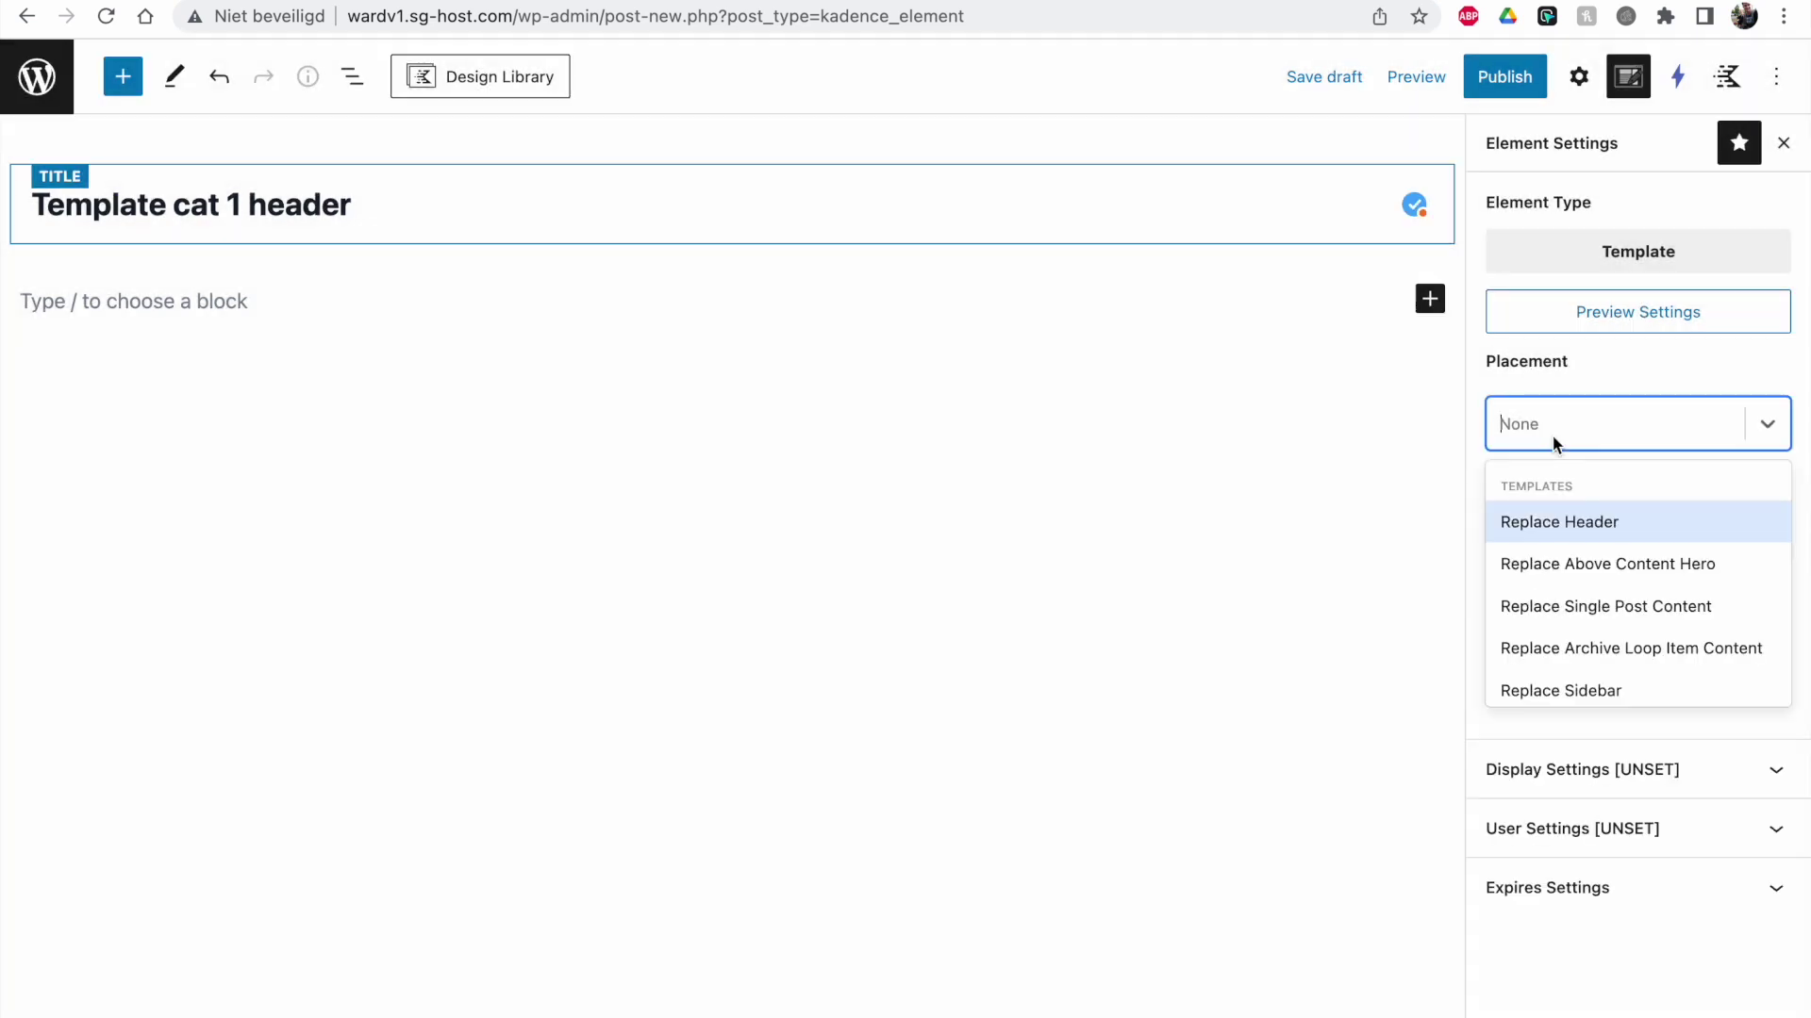
{"action": "left_click", "coordinate": [1657, 566]}
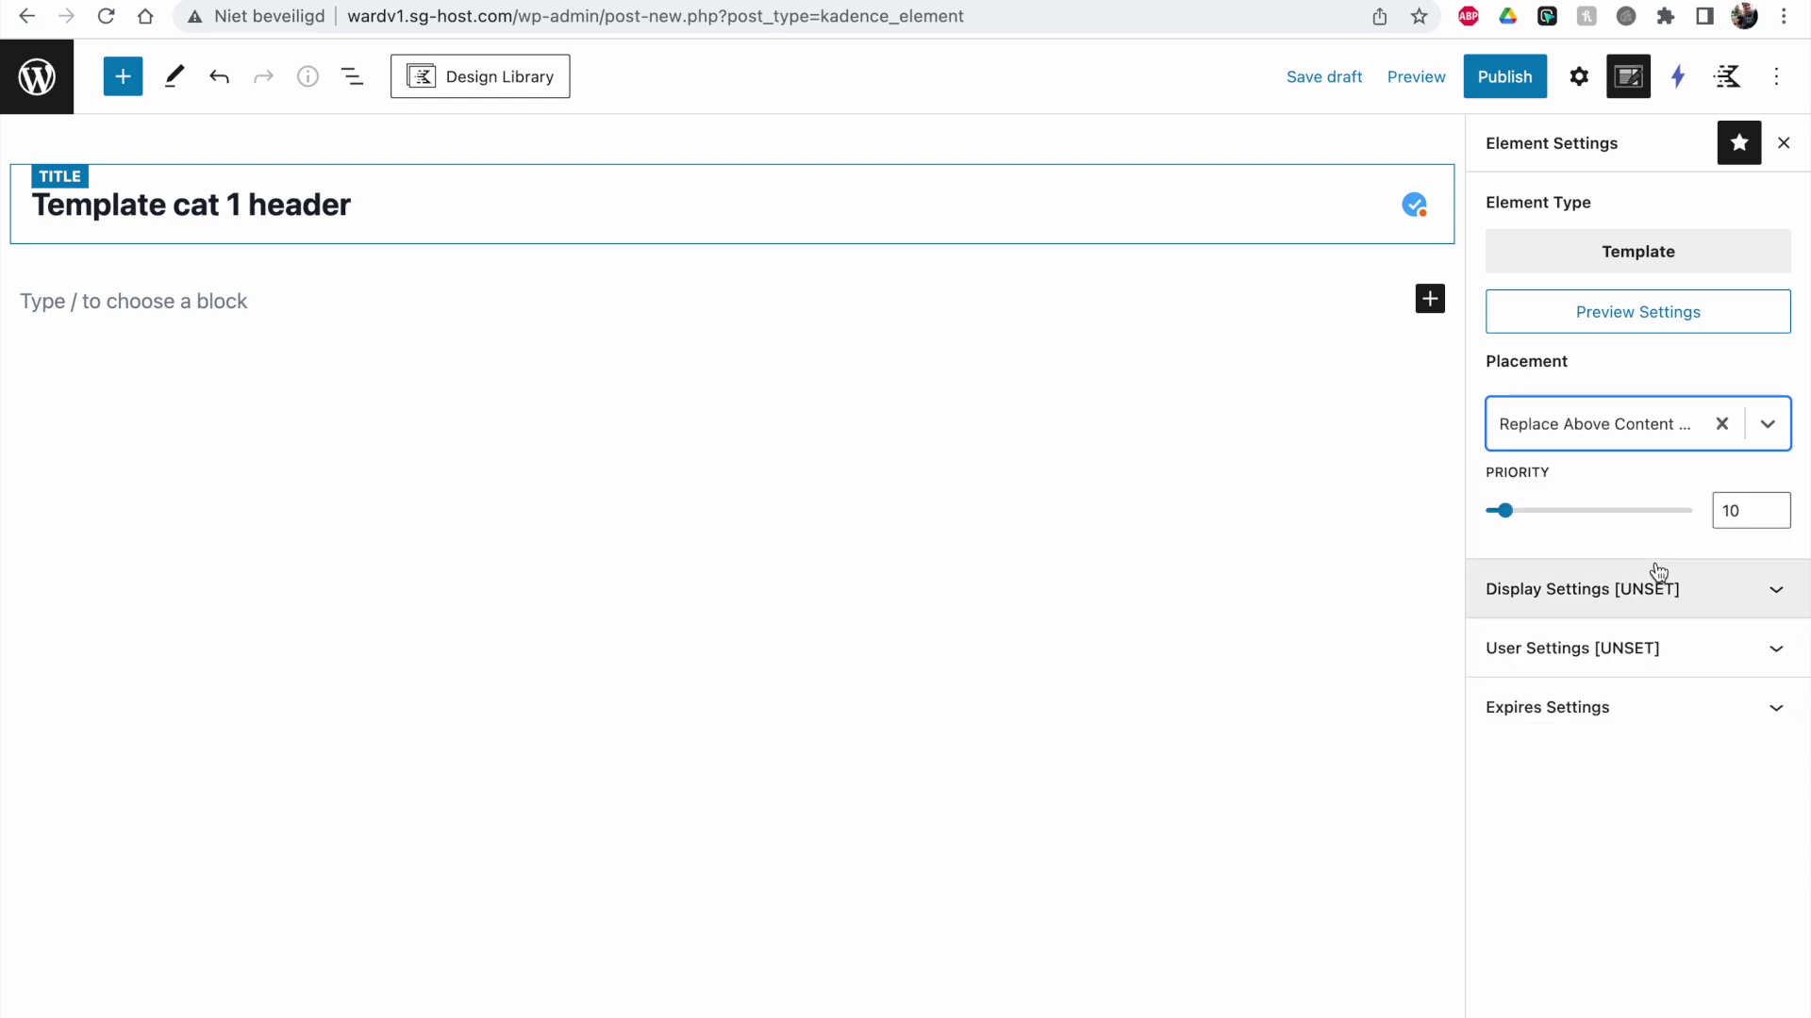
Step: Show the element on Category Archives, individually, limited to Cat 1
{"action": "left_click", "coordinate": [1584, 590]}
{"action": "left_click", "coordinate": [1580, 709]}
{"action": "scroll", "coordinate": [1596, 872], "scroll_direction": "down", "scroll_amount": 5}
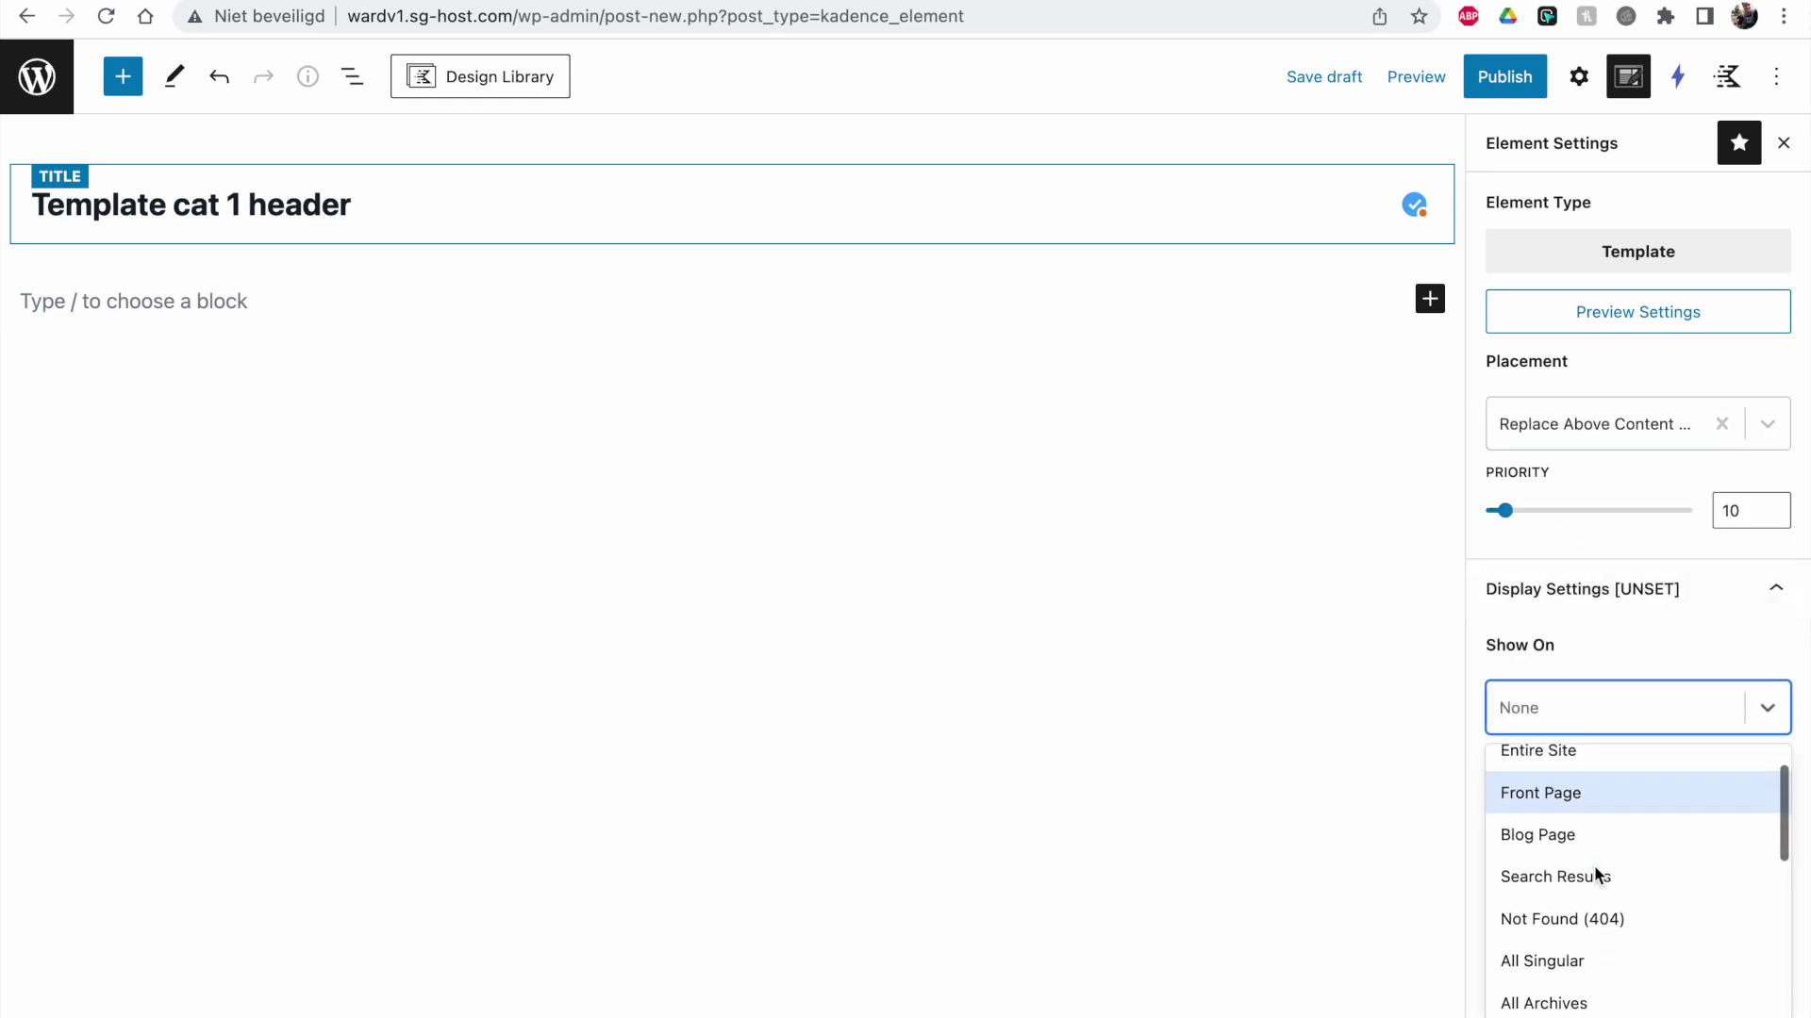
{"action": "scroll", "coordinate": [1575, 877], "scroll_direction": "down", "scroll_amount": 1}
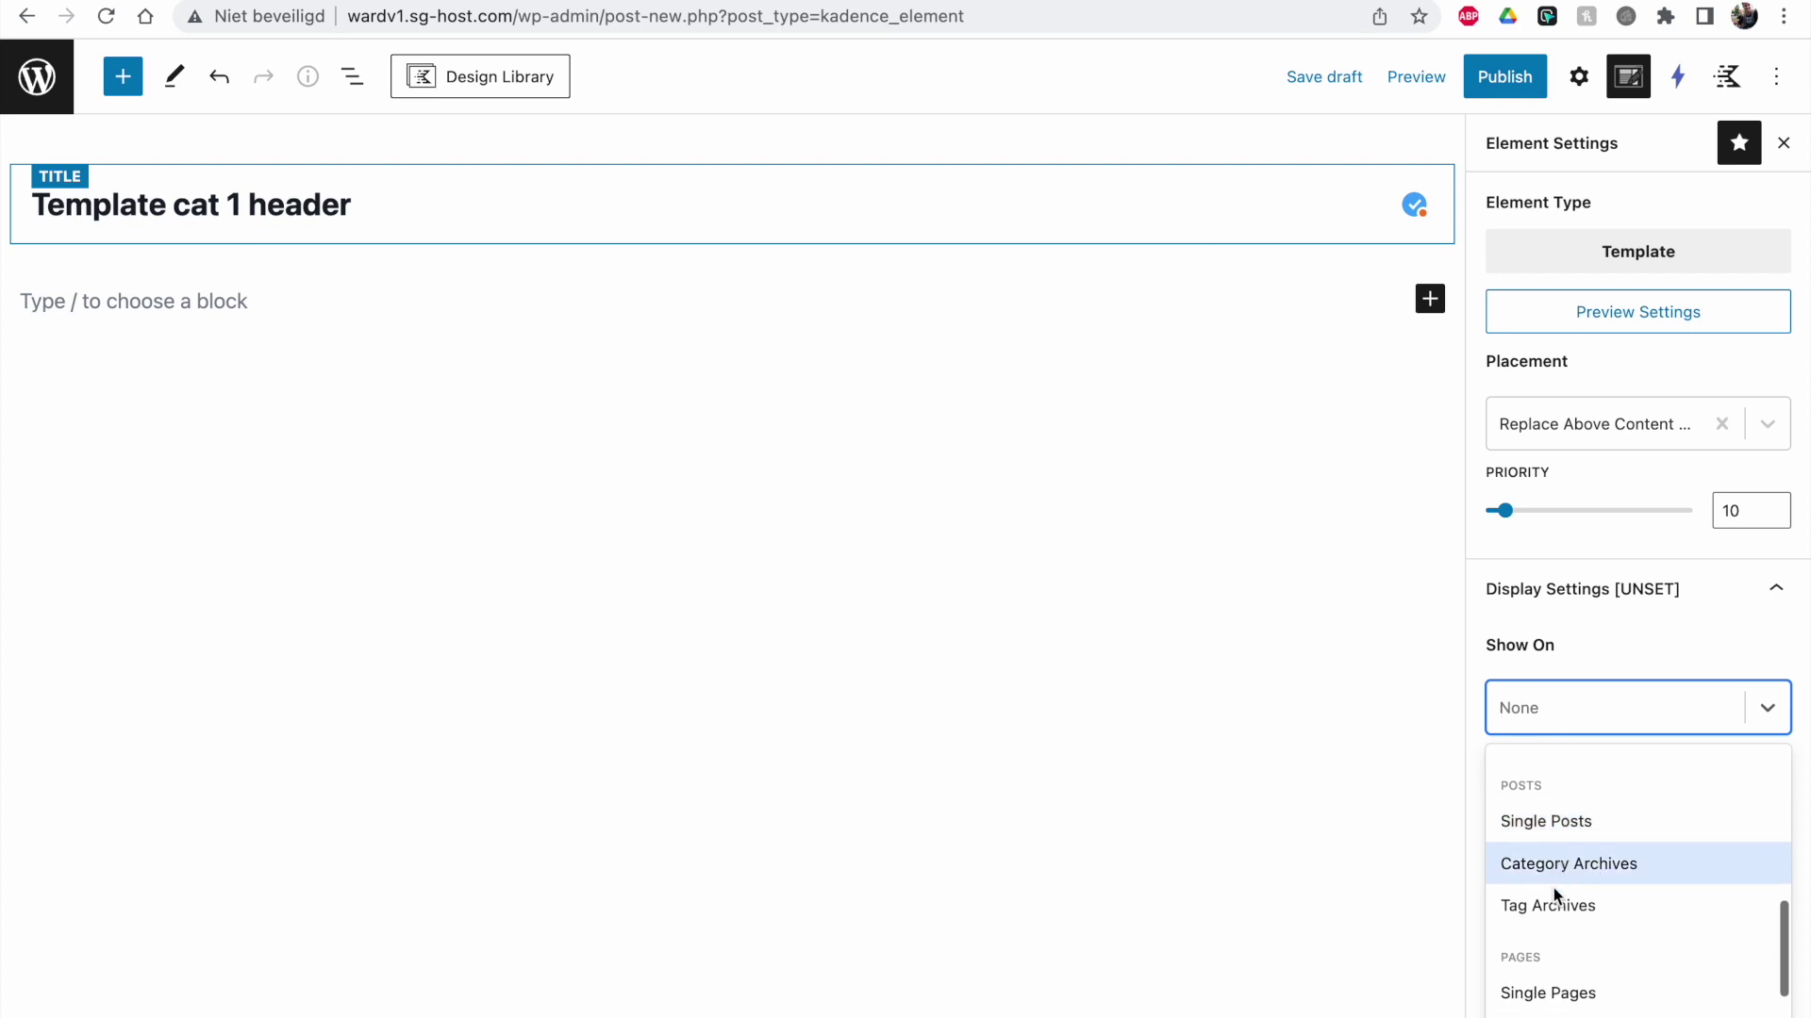
{"action": "left_click", "coordinate": [1558, 868]}
{"action": "left_click", "coordinate": [1554, 809]}
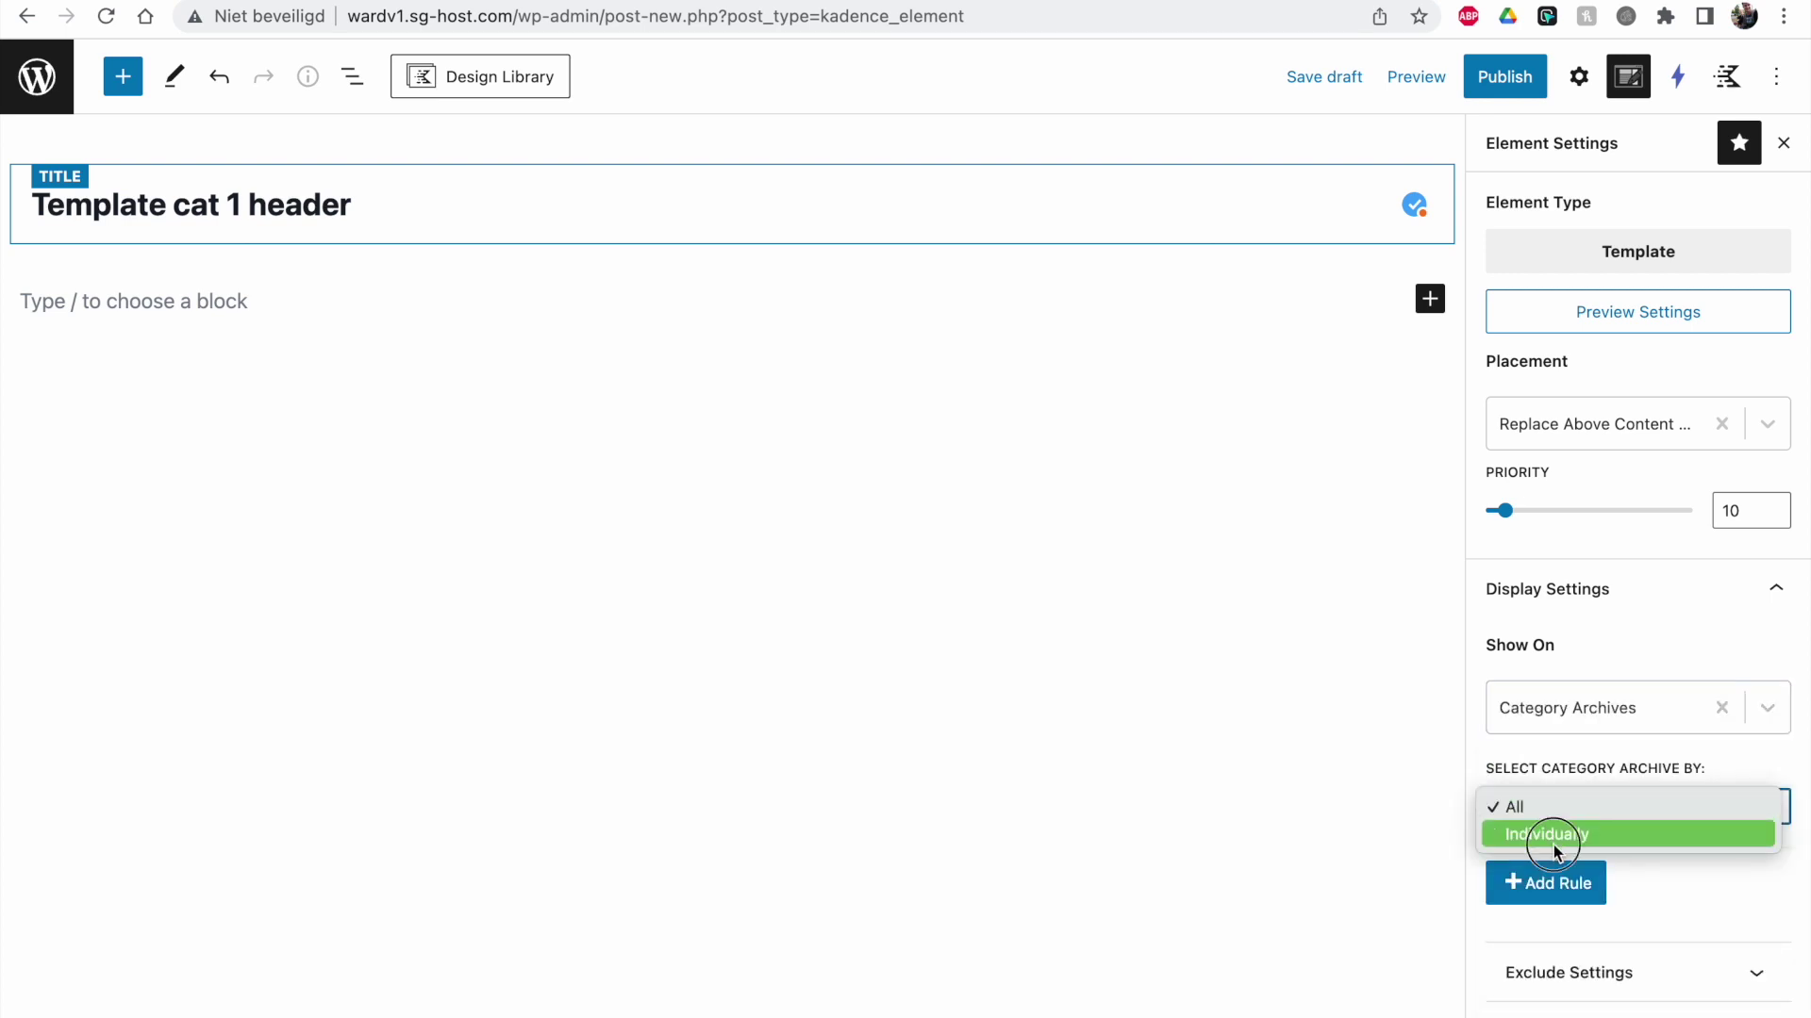
{"action": "left_click", "coordinate": [1552, 837]}
{"action": "left_click", "coordinate": [1543, 882]}
{"action": "left_click", "coordinate": [1543, 926]}
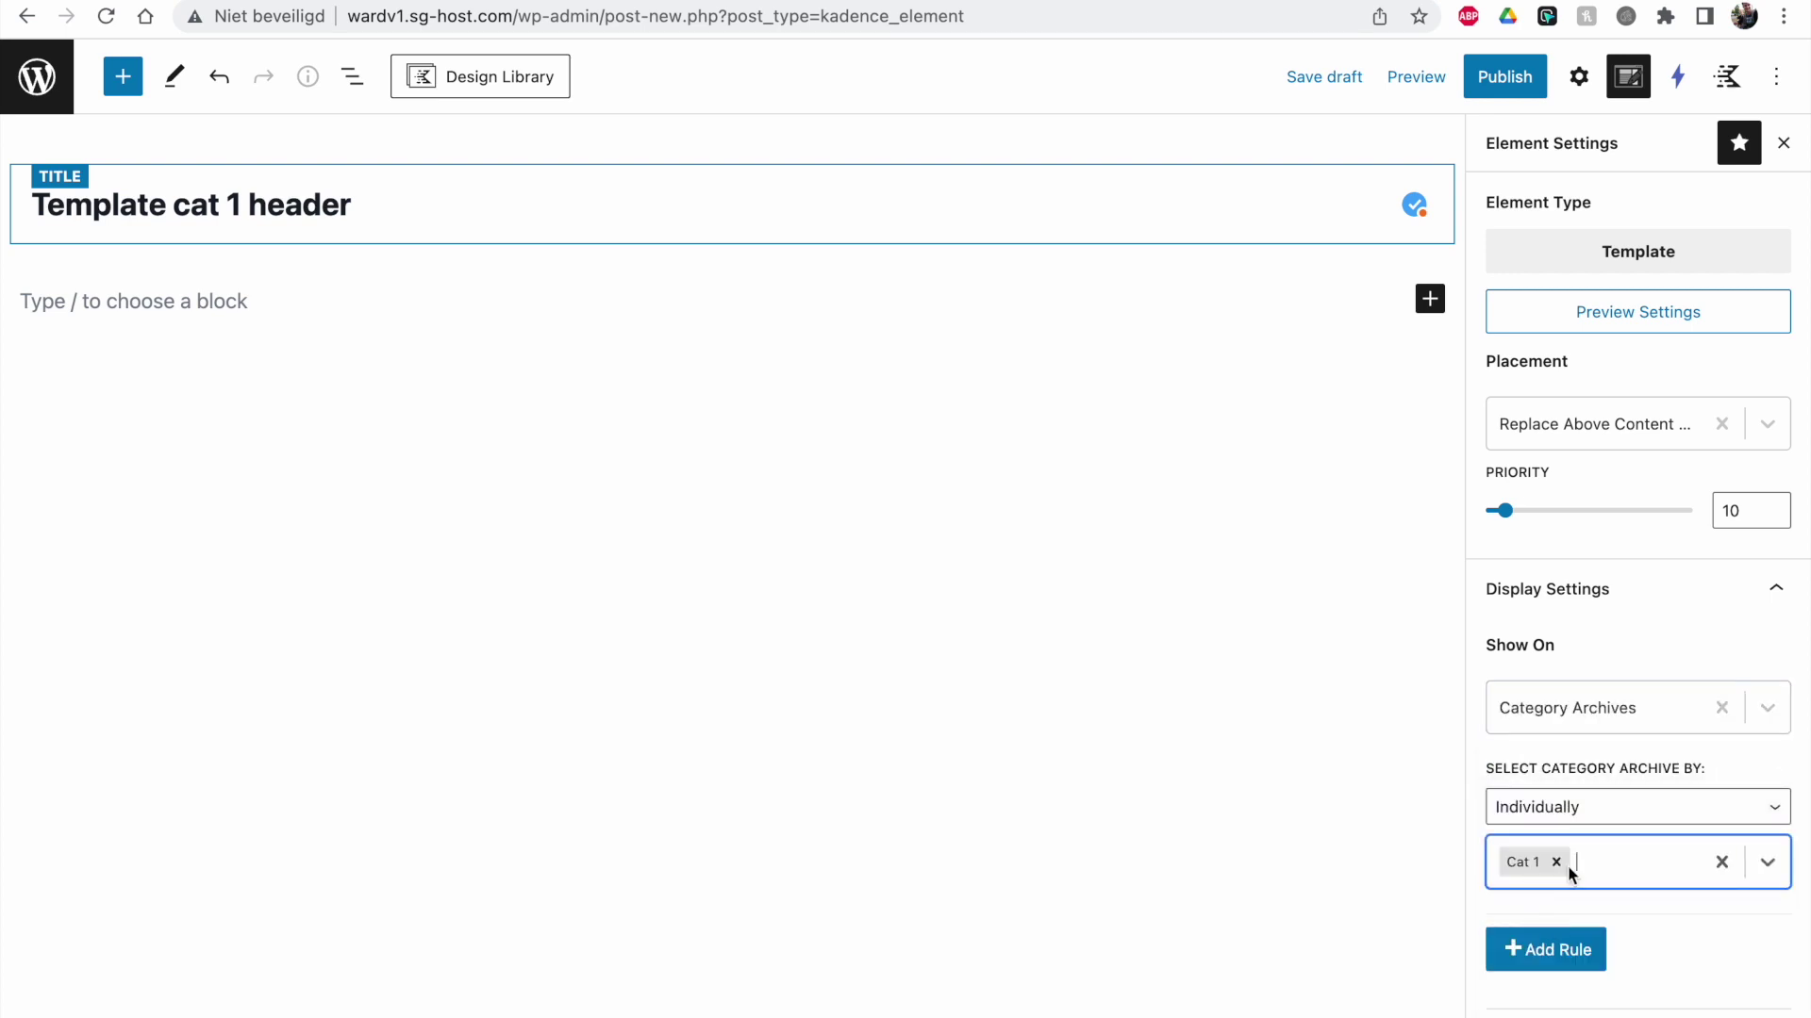
{"action": "scroll", "coordinate": [1617, 788], "scroll_direction": "down", "scroll_amount": 3}
Step: Make the element visible to All Users
{"action": "left_click", "coordinate": [1609, 958]}
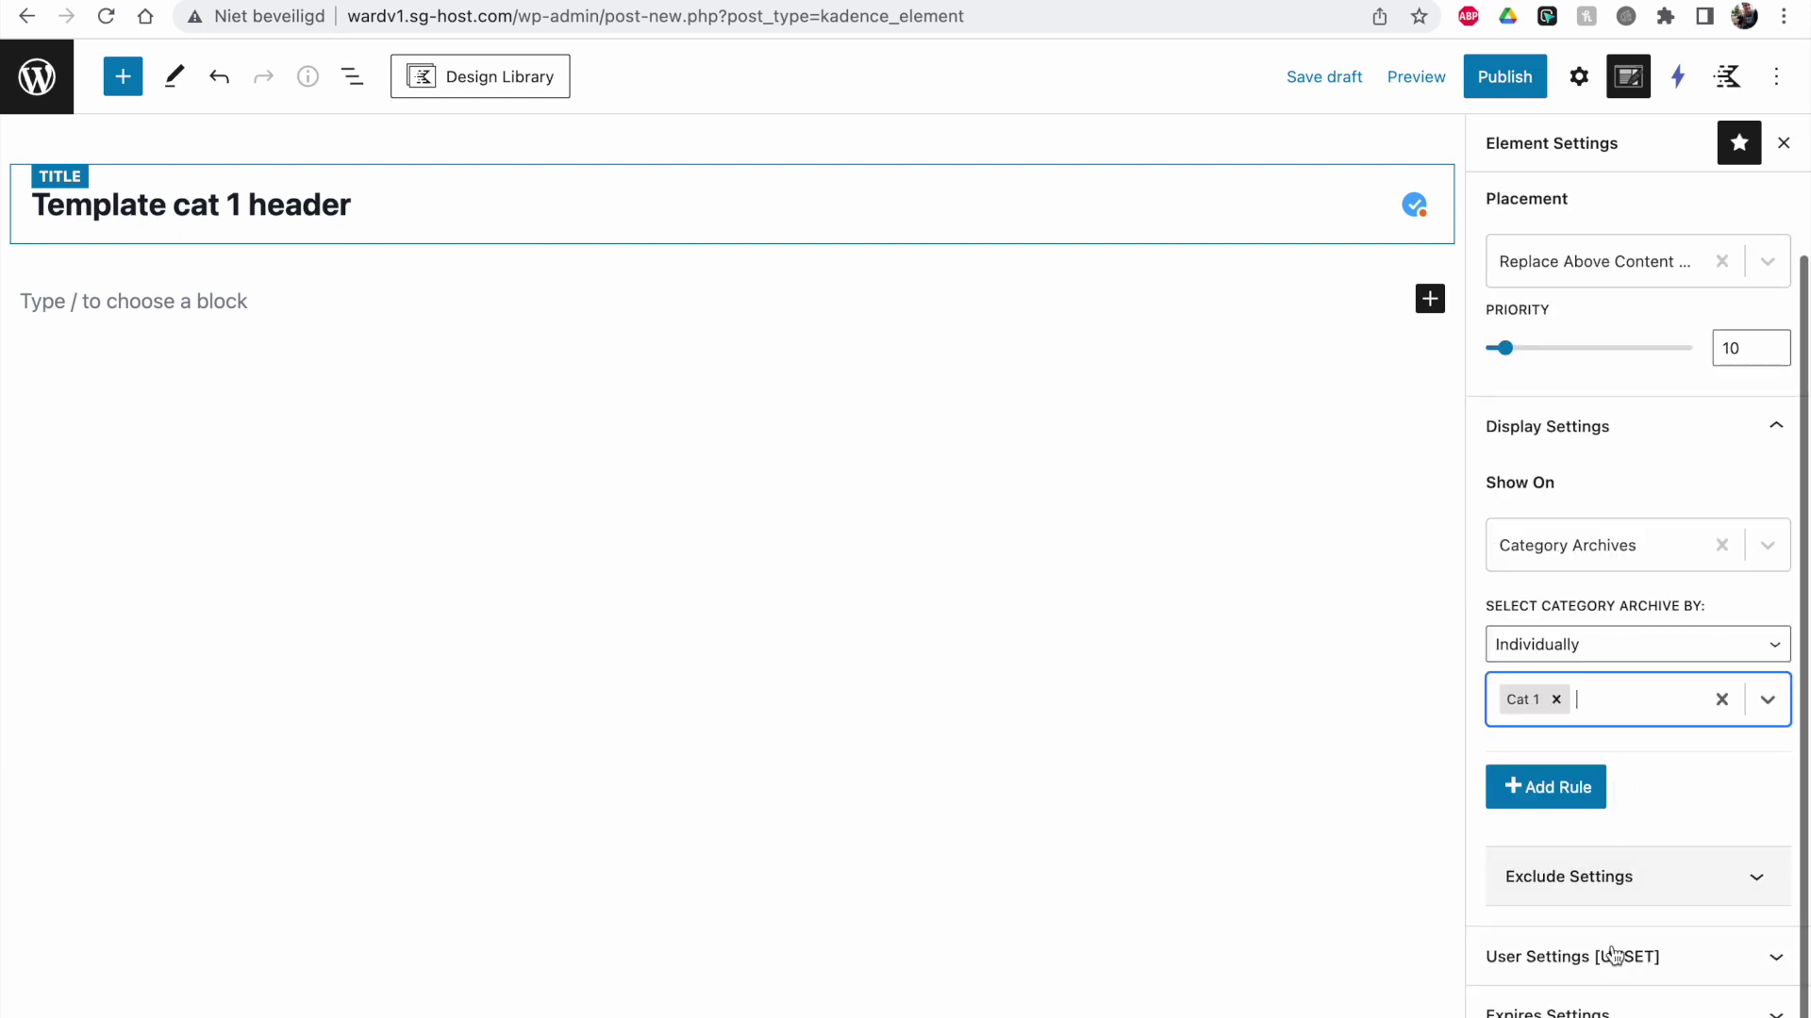
{"action": "scroll", "coordinate": [1621, 978], "scroll_direction": "down", "scroll_amount": 2}
{"action": "left_click", "coordinate": [1554, 881]}
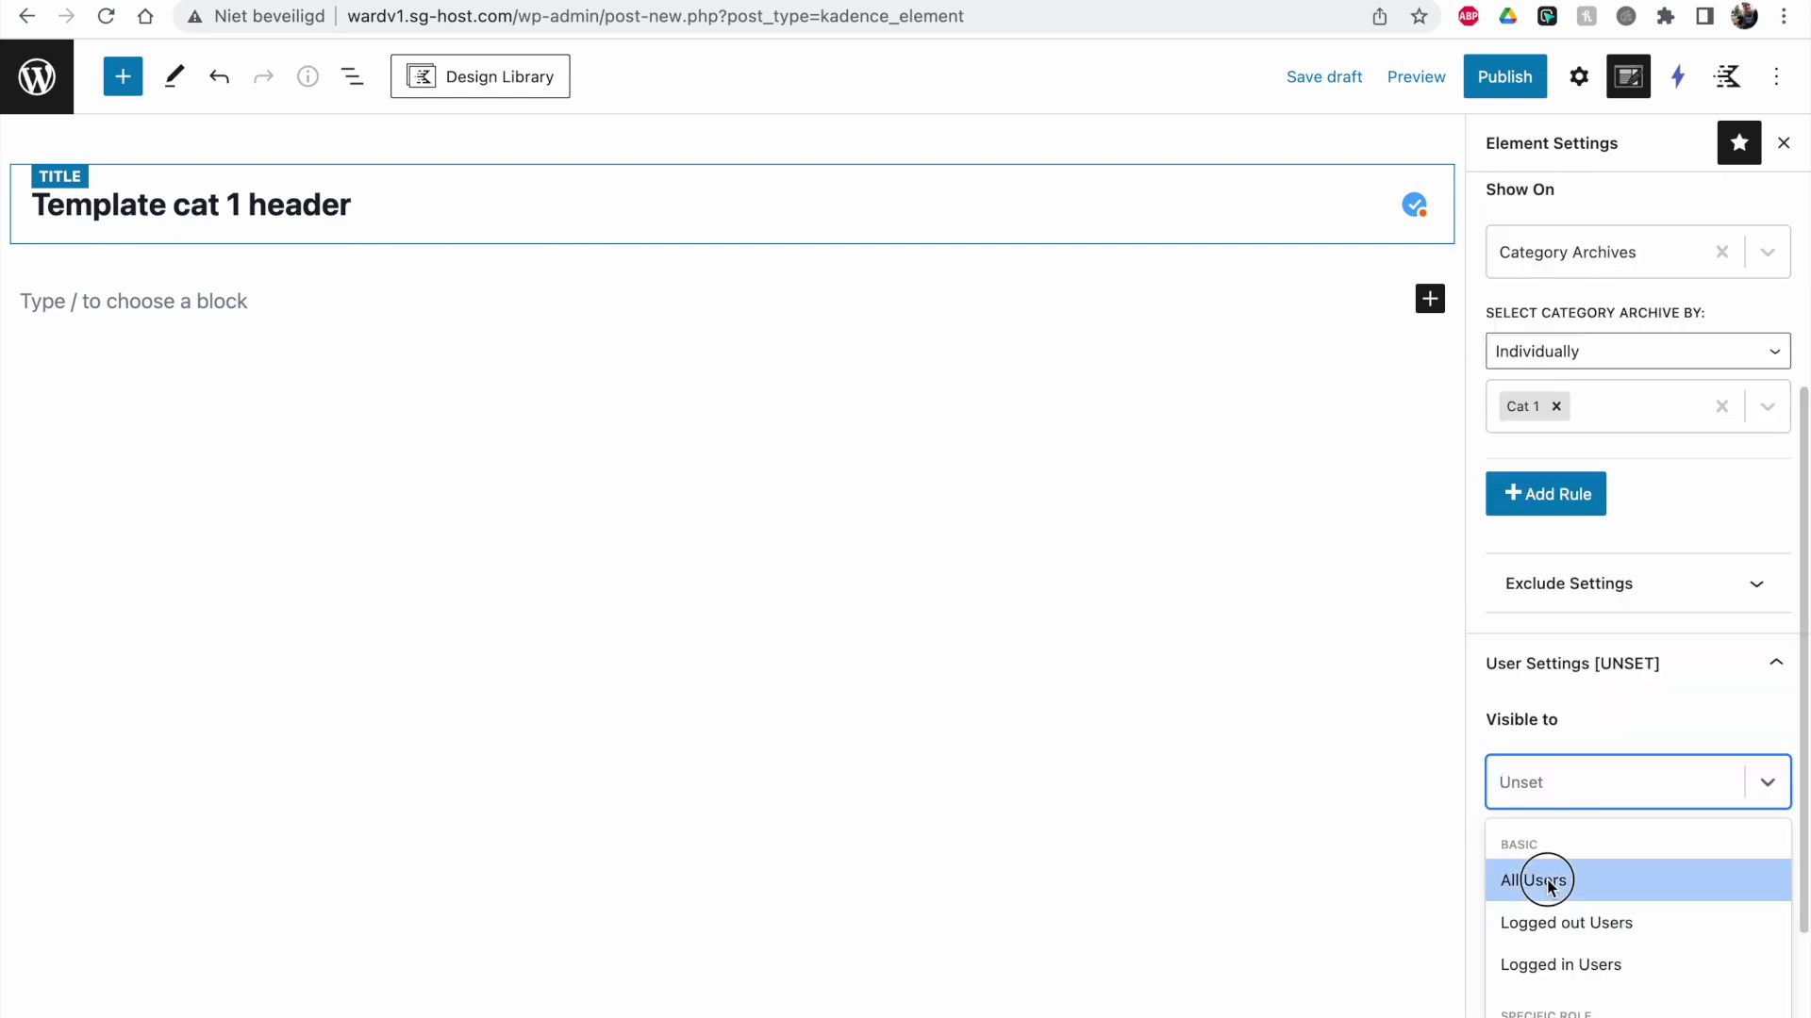
{"action": "left_click", "coordinate": [1540, 877]}
{"action": "scroll", "coordinate": [1499, 472], "scroll_direction": "up", "scroll_amount": 5}
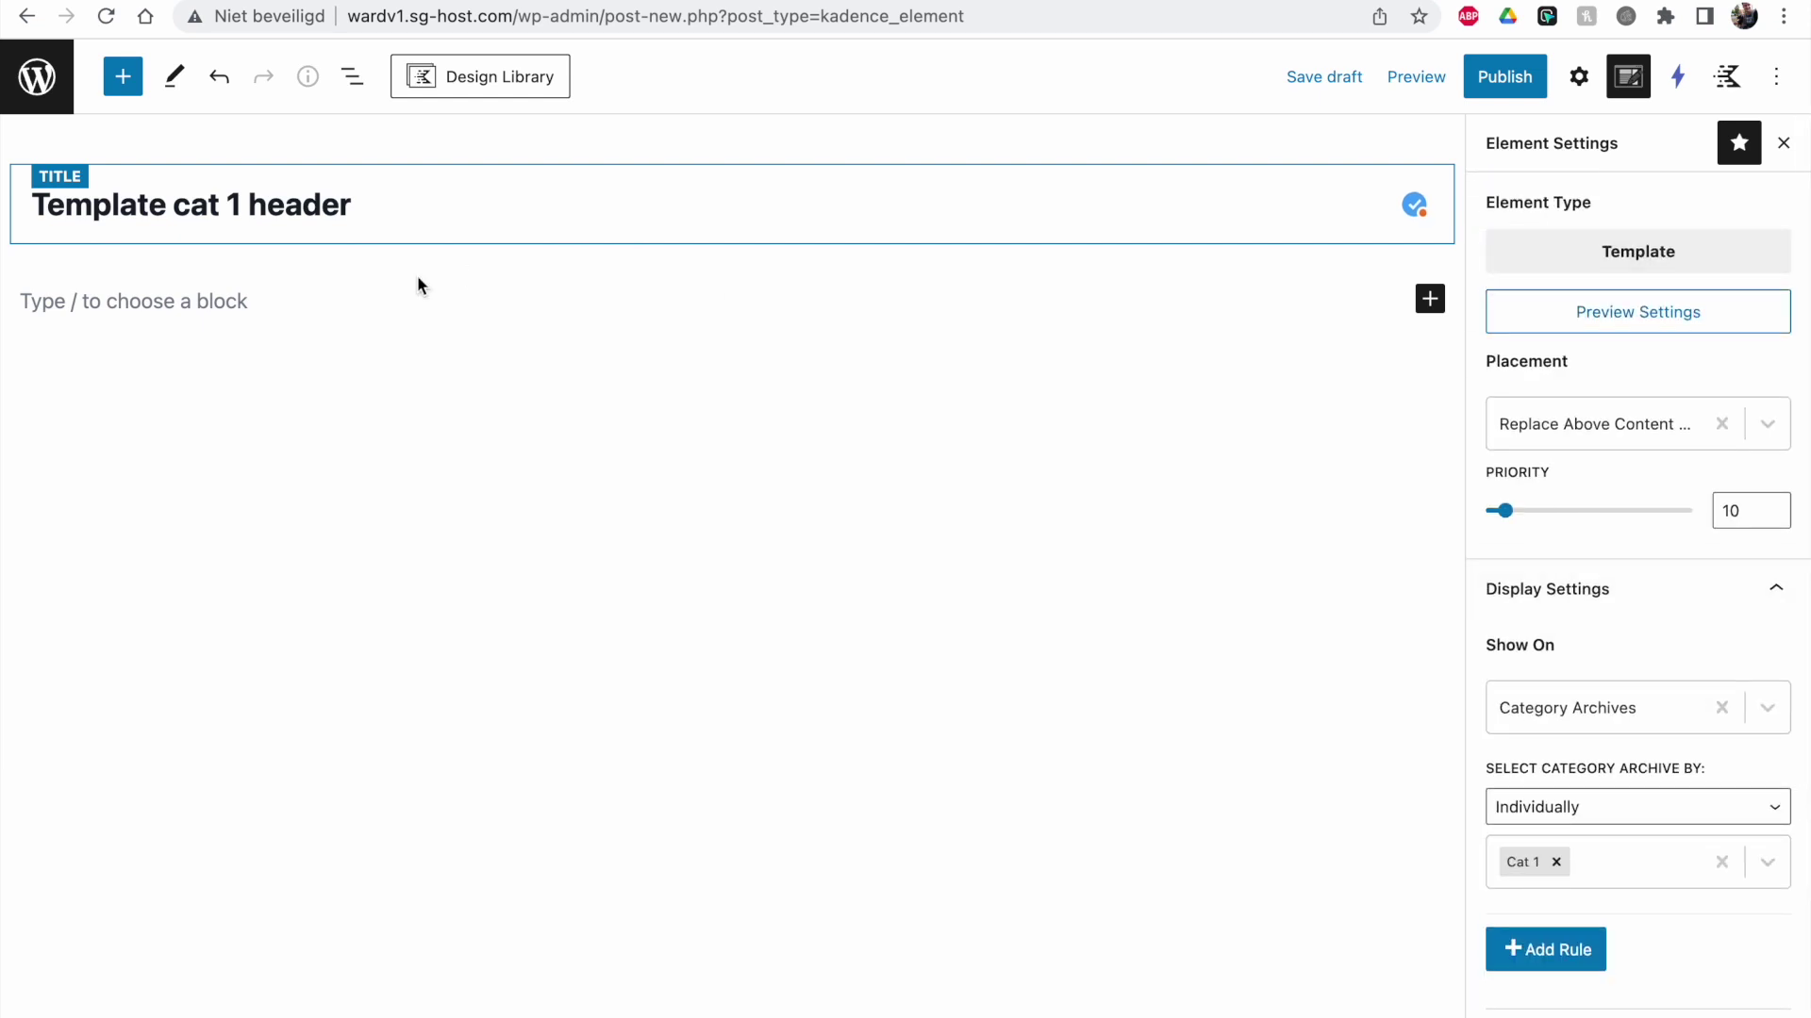
Step: Add a /row block and filter the Kadence Design Library to Hero sections
{"action": "left_click", "coordinate": [215, 314]}
{"action": "type", "text": "/row"}
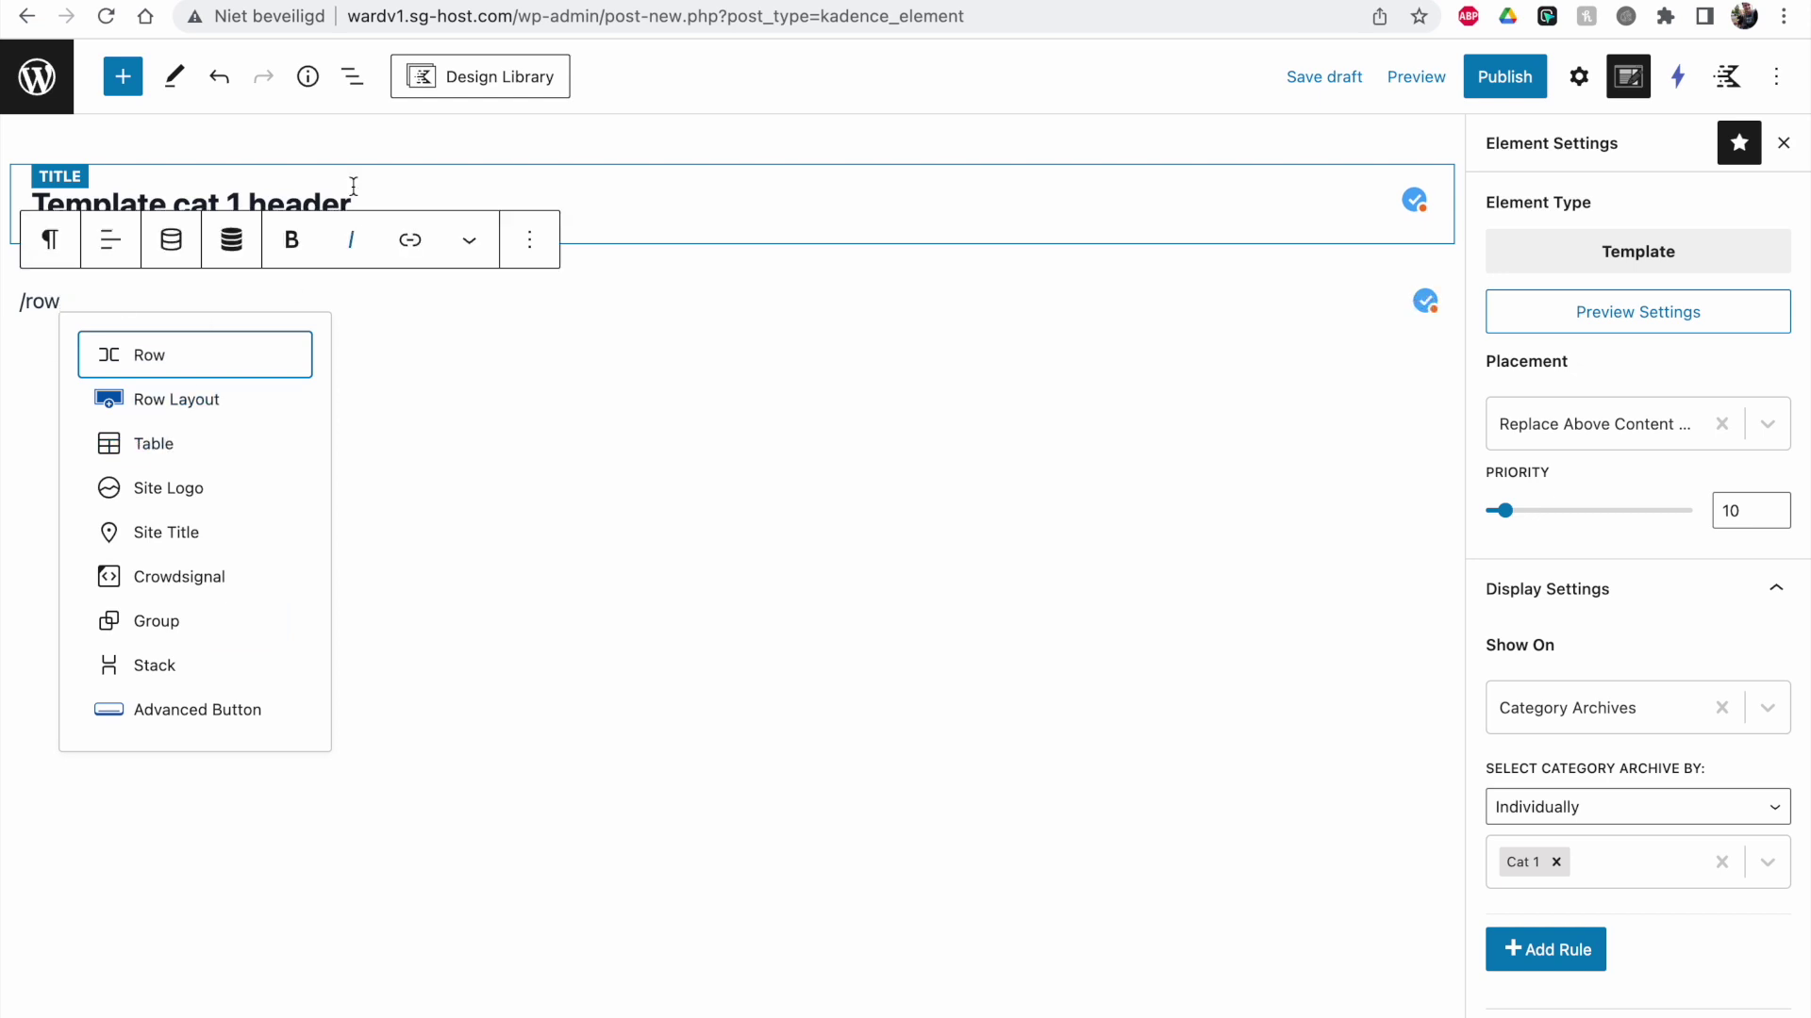
{"action": "left_click", "coordinate": [504, 94]}
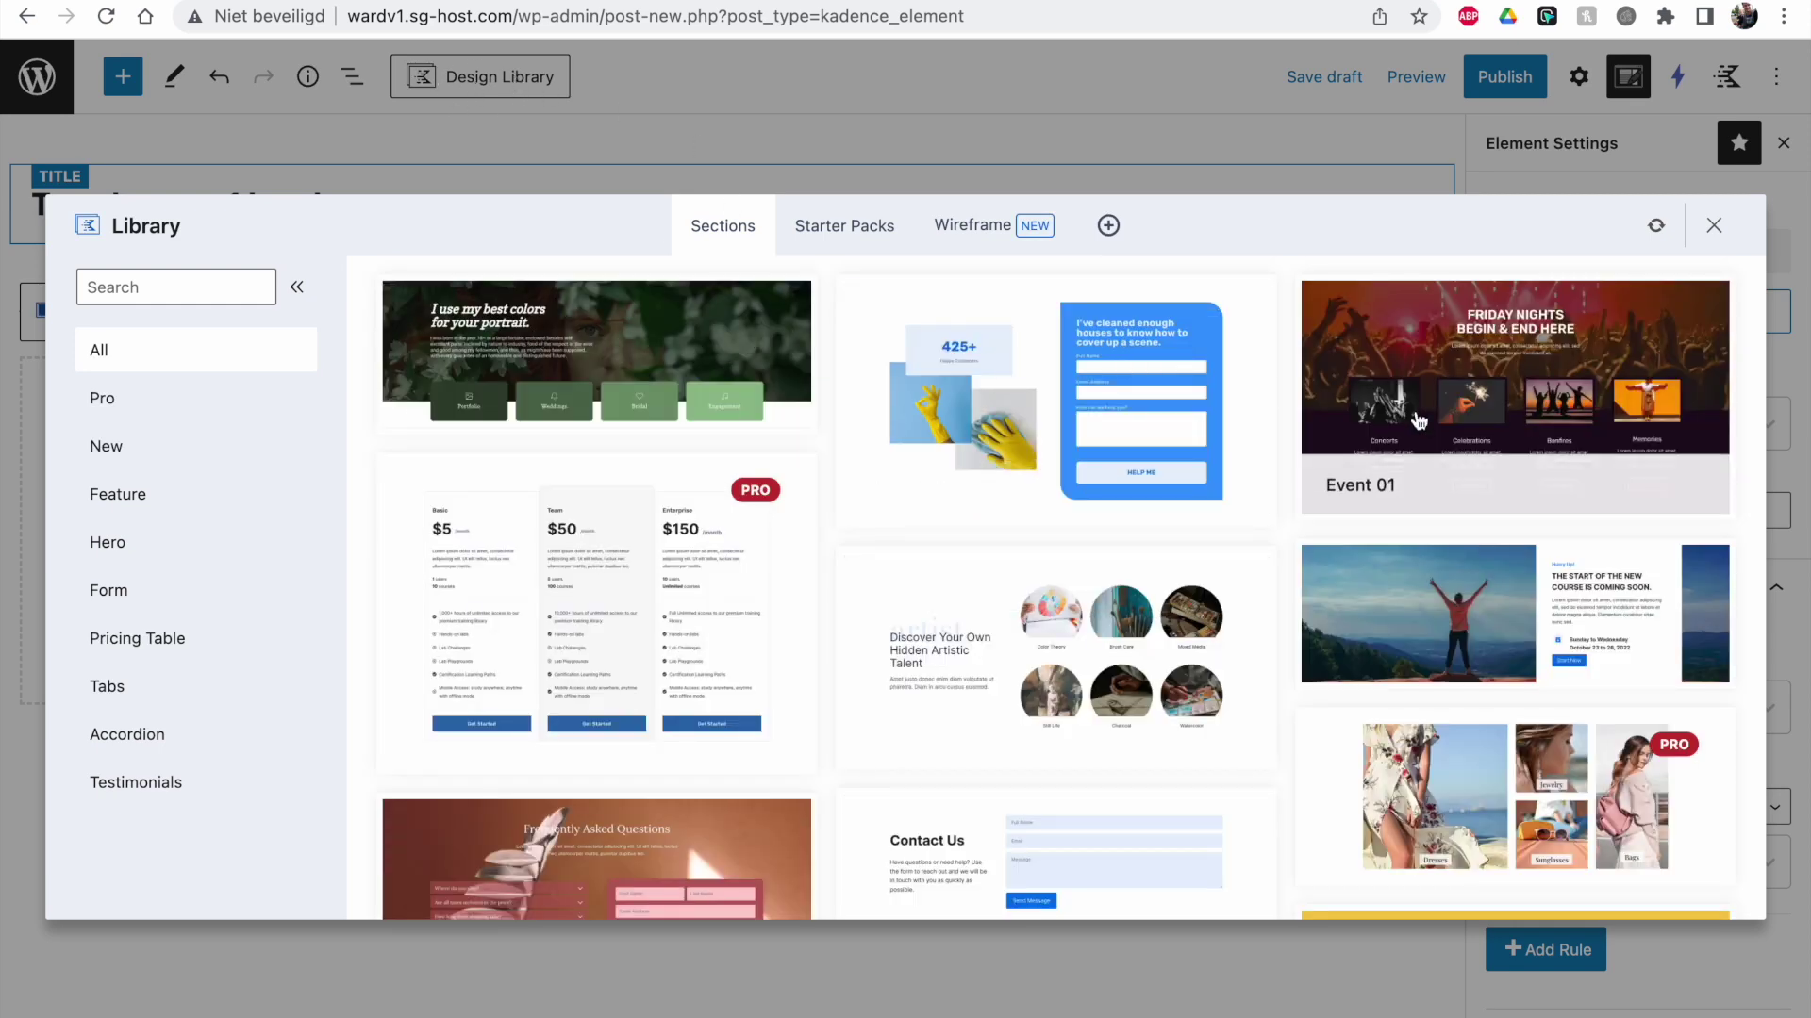
{"action": "scroll", "coordinate": [1568, 465], "scroll_direction": "down", "scroll_amount": 1}
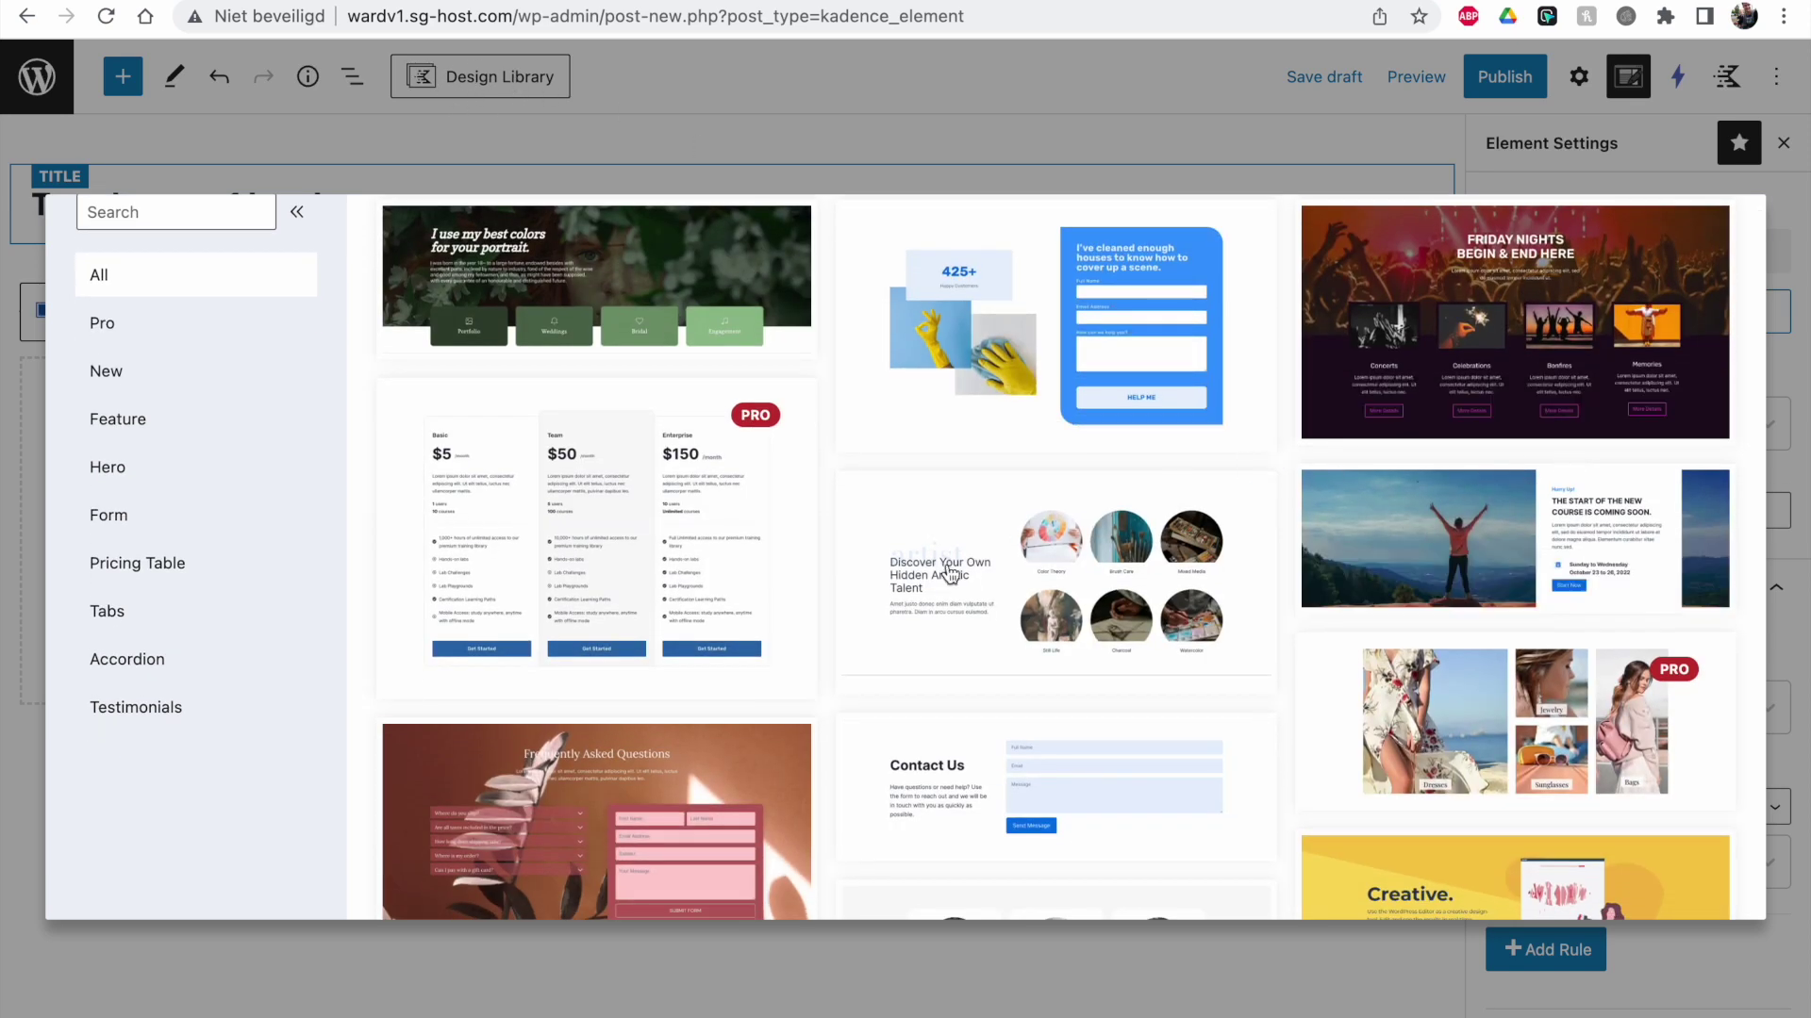
{"action": "scroll", "coordinate": [767, 573], "scroll_direction": "down", "scroll_amount": 3}
{"action": "scroll", "coordinate": [193, 488], "scroll_direction": "up", "scroll_amount": 5}
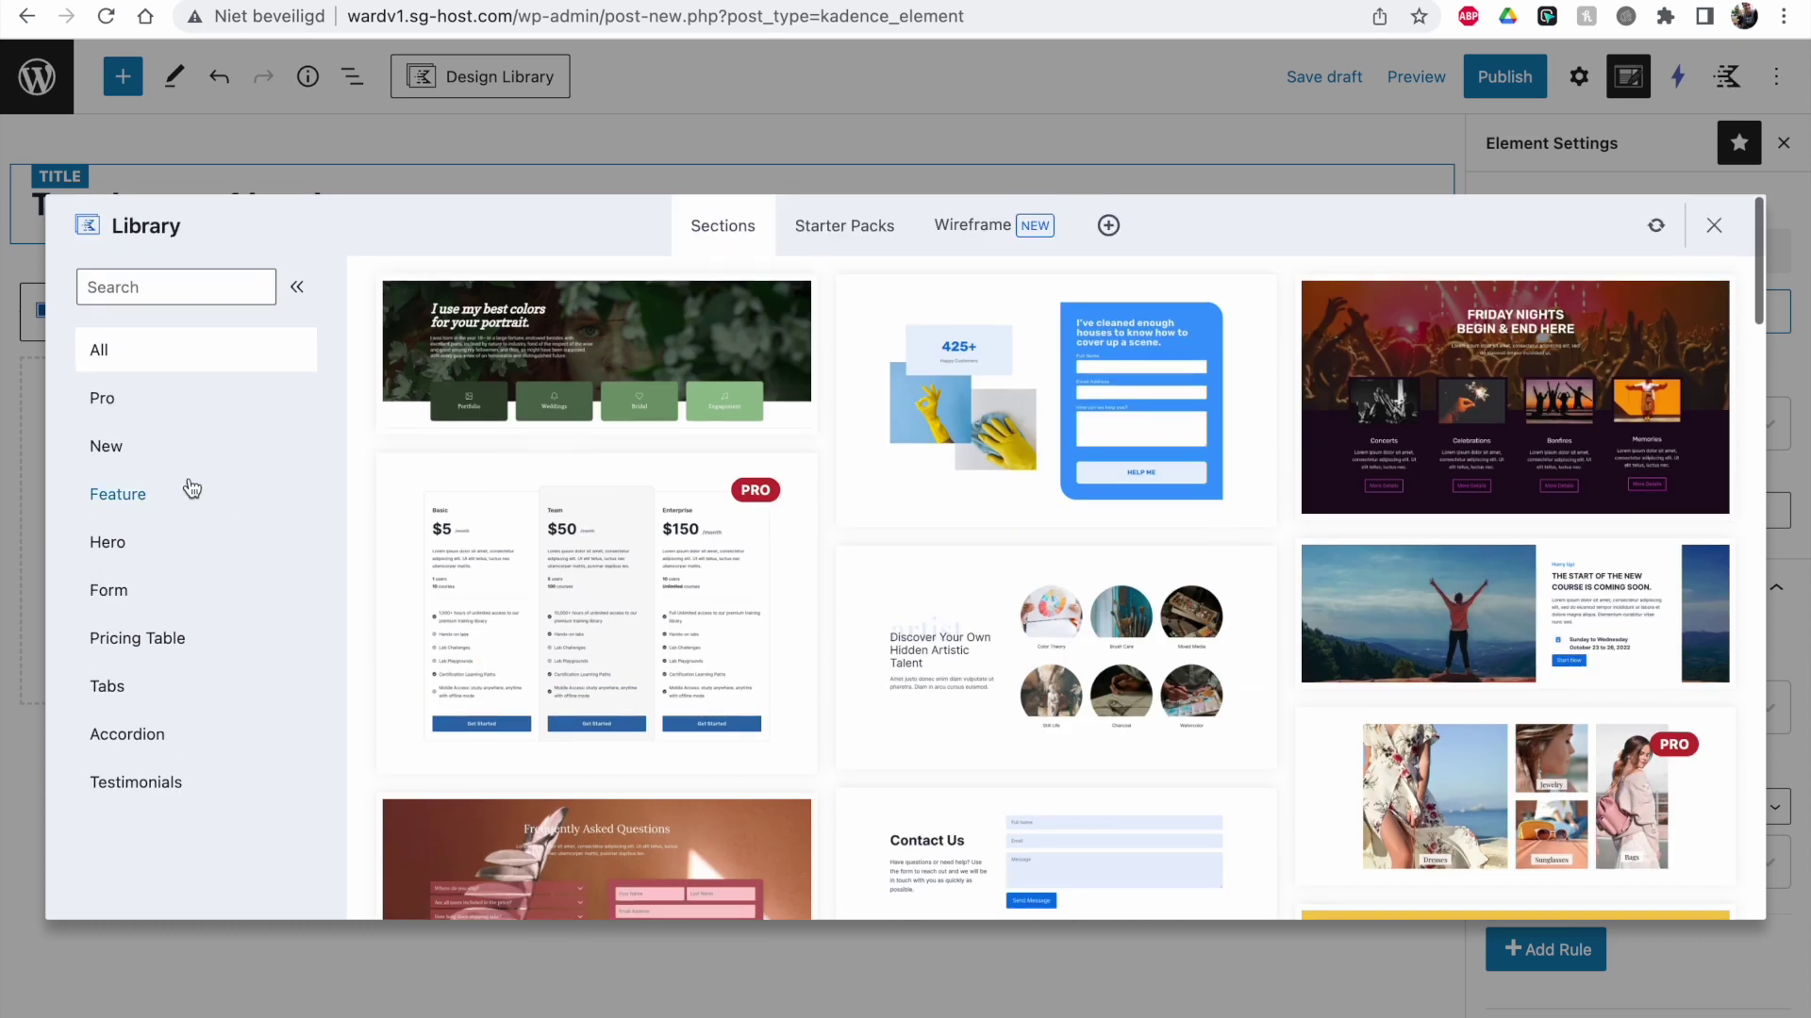
{"action": "left_click", "coordinate": [134, 556]}
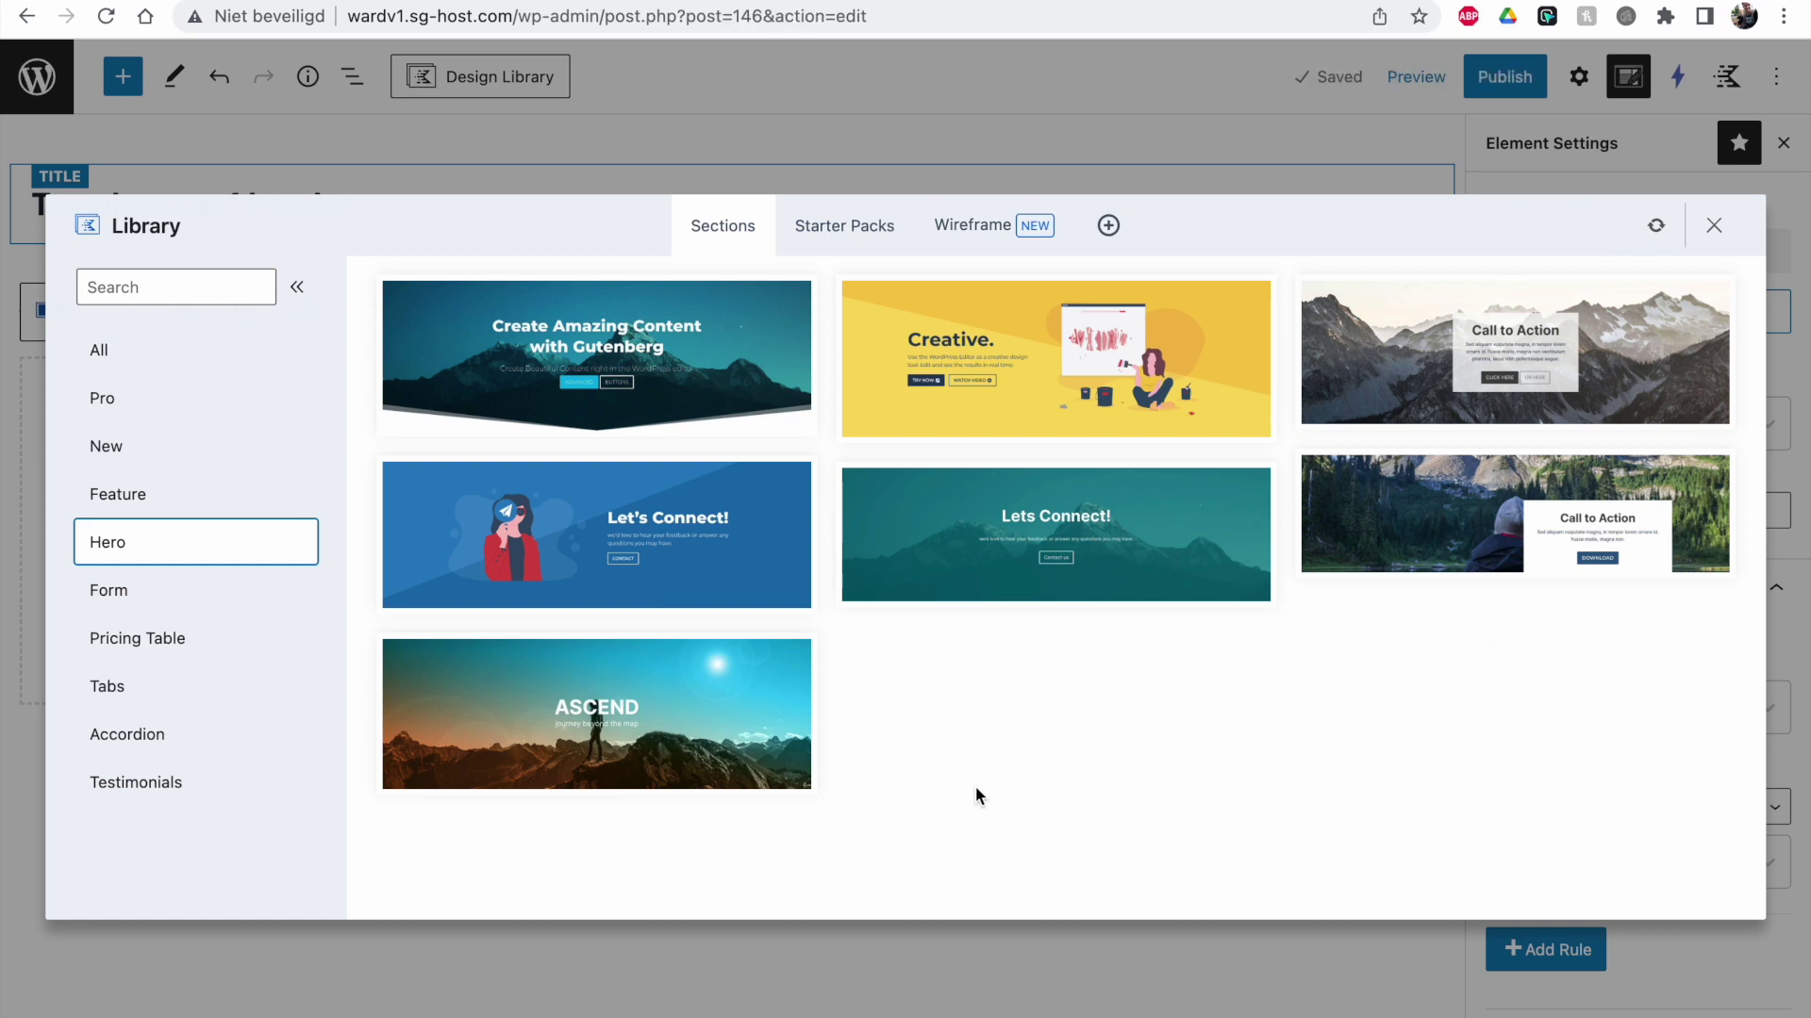
Step: Insert the mountain Call to Action hero and delete the stray paragraph above it
{"action": "left_click", "coordinate": [1492, 338]}
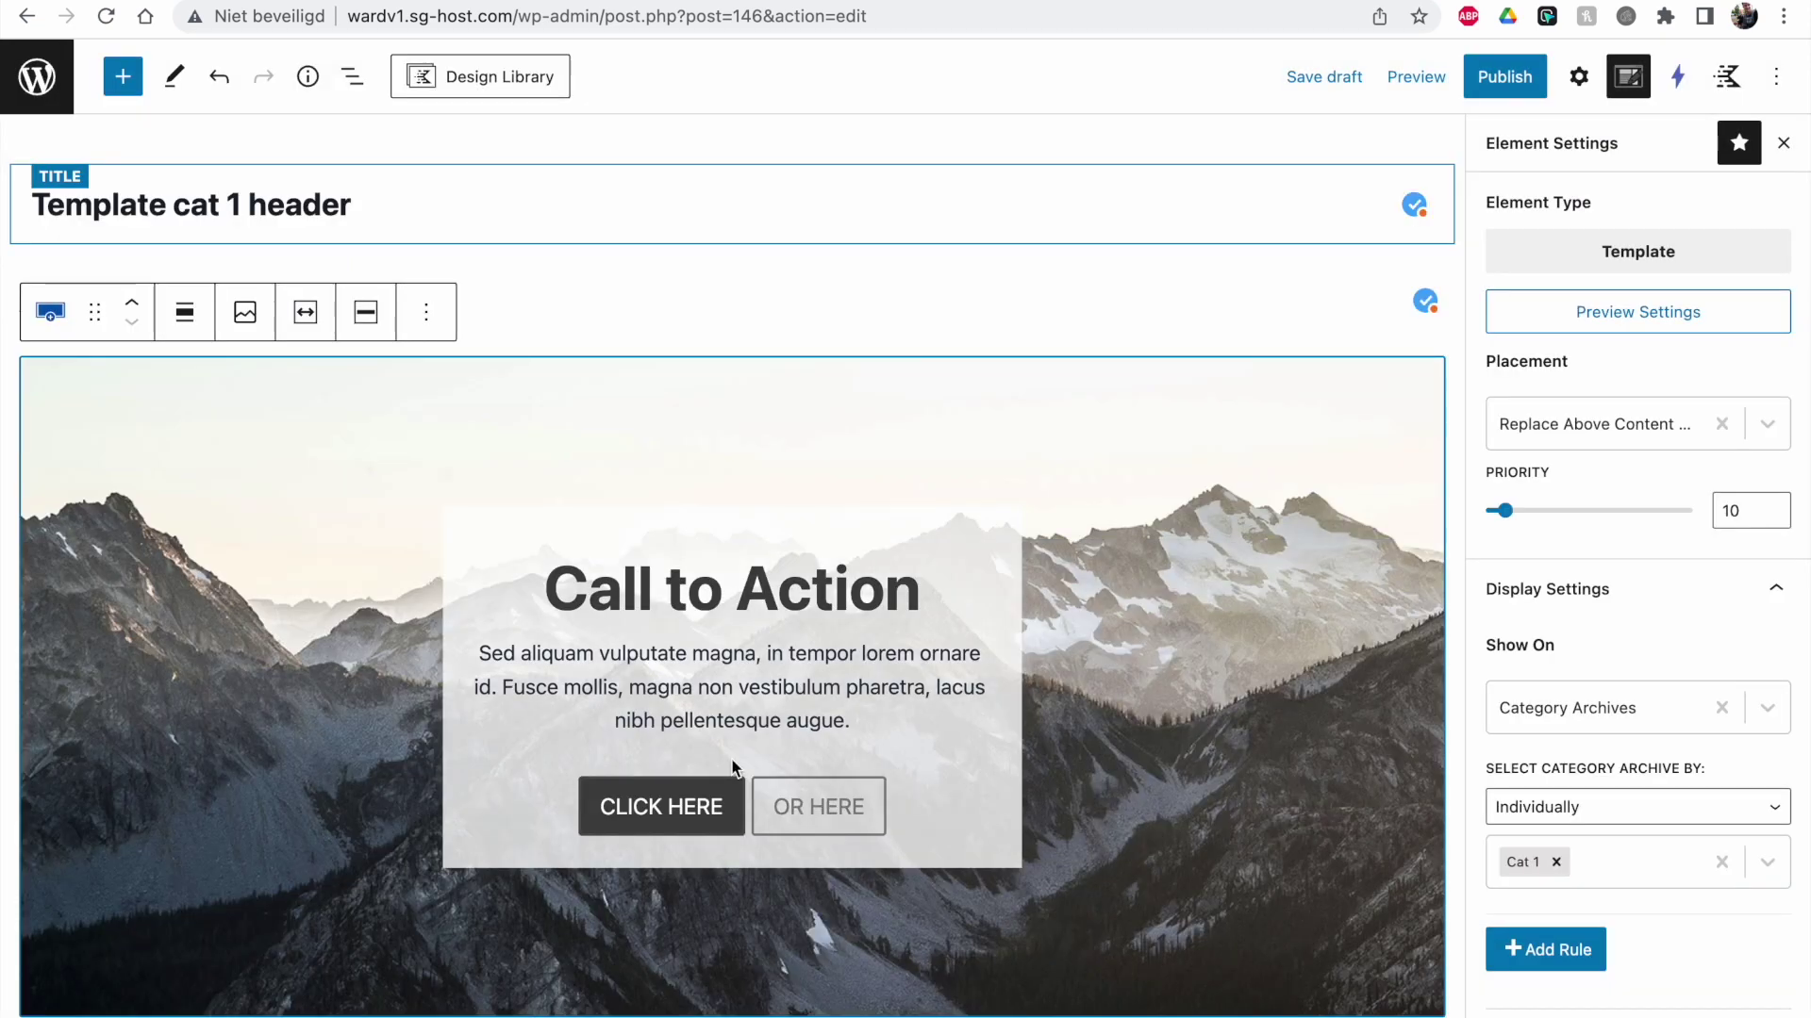
{"action": "left_click", "coordinate": [352, 77]}
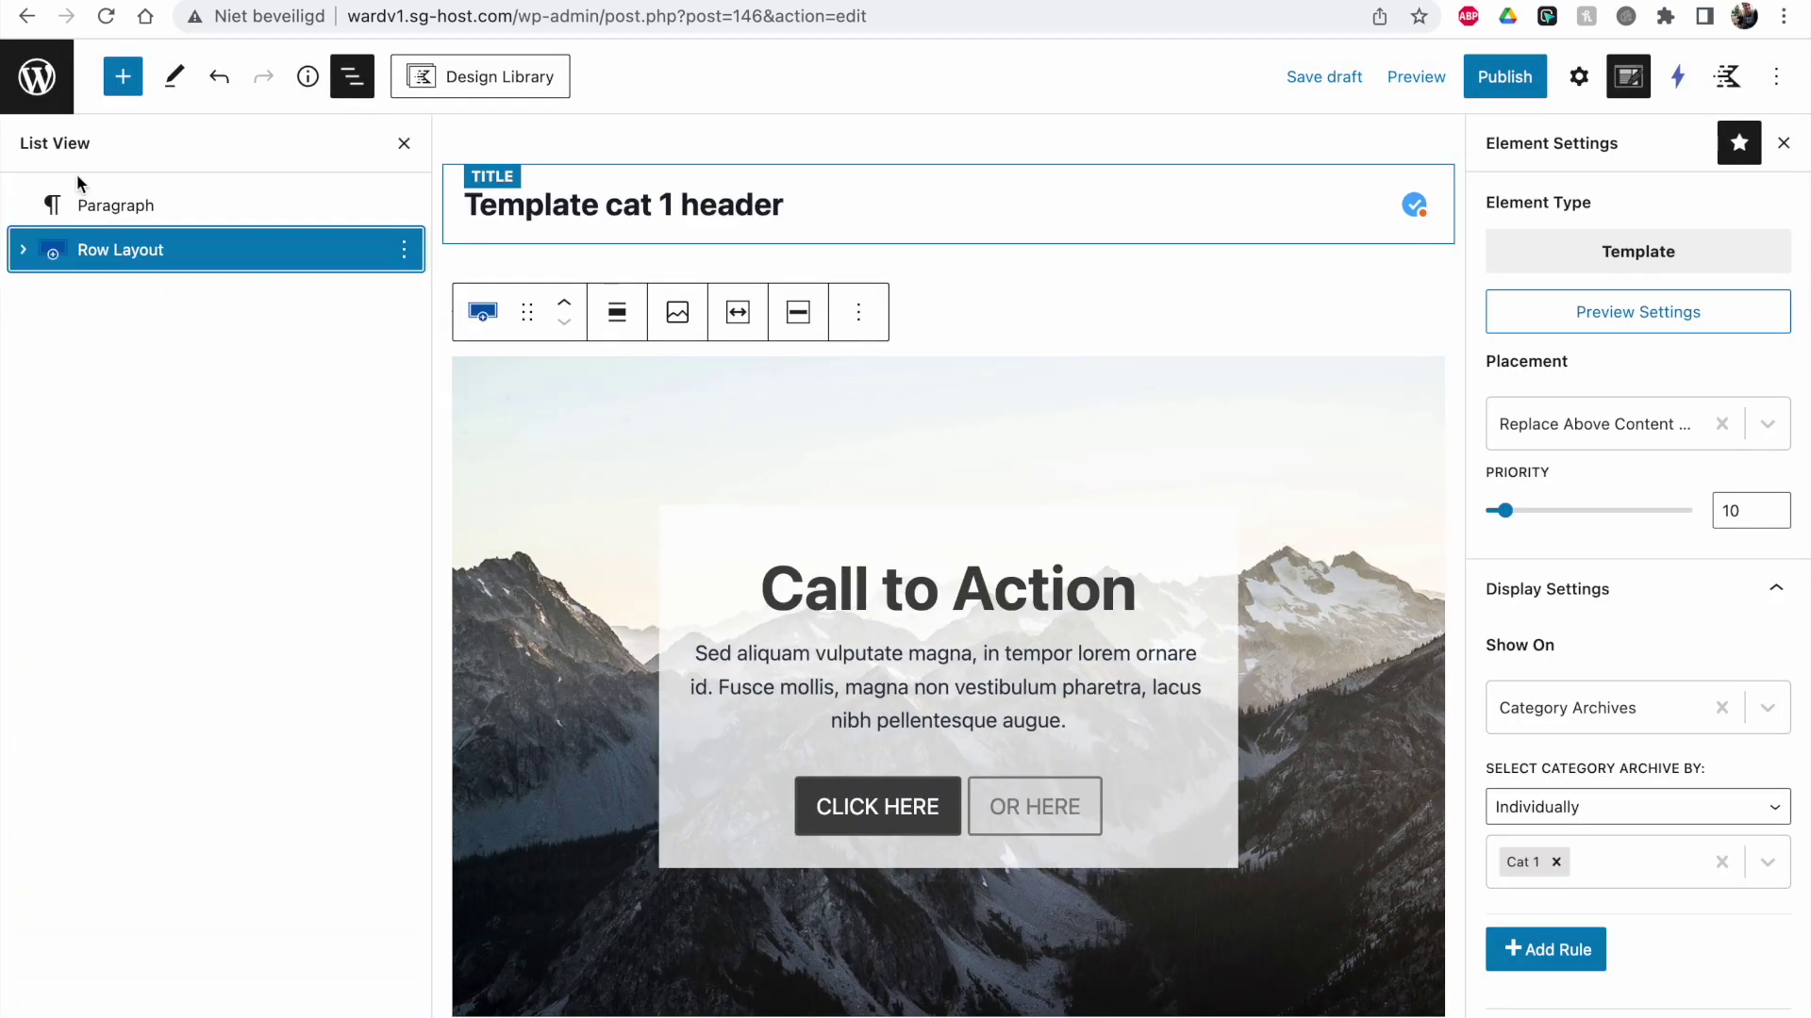
{"action": "left_click", "coordinate": [402, 207]}
{"action": "left_click", "coordinate": [457, 755]}
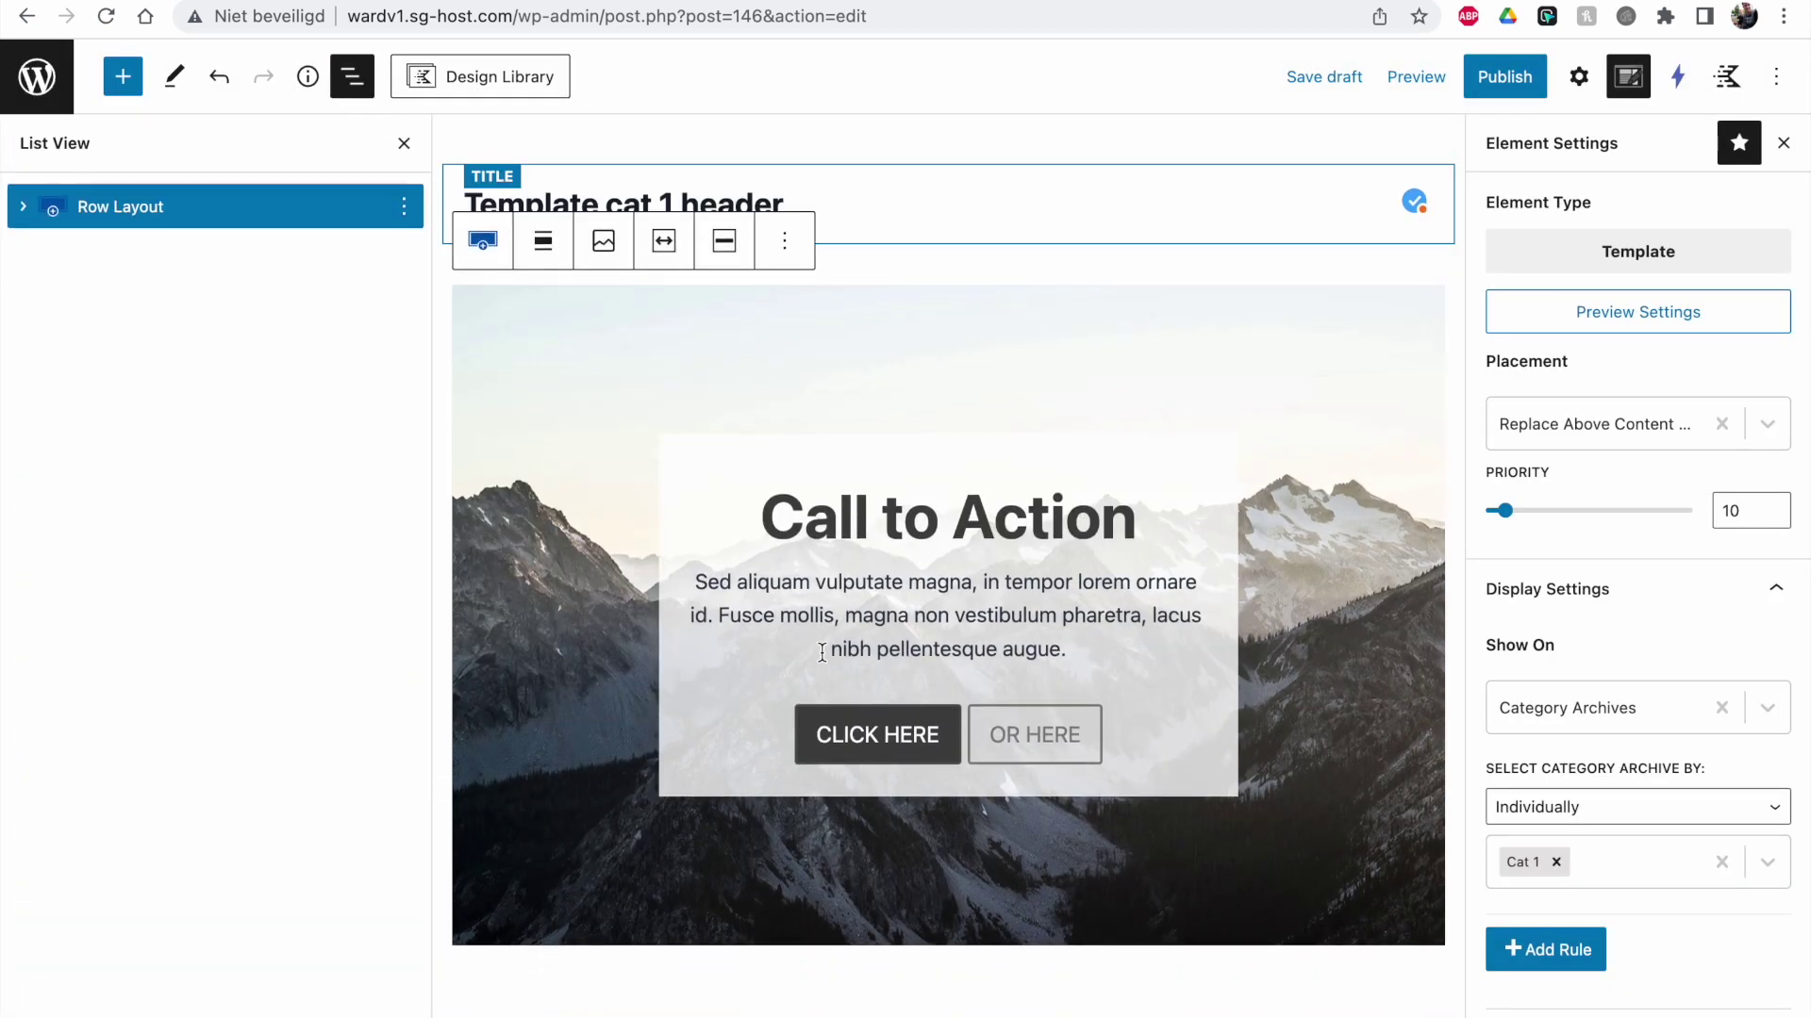
Step: Change the hero heading to 'Welcome to my cat 1 archive' and publish the template
{"action": "left_click", "coordinate": [846, 463]}
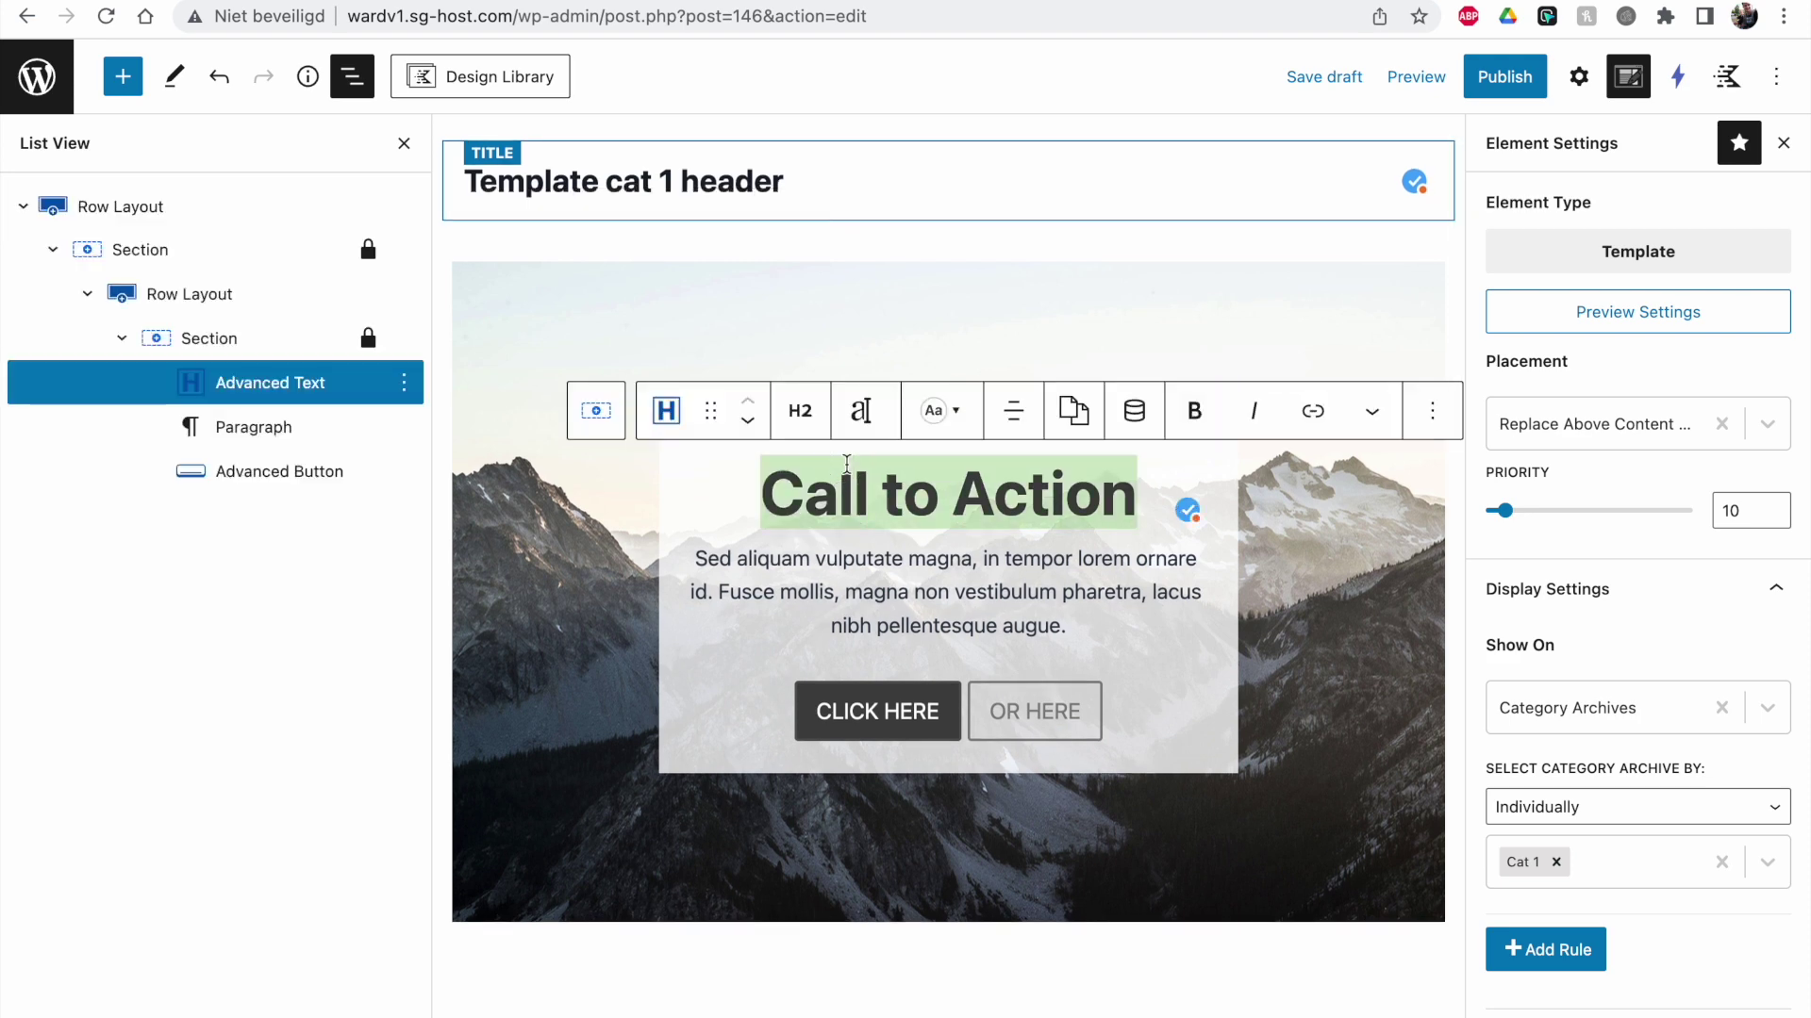
{"action": "type", "text": "Welcome "}
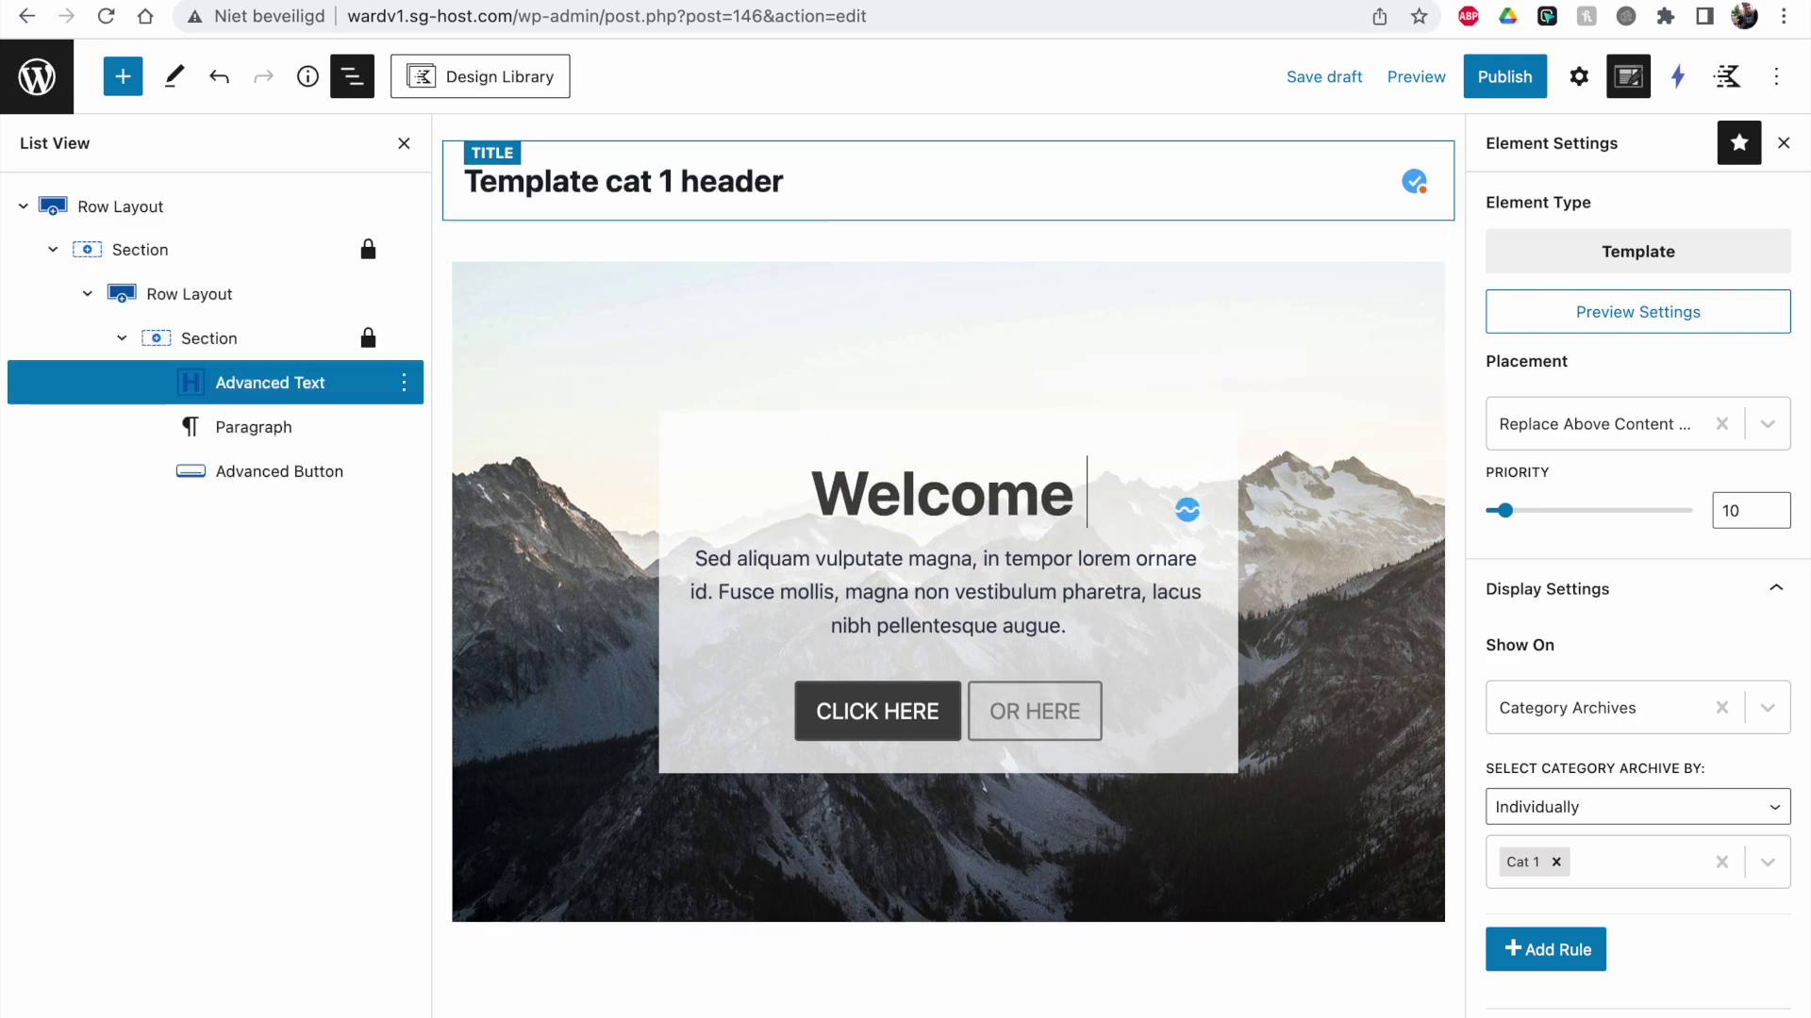
{"action": "type", "text": "to my c"}
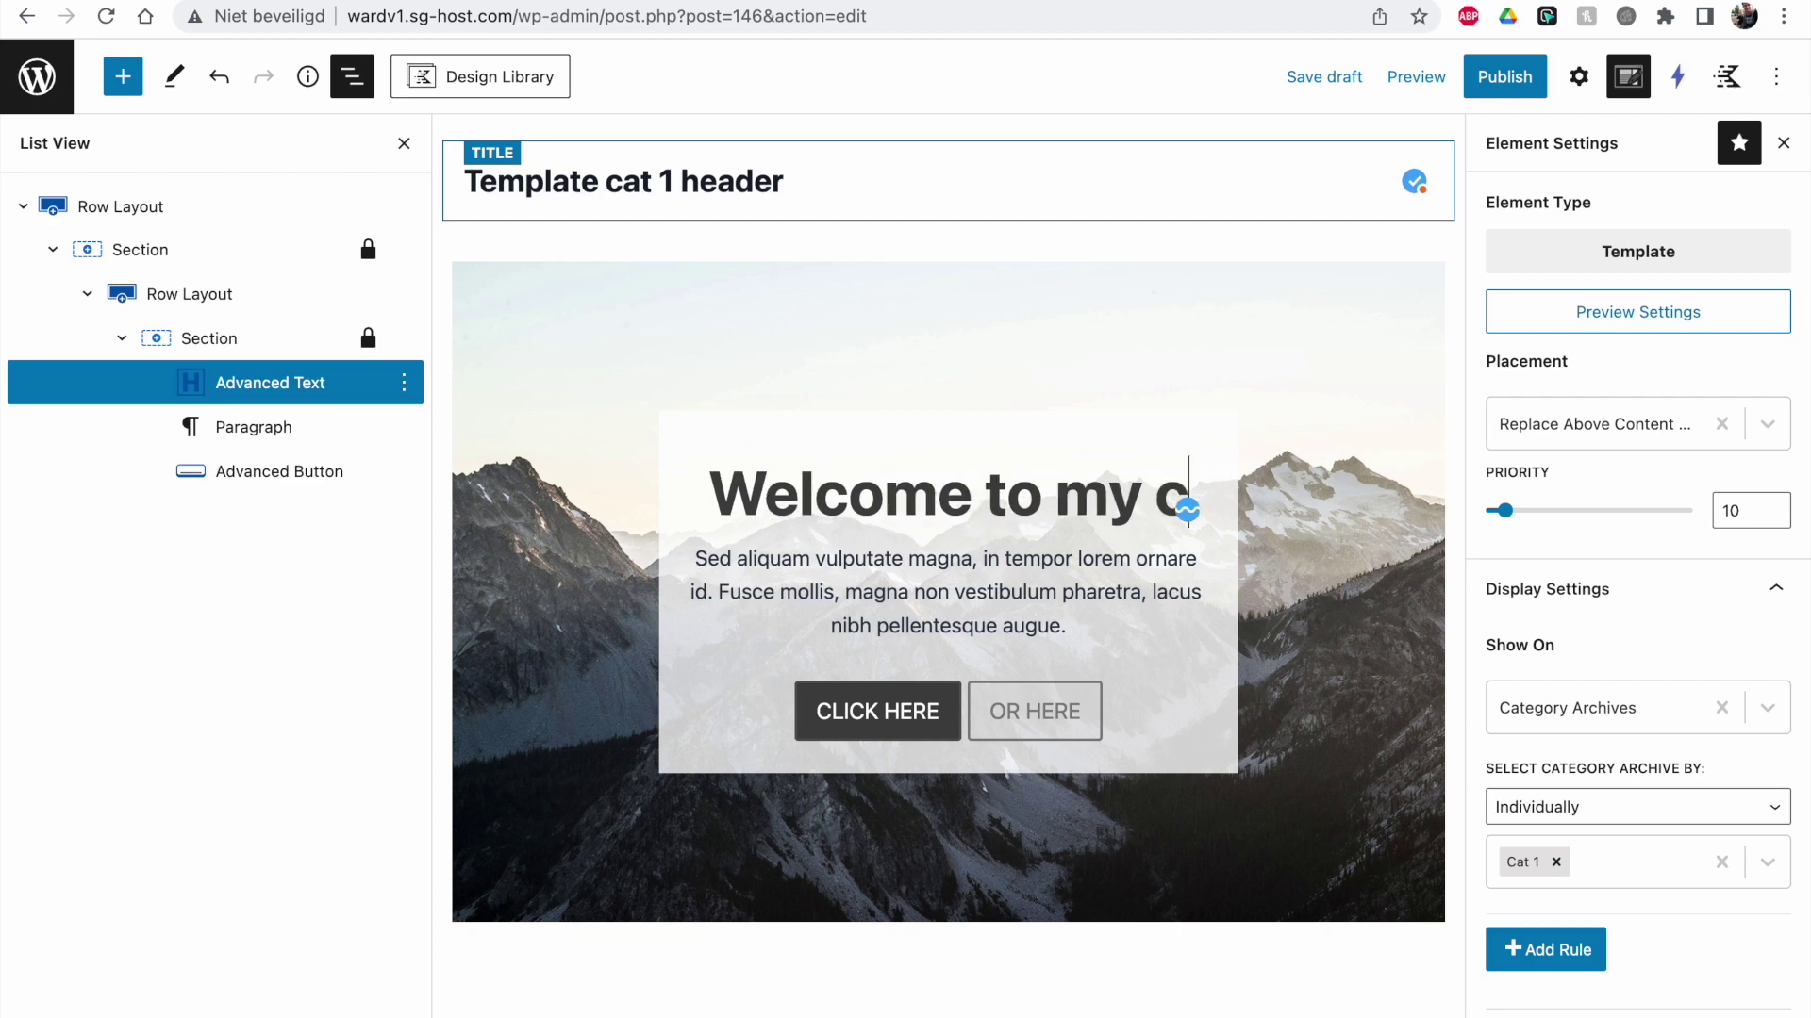
{"action": "type", "text": "at 1 ar"}
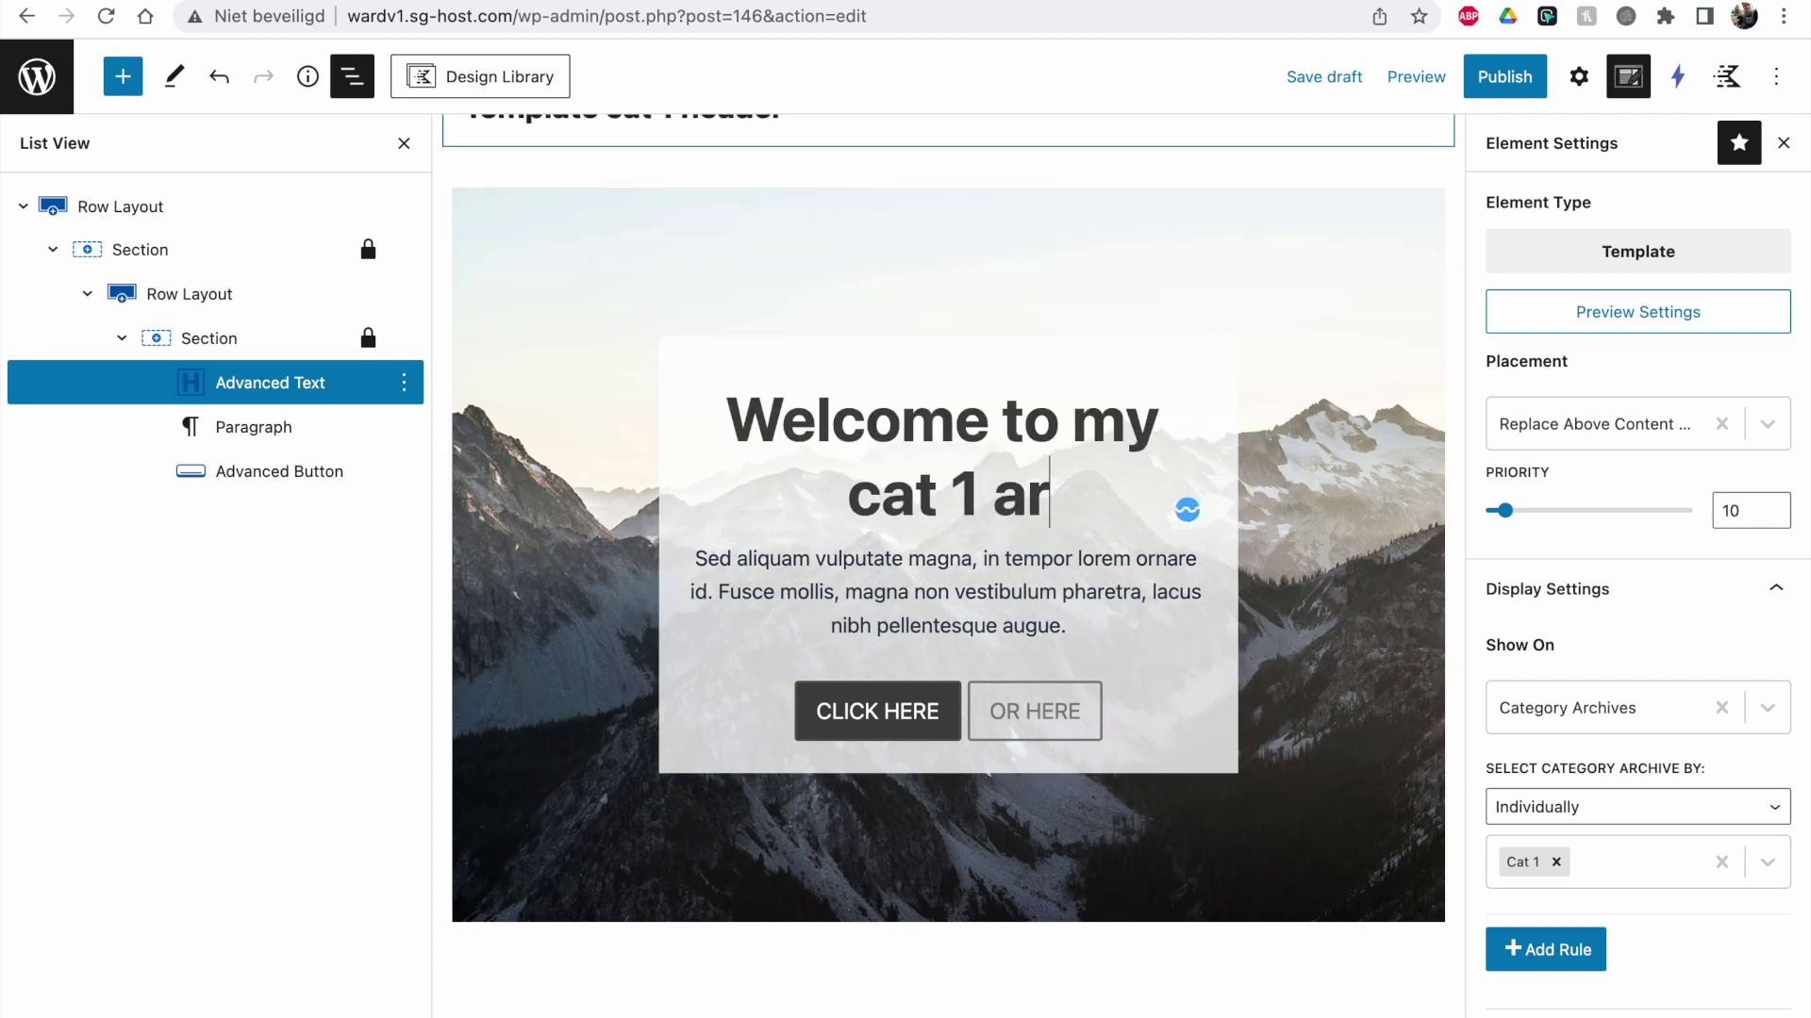
{"action": "type", "text": "chive"}
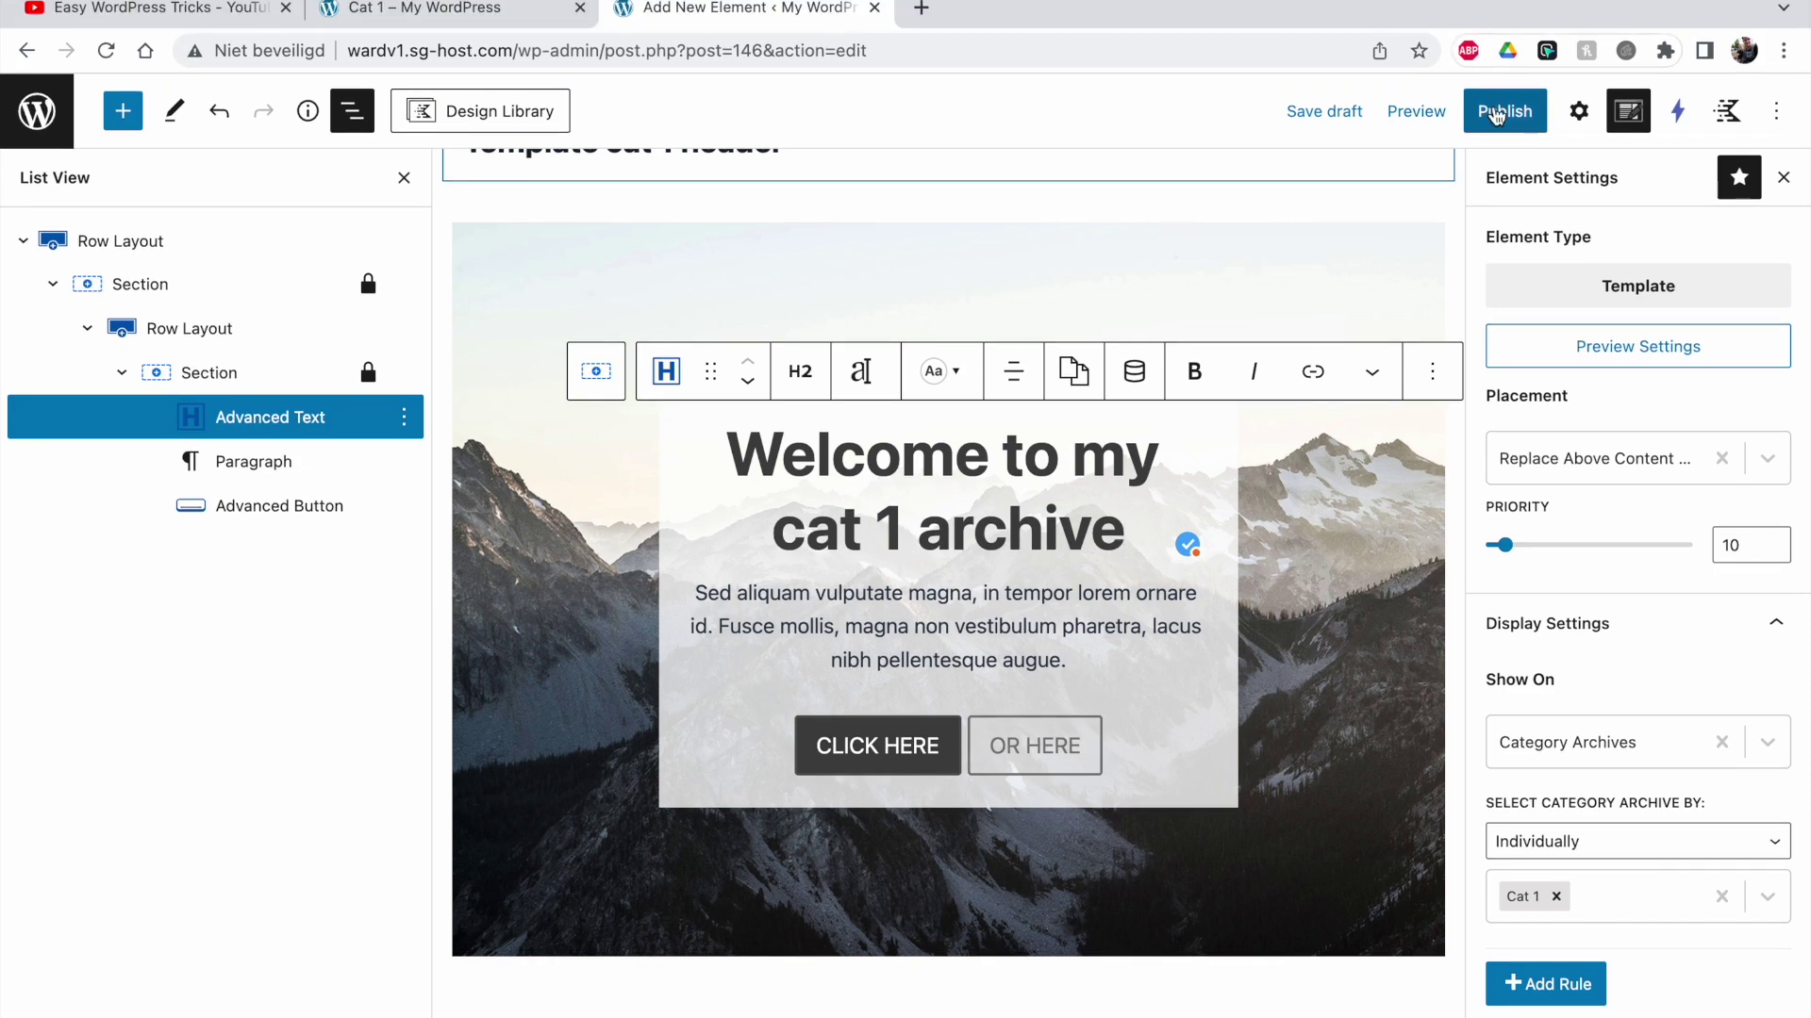
{"action": "left_click", "coordinate": [1499, 84]}
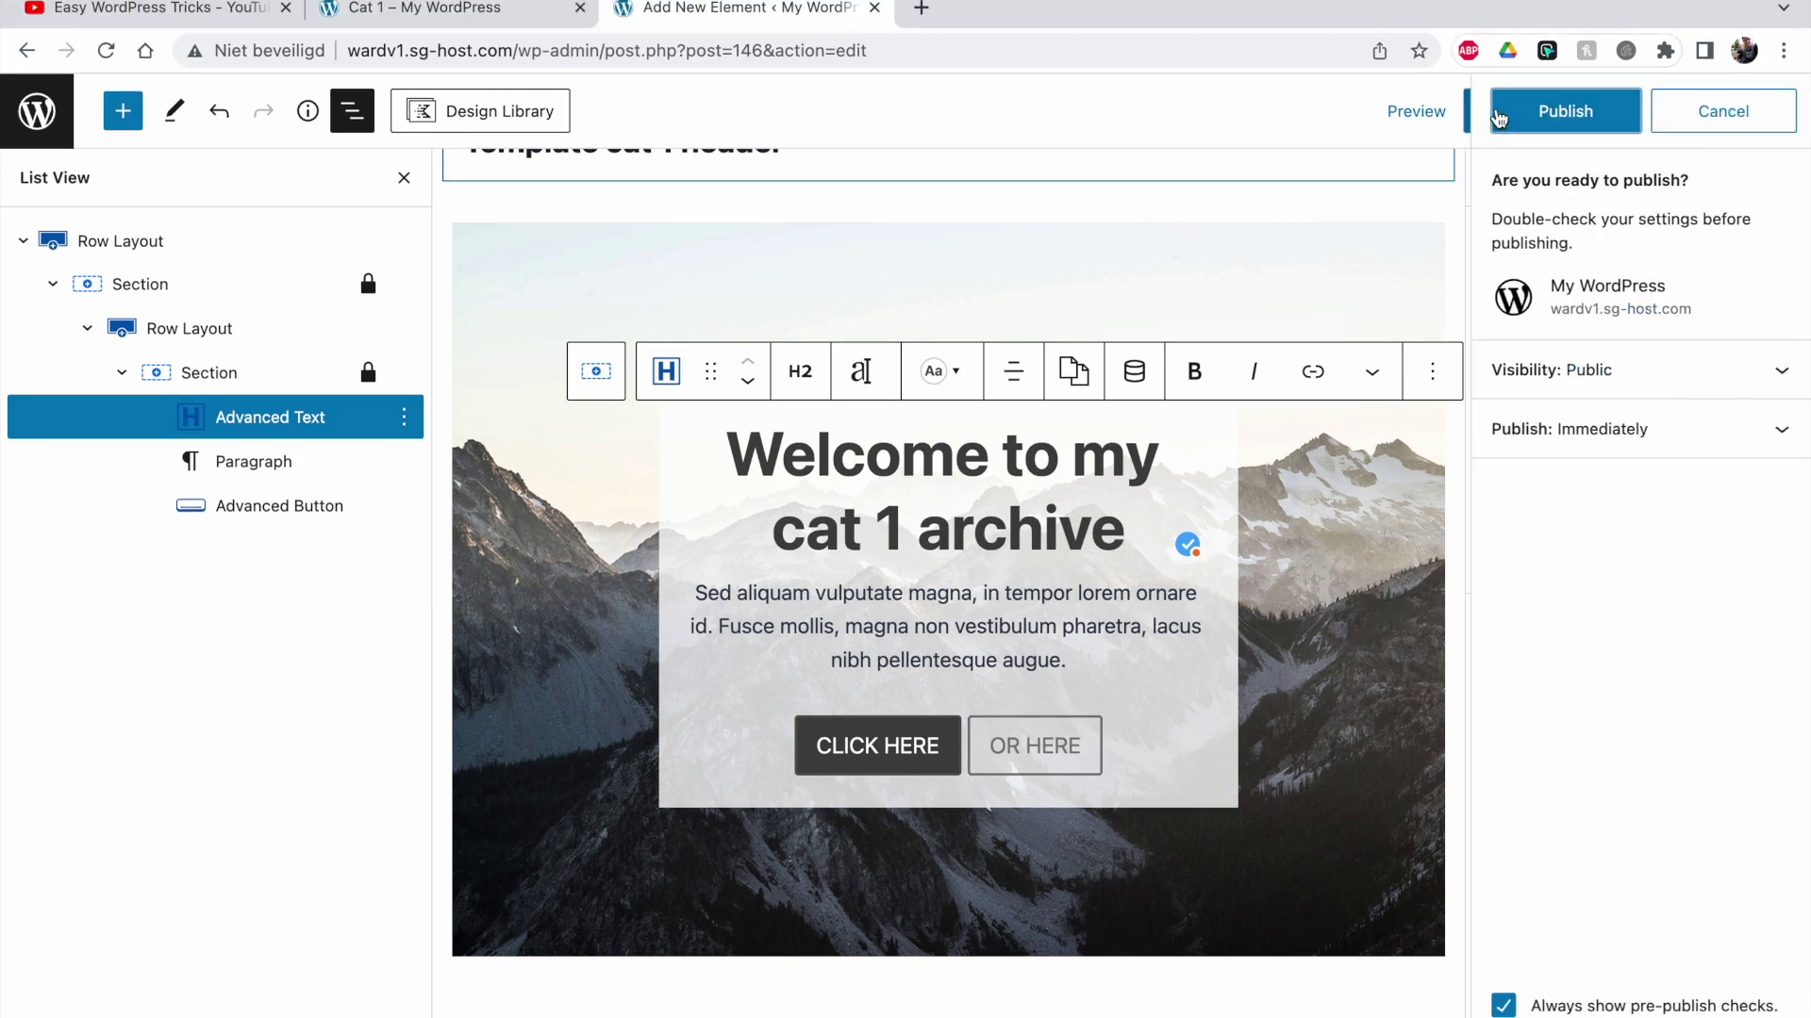
{"action": "left_click", "coordinate": [1499, 117]}
Step: Reload the Cat 1 archive to confirm the mountain hero appears, then return to the editor
{"action": "left_click", "coordinate": [504, 17]}
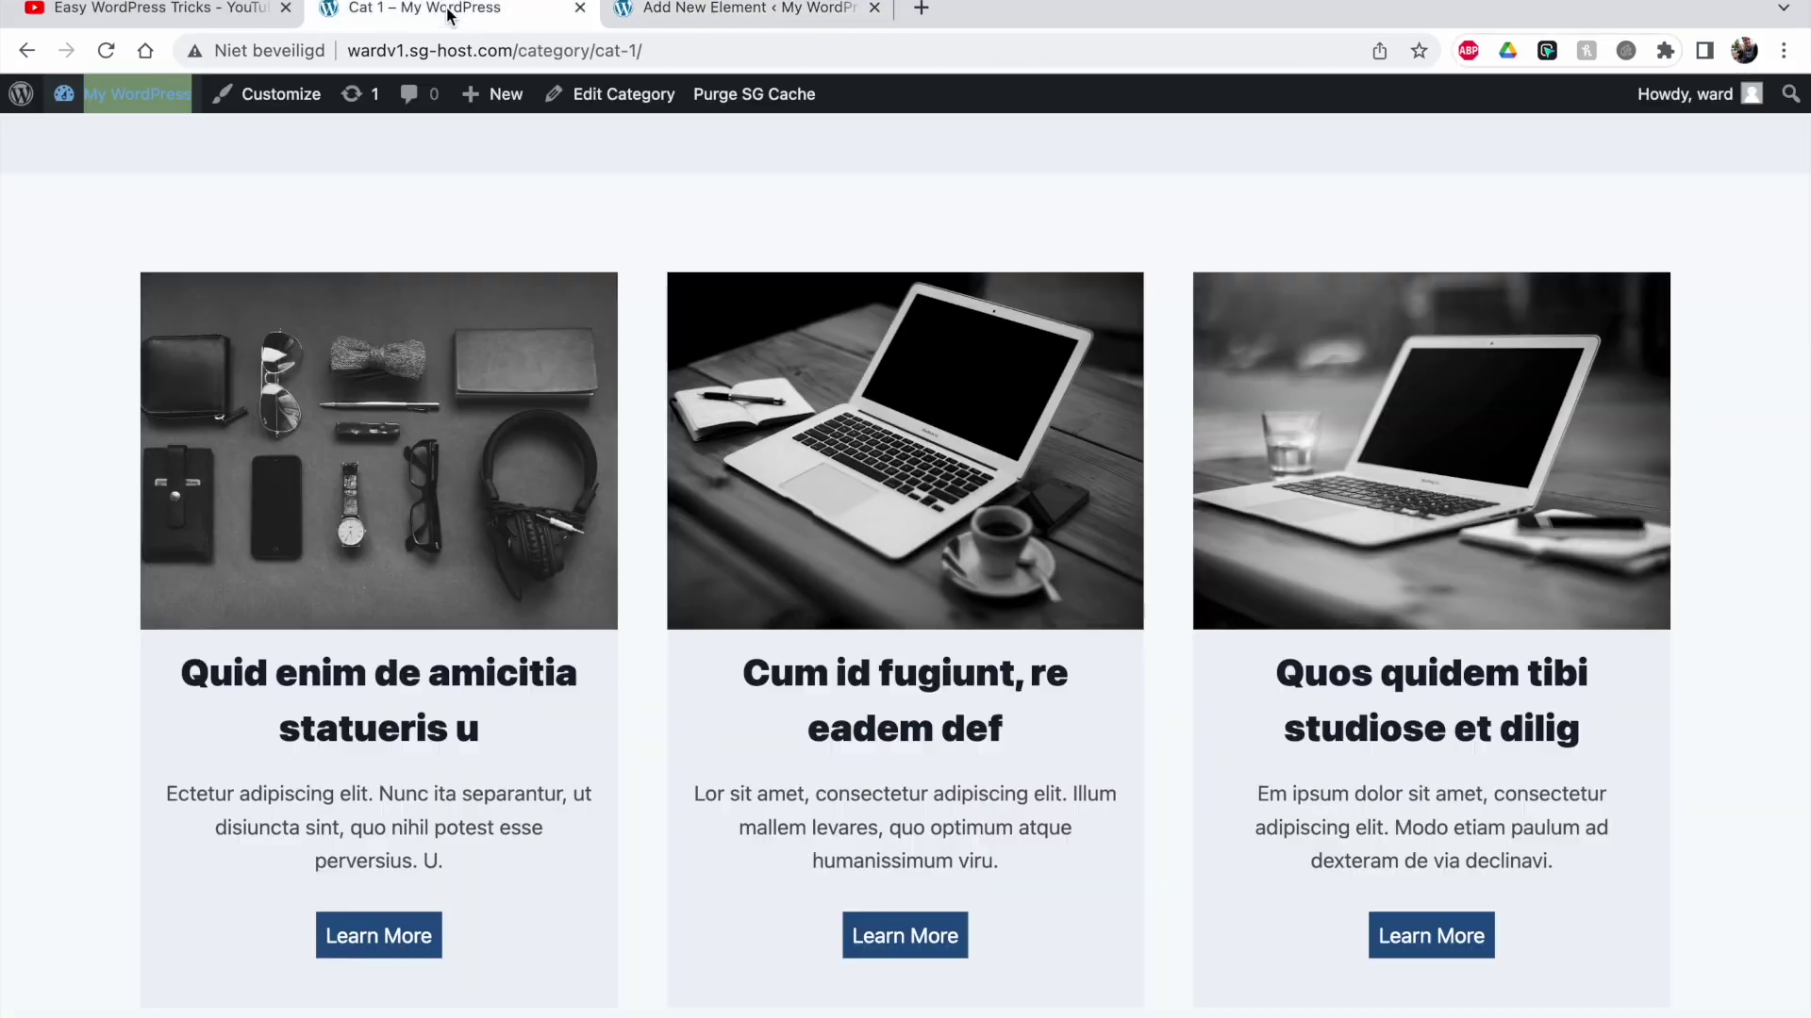
{"action": "left_click", "coordinate": [108, 53]}
{"action": "scroll", "coordinate": [60, 500], "scroll_direction": "up", "scroll_amount": 3}
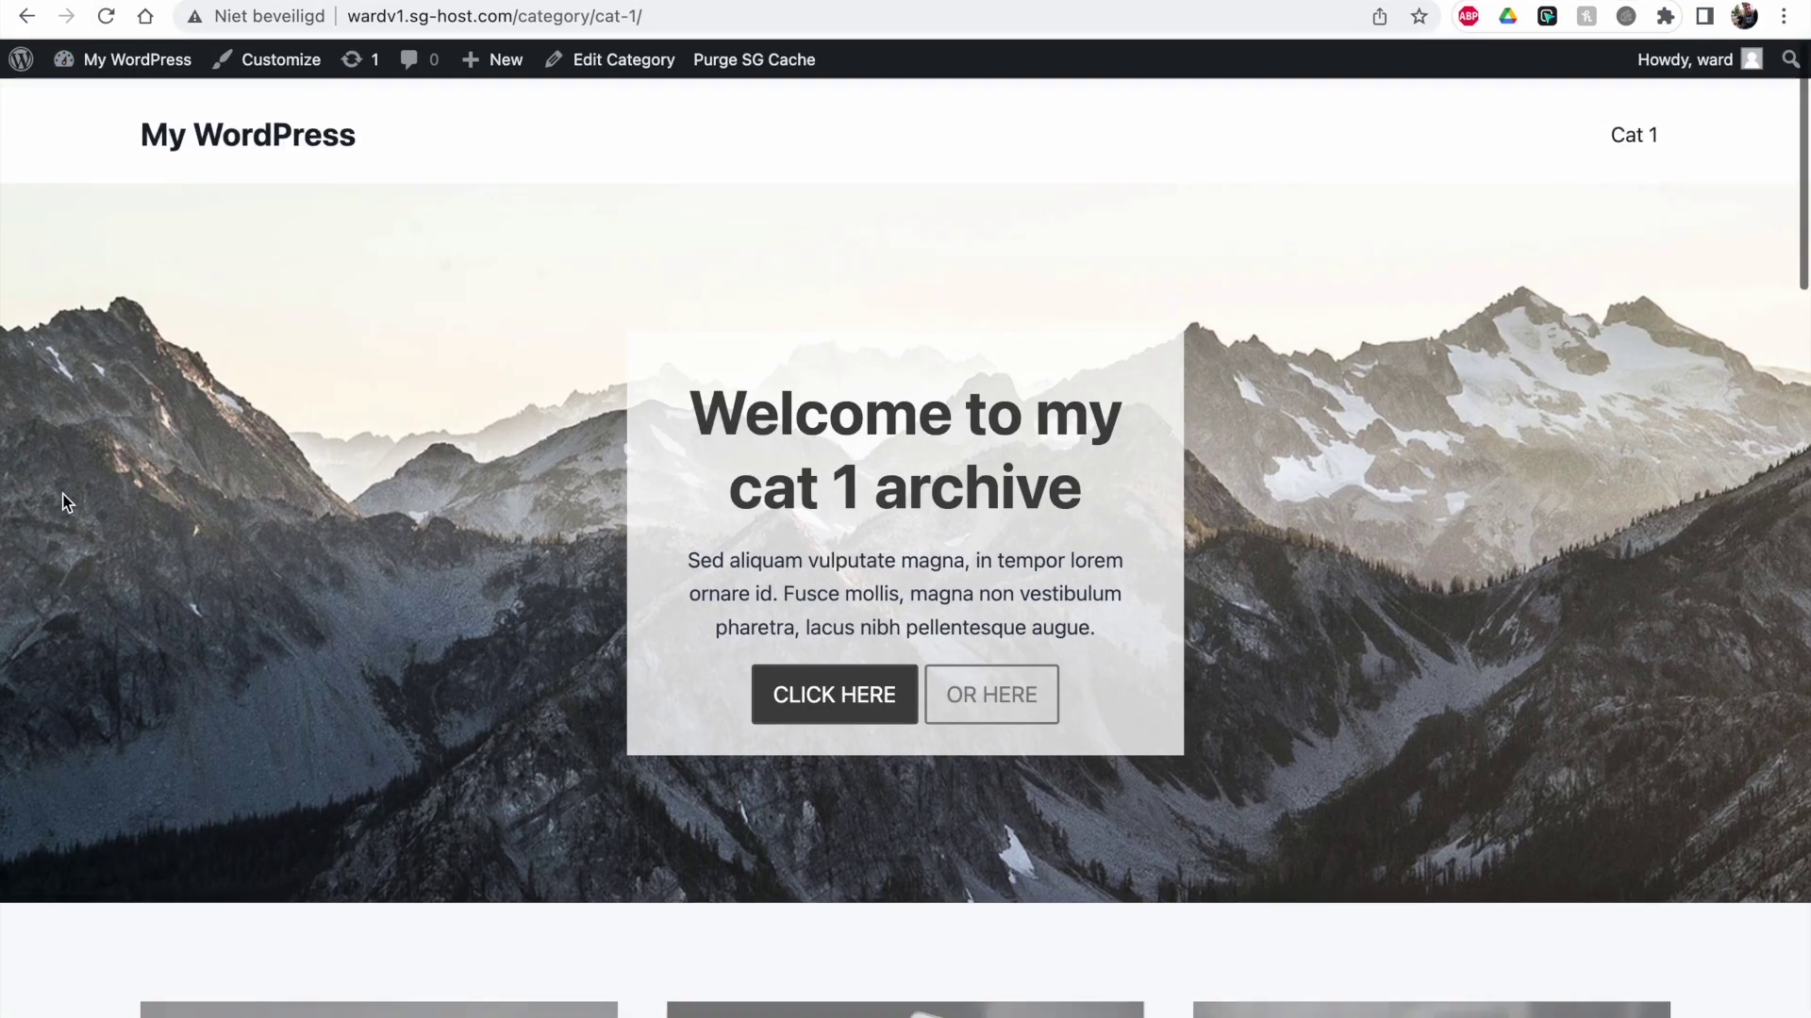
{"action": "scroll", "coordinate": [906, 648], "scroll_direction": "down", "scroll_amount": 7}
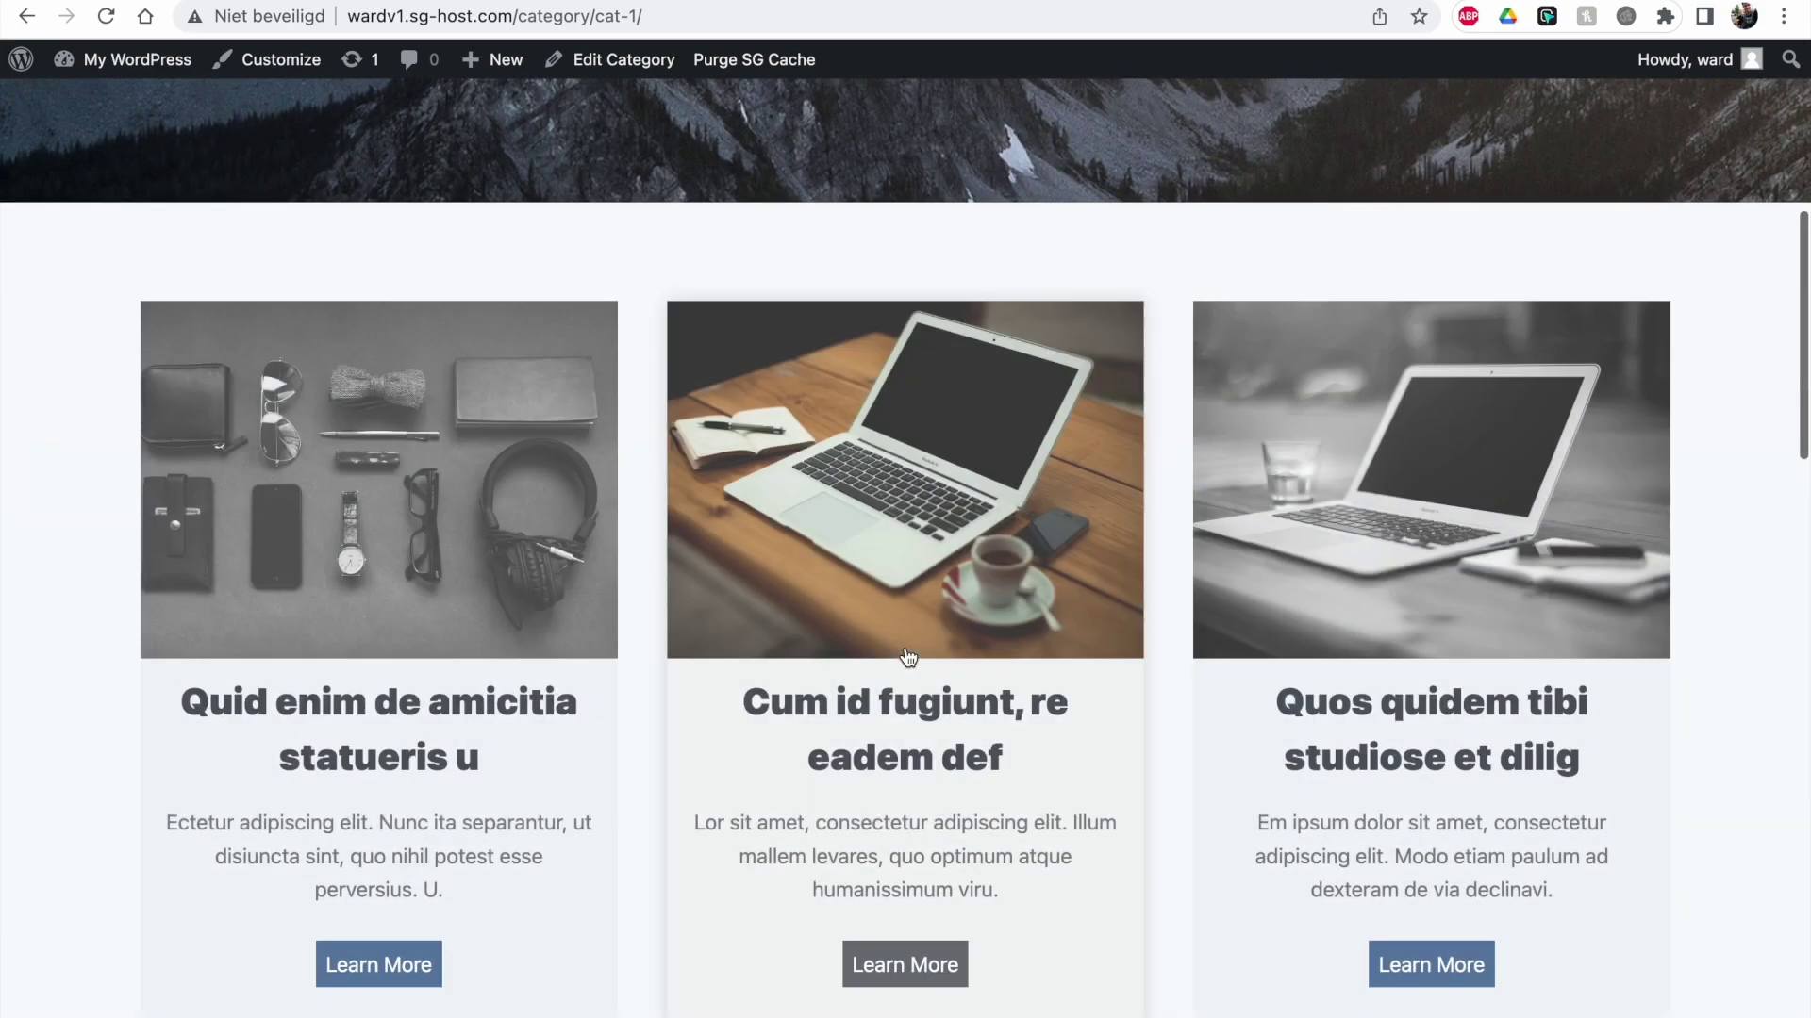
{"action": "scroll", "coordinate": [874, 263], "scroll_direction": "up", "scroll_amount": 7}
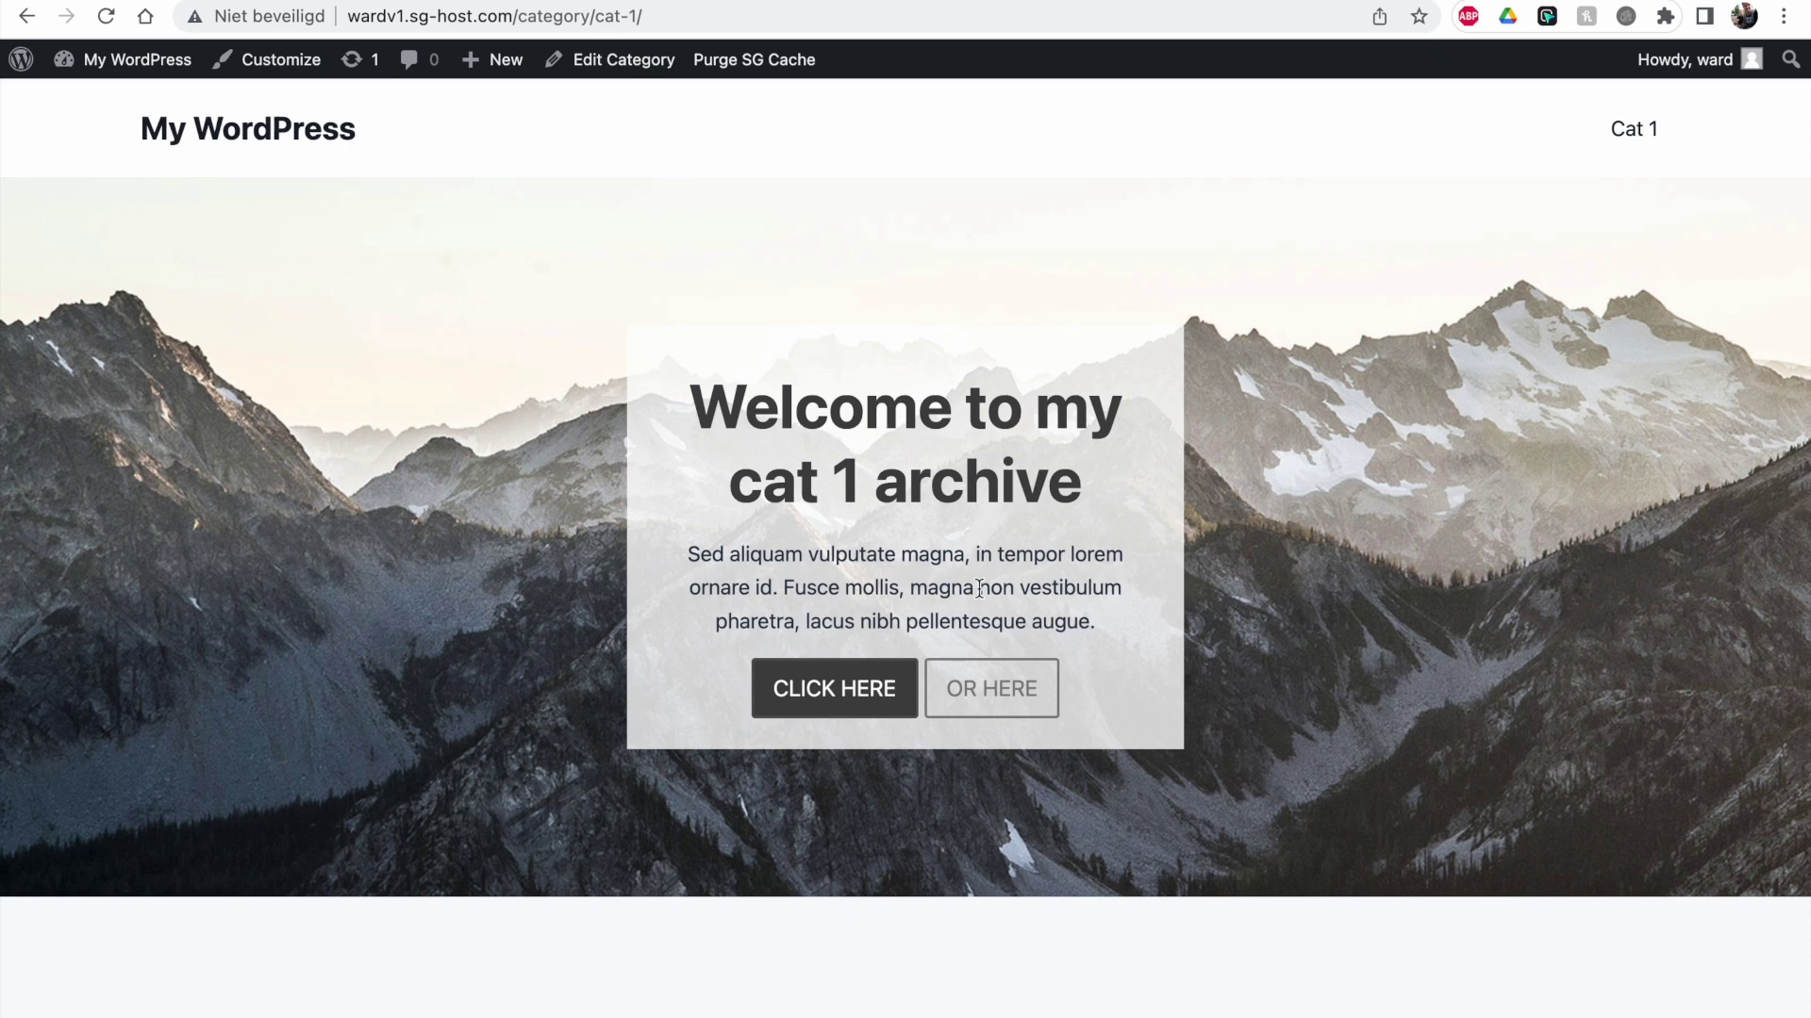
{"action": "key", "text": "super+w"}
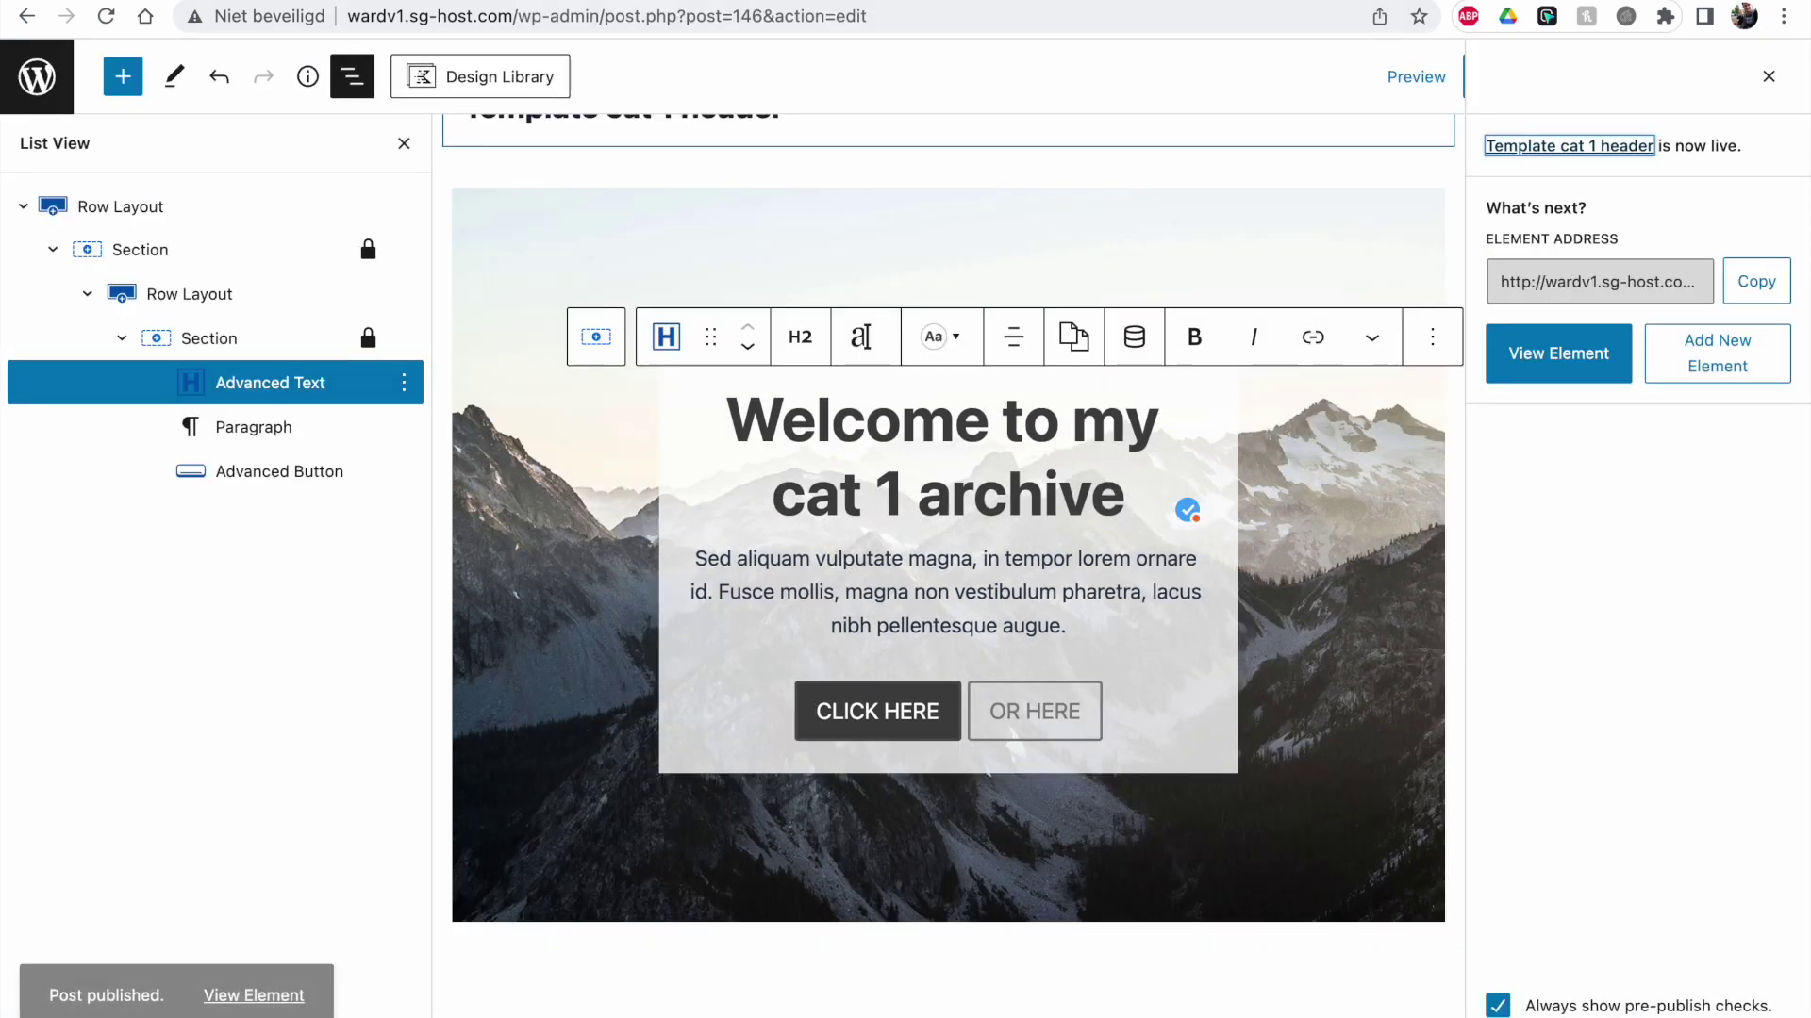
{"action": "left_click", "coordinate": [1768, 76]}
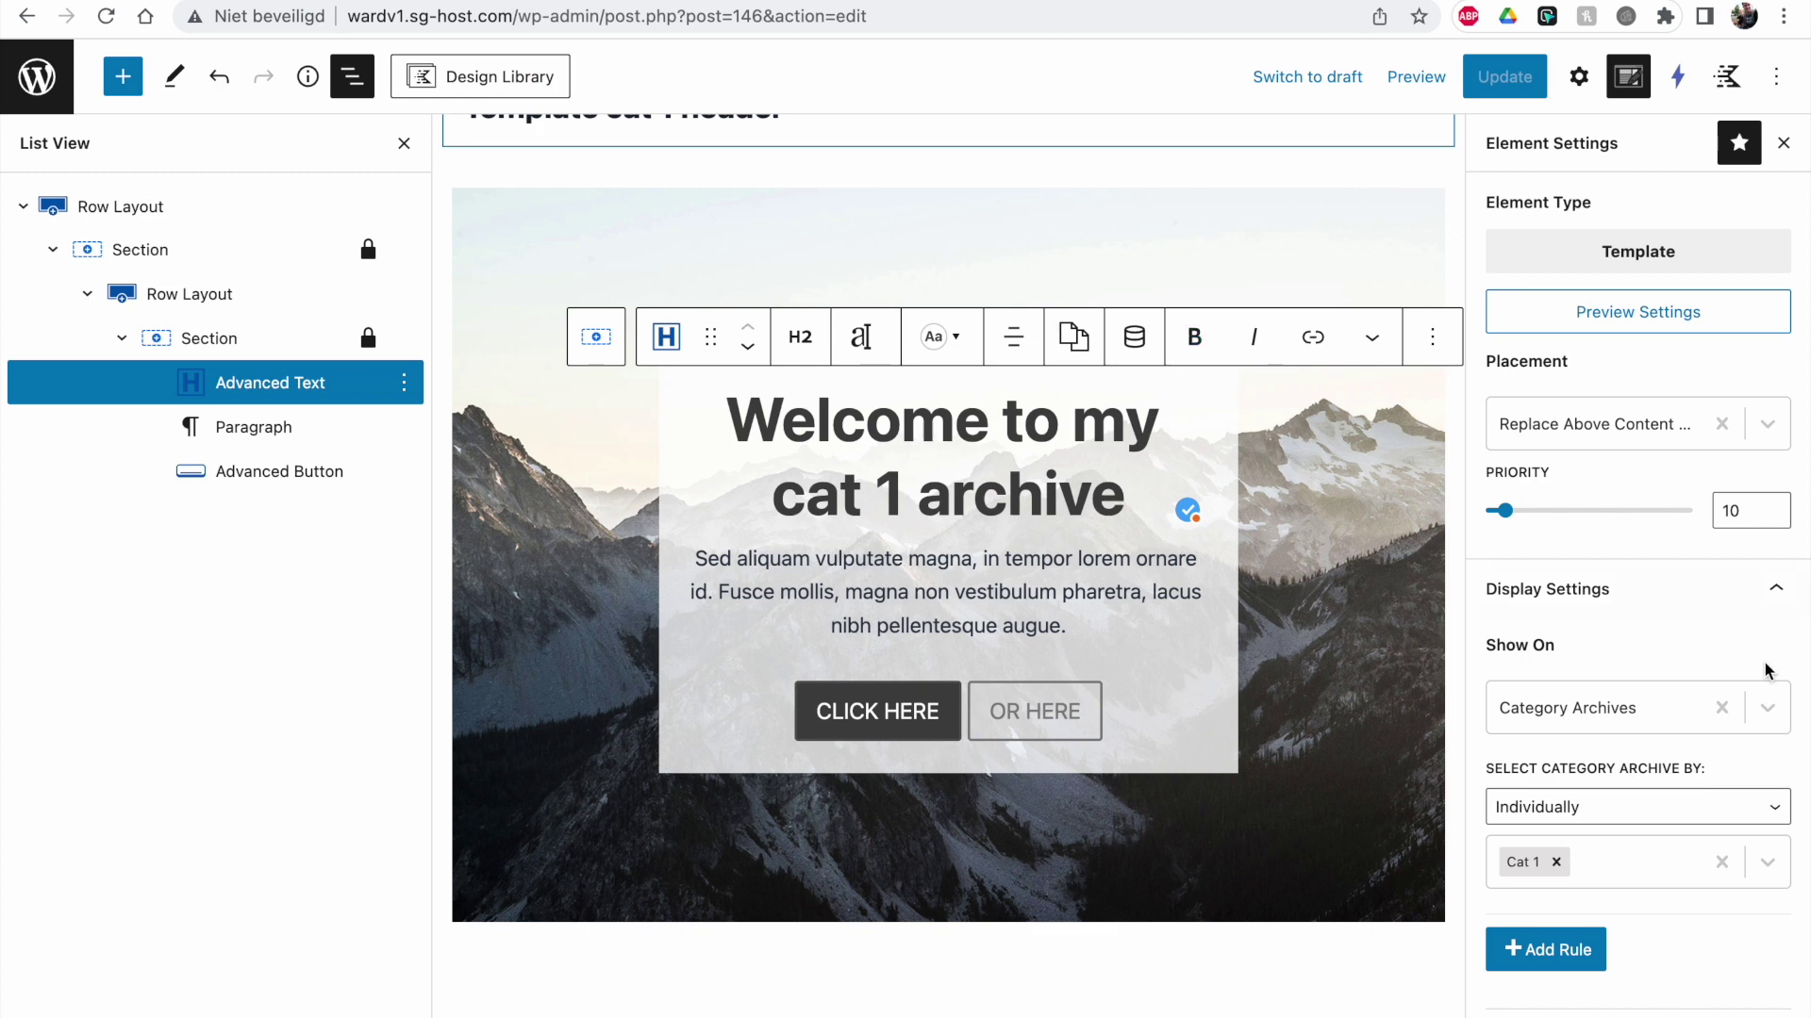
Step: Add Cat 2 alongside Cat 1 in the category archive rules and update the element
{"action": "scroll", "coordinate": [1760, 672], "scroll_direction": "down", "scroll_amount": 1}
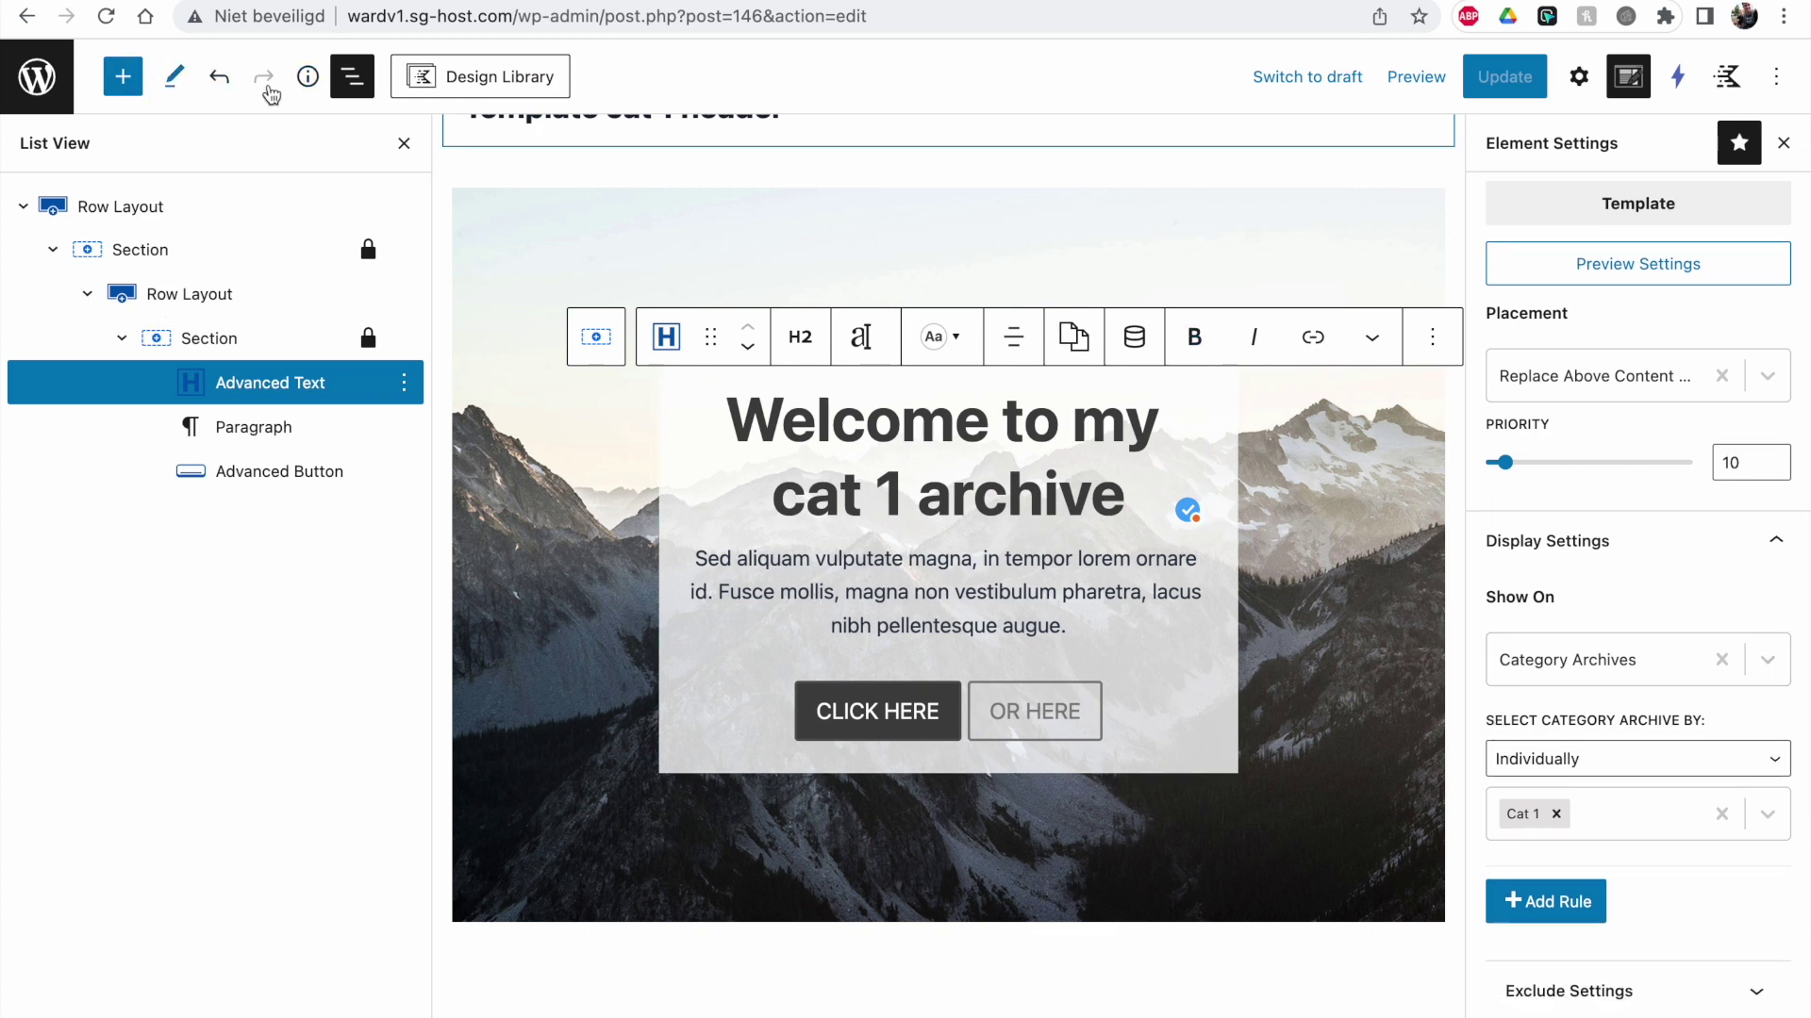
{"action": "left_click", "coordinate": [352, 75]}
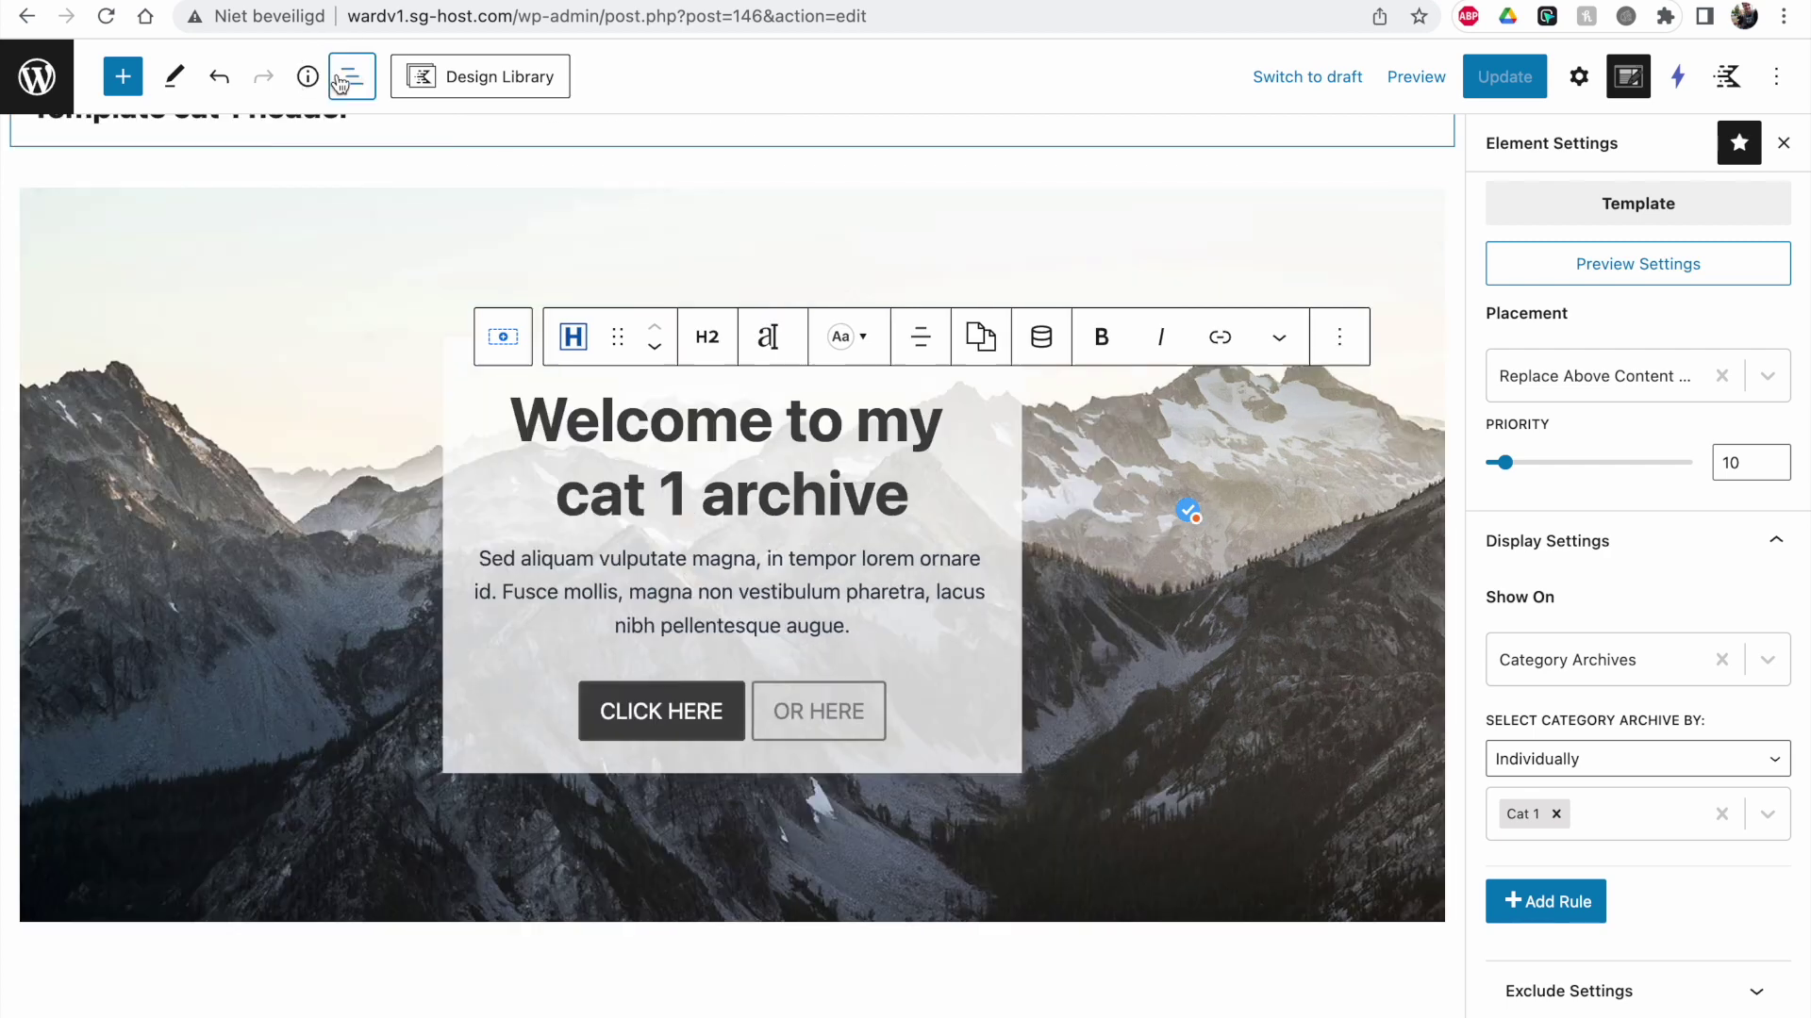
{"action": "left_click", "coordinate": [1616, 811]}
{"action": "left_click", "coordinate": [1609, 880]}
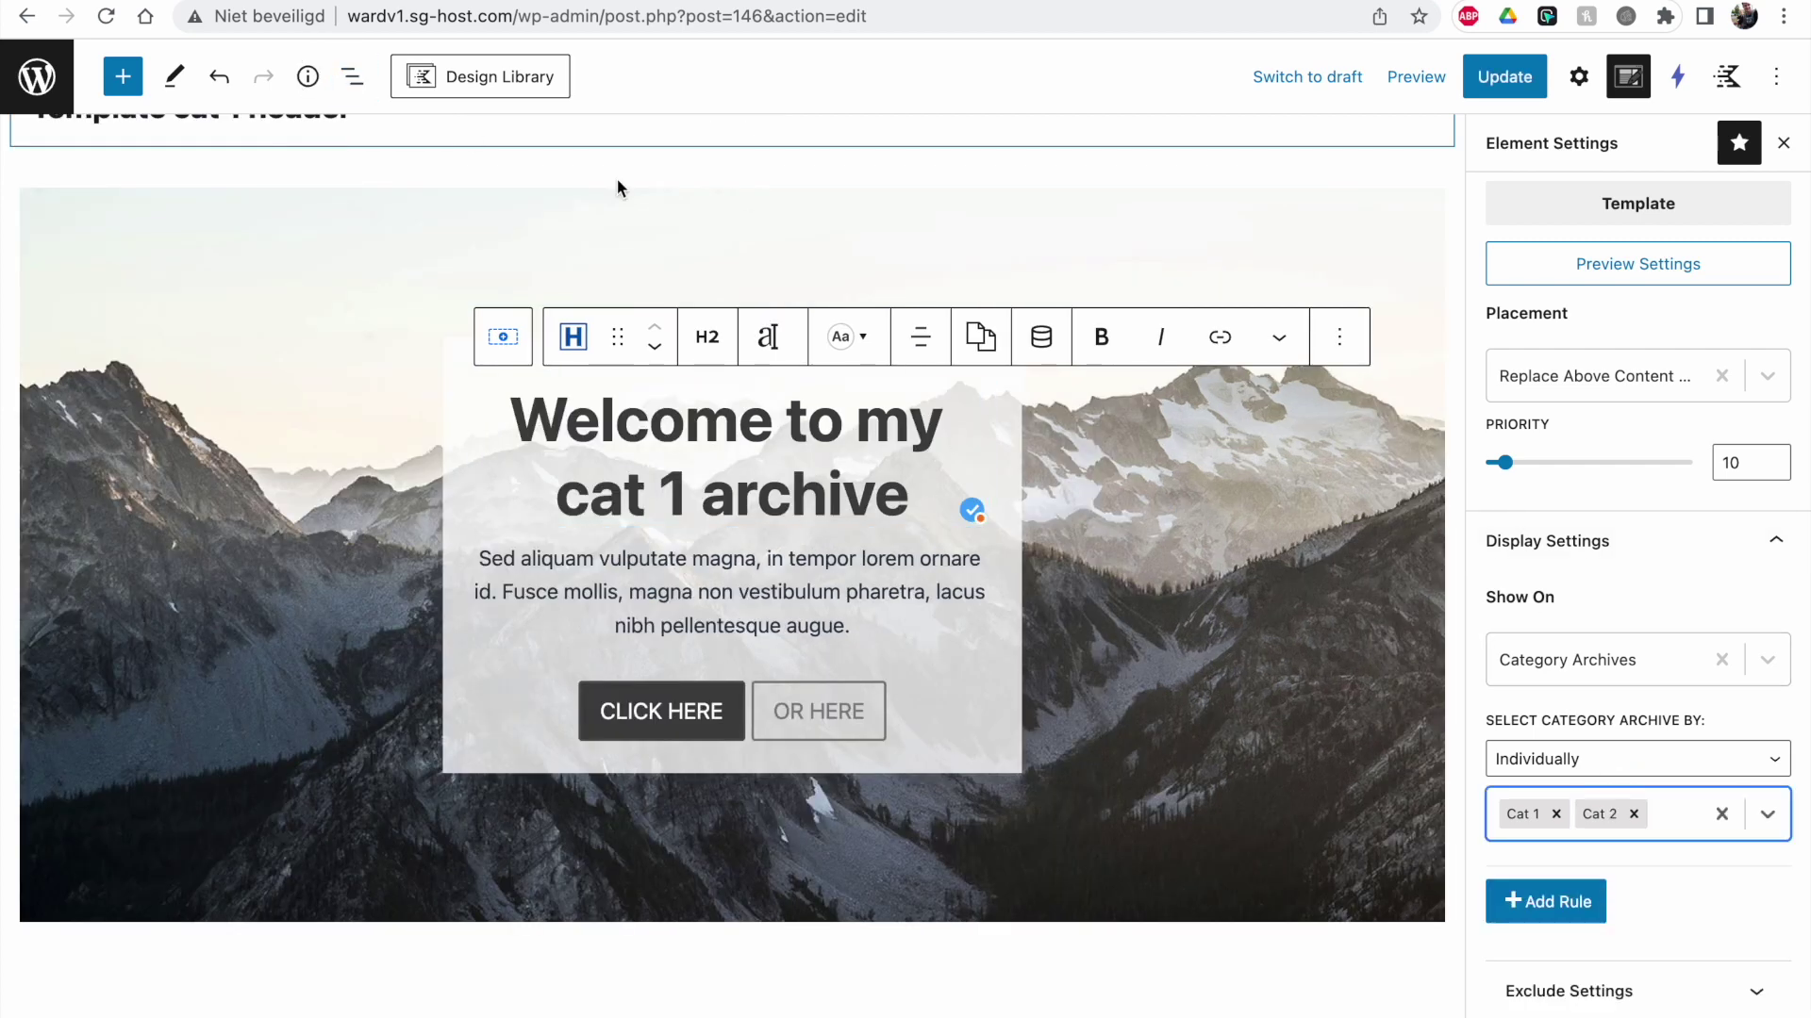
{"action": "scroll", "coordinate": [430, 315], "scroll_direction": "up", "scroll_amount": 1}
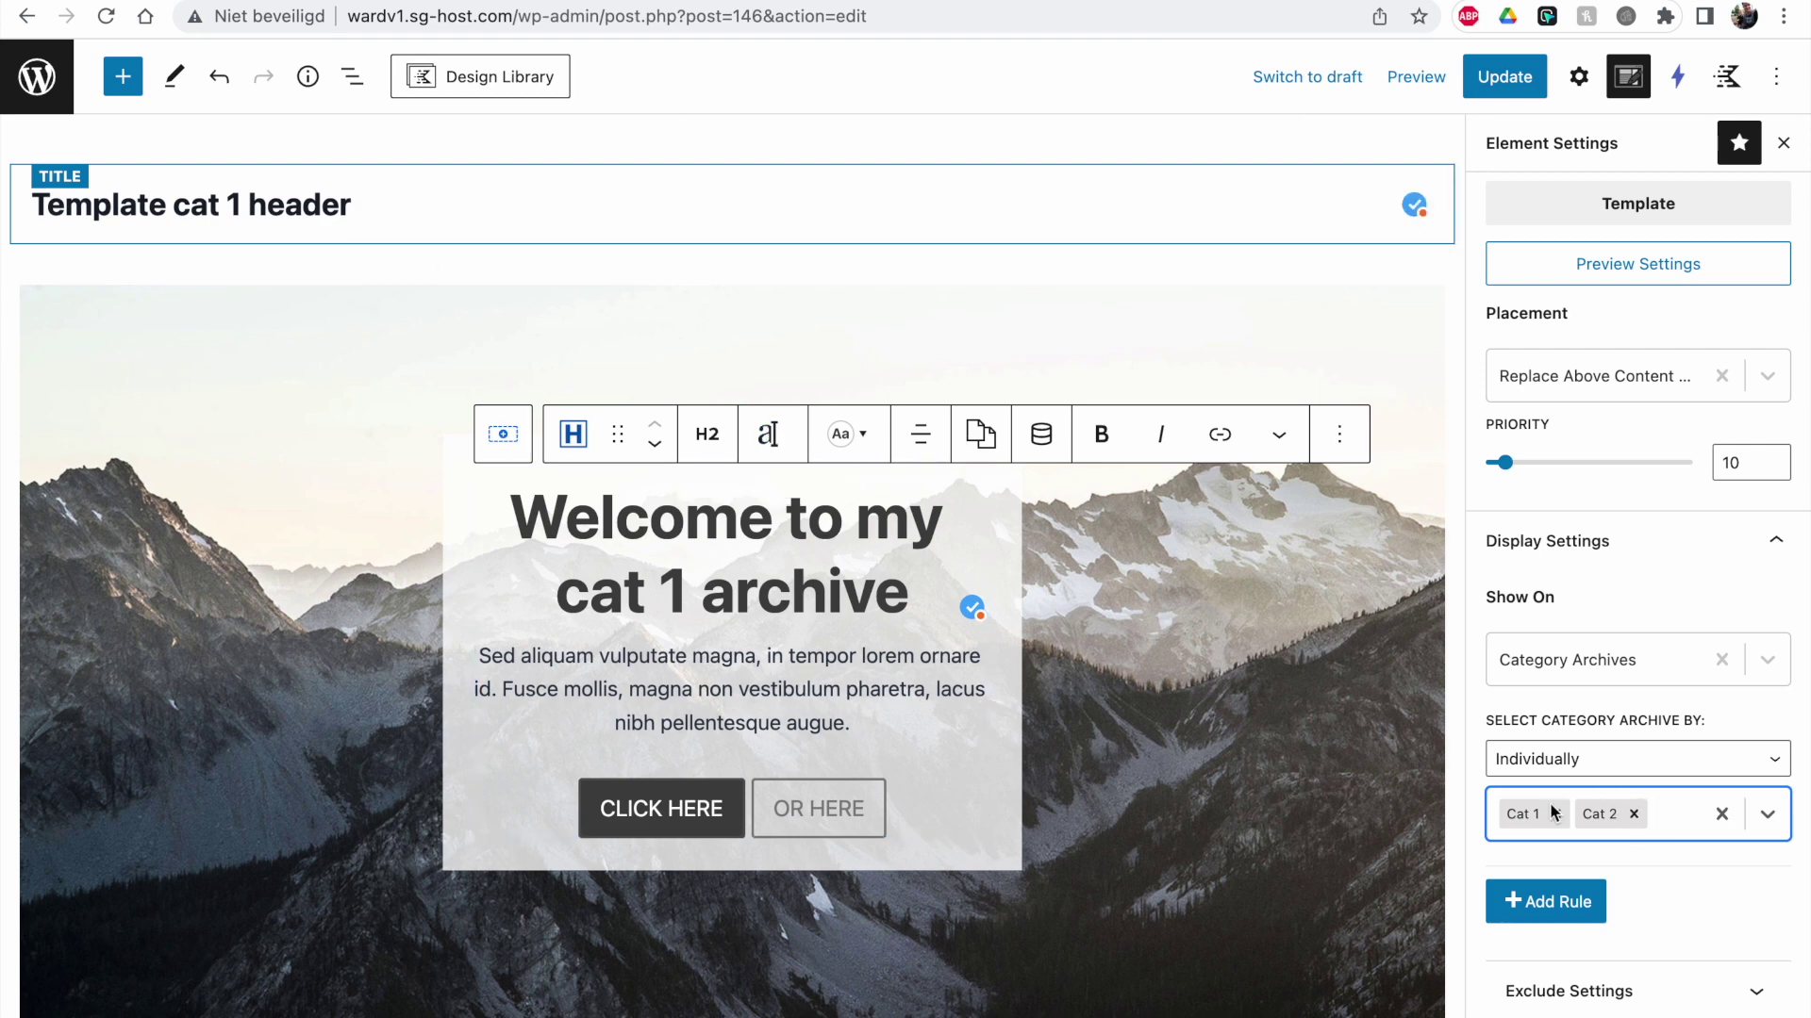
{"action": "scroll", "coordinate": [1527, 452], "scroll_direction": "up", "scroll_amount": 1}
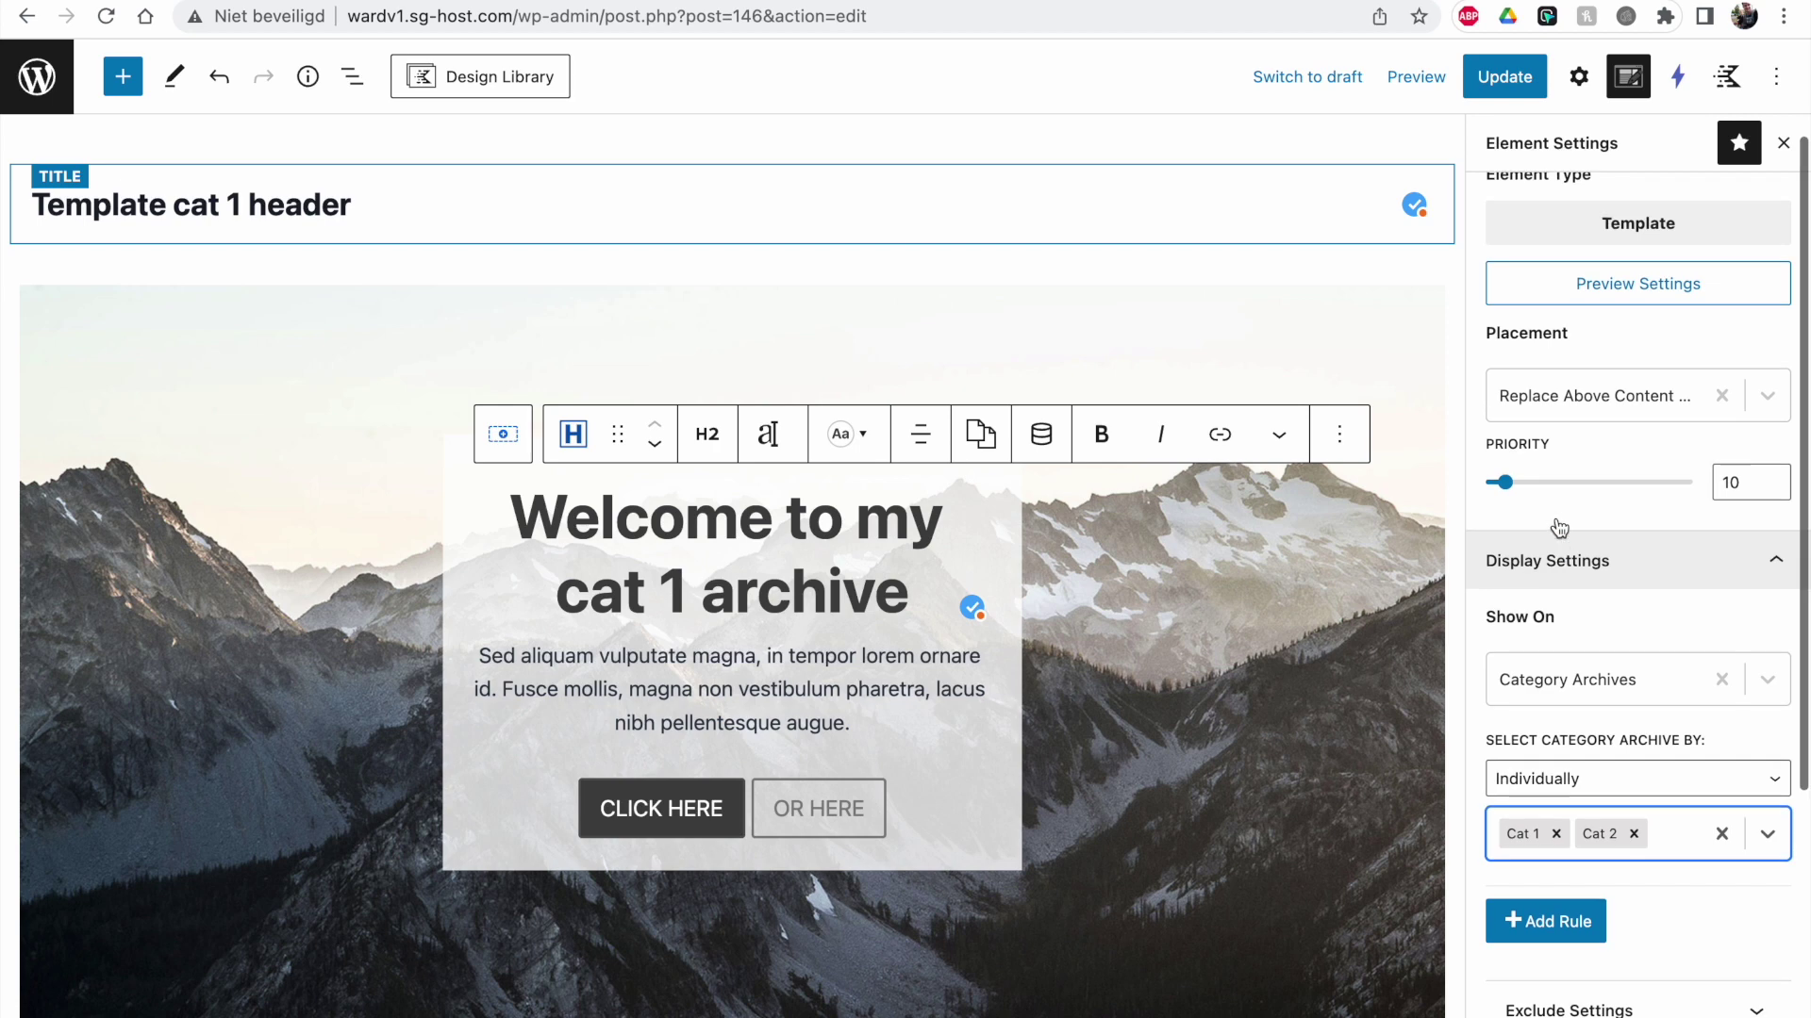
{"action": "left_click", "coordinate": [1608, 396]}
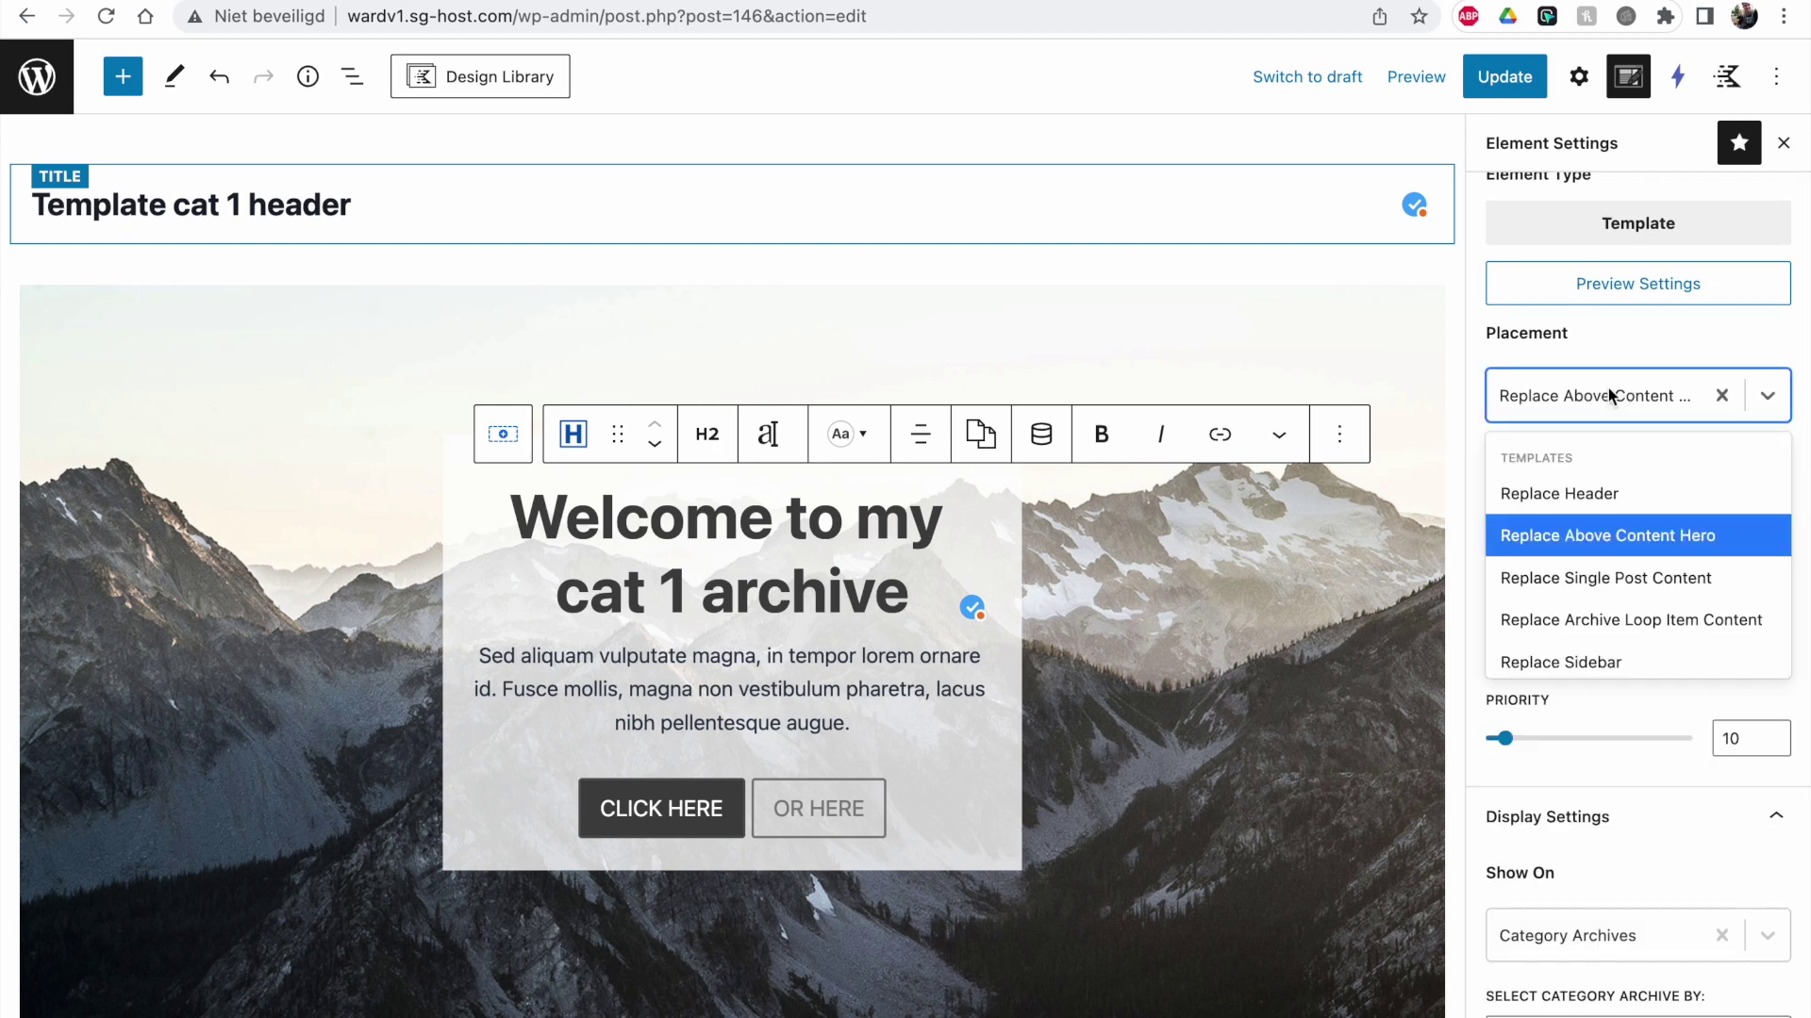
{"action": "left_click", "coordinate": [1609, 395]}
{"action": "left_click", "coordinate": [1503, 76]}
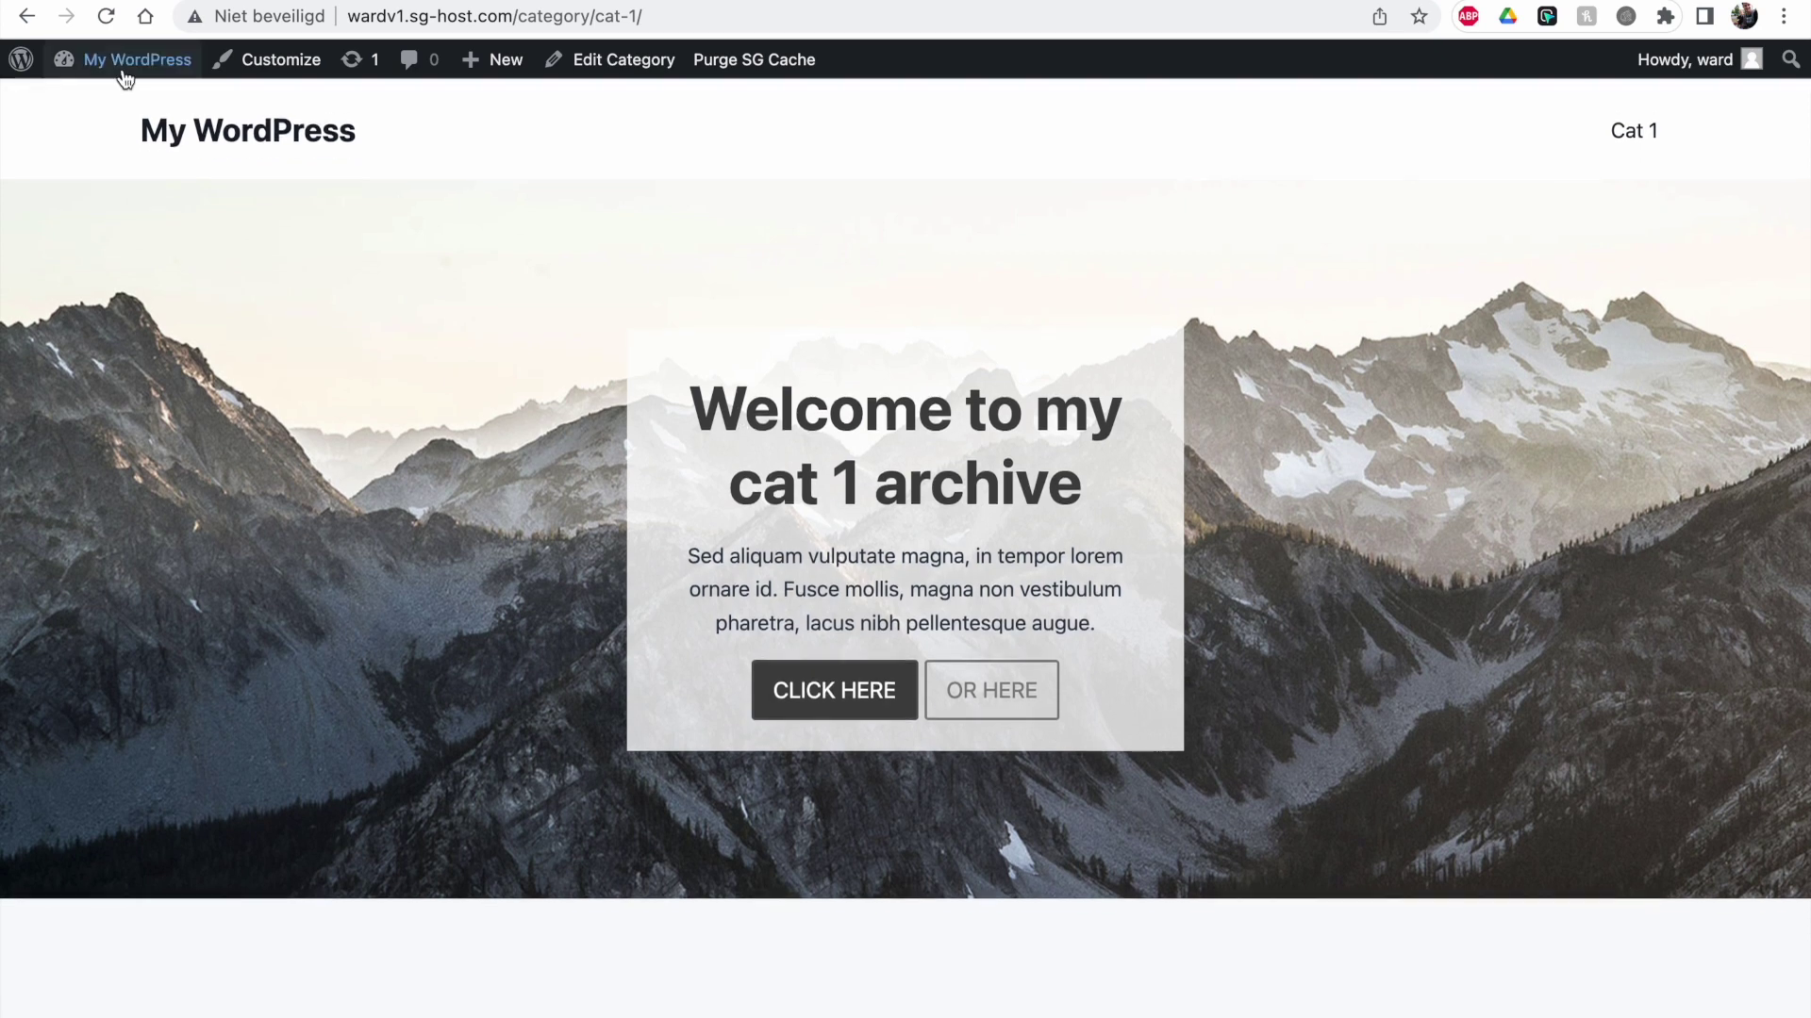
Step: Reload the site and browse the home page's post pages 3 and 2
{"action": "left_click", "coordinate": [105, 16]}
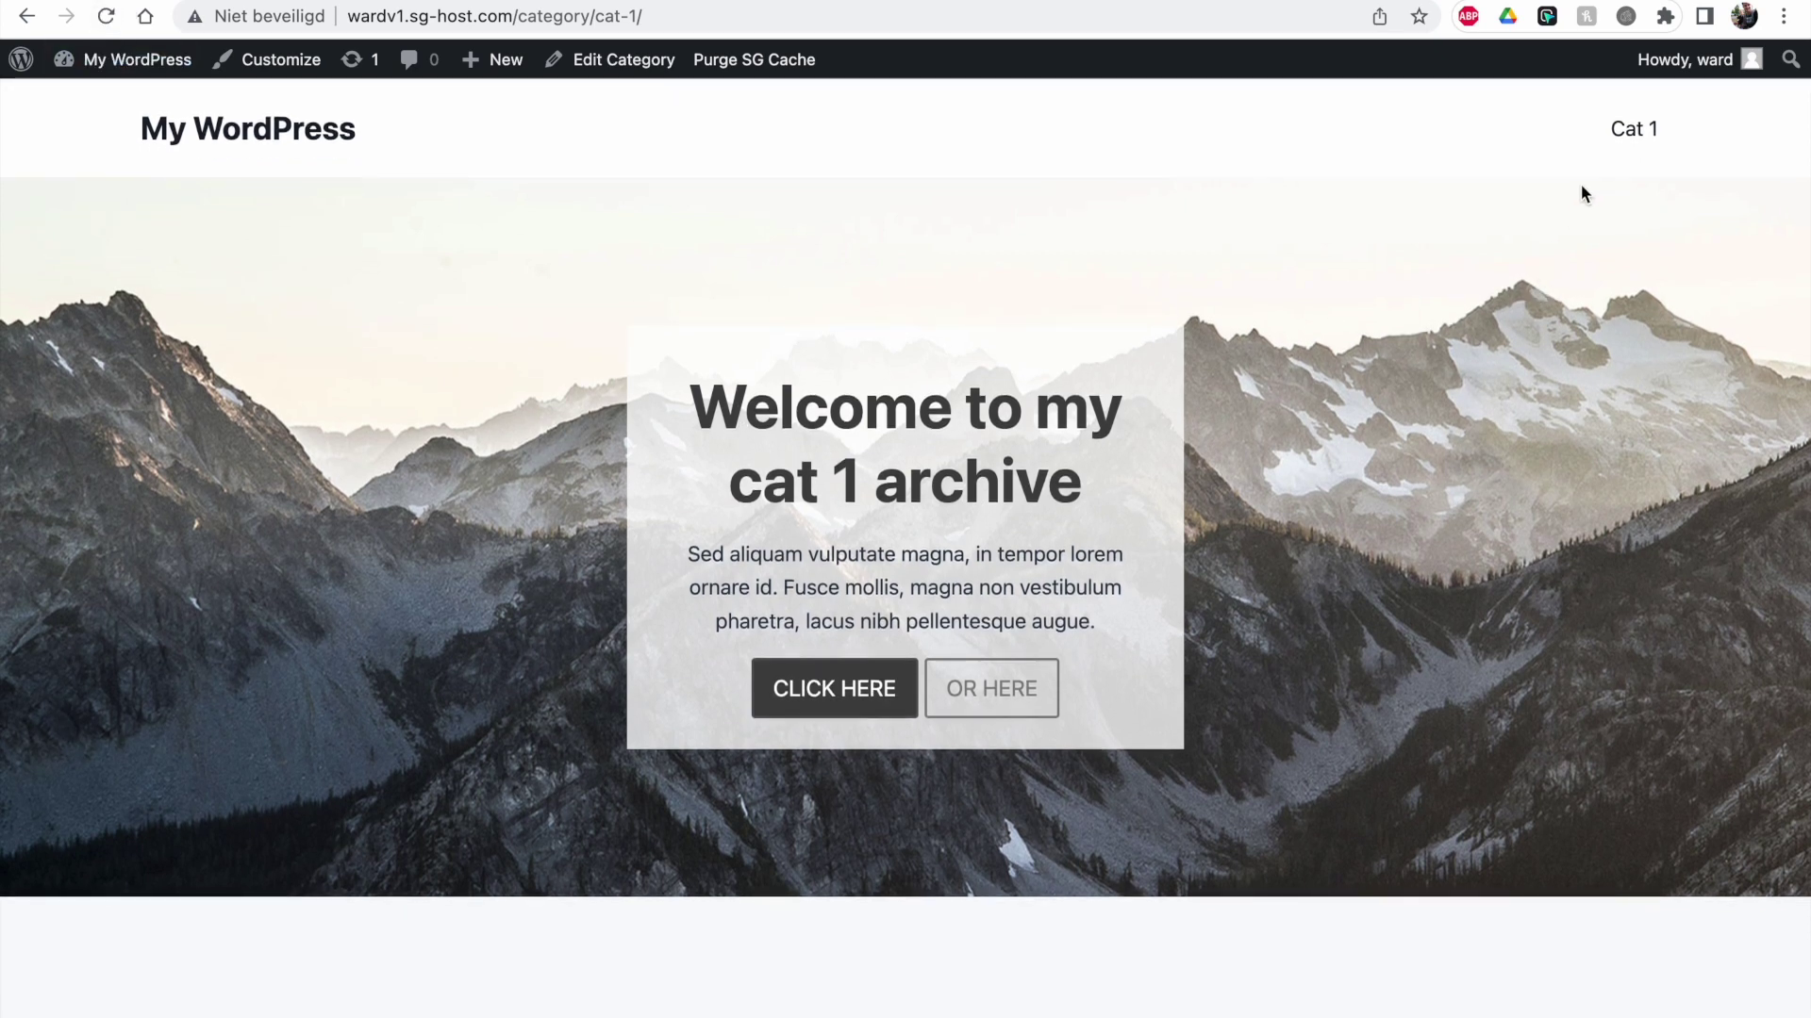
{"action": "left_click", "coordinate": [310, 132]}
{"action": "scroll", "coordinate": [906, 325], "scroll_direction": "down", "scroll_amount": 10}
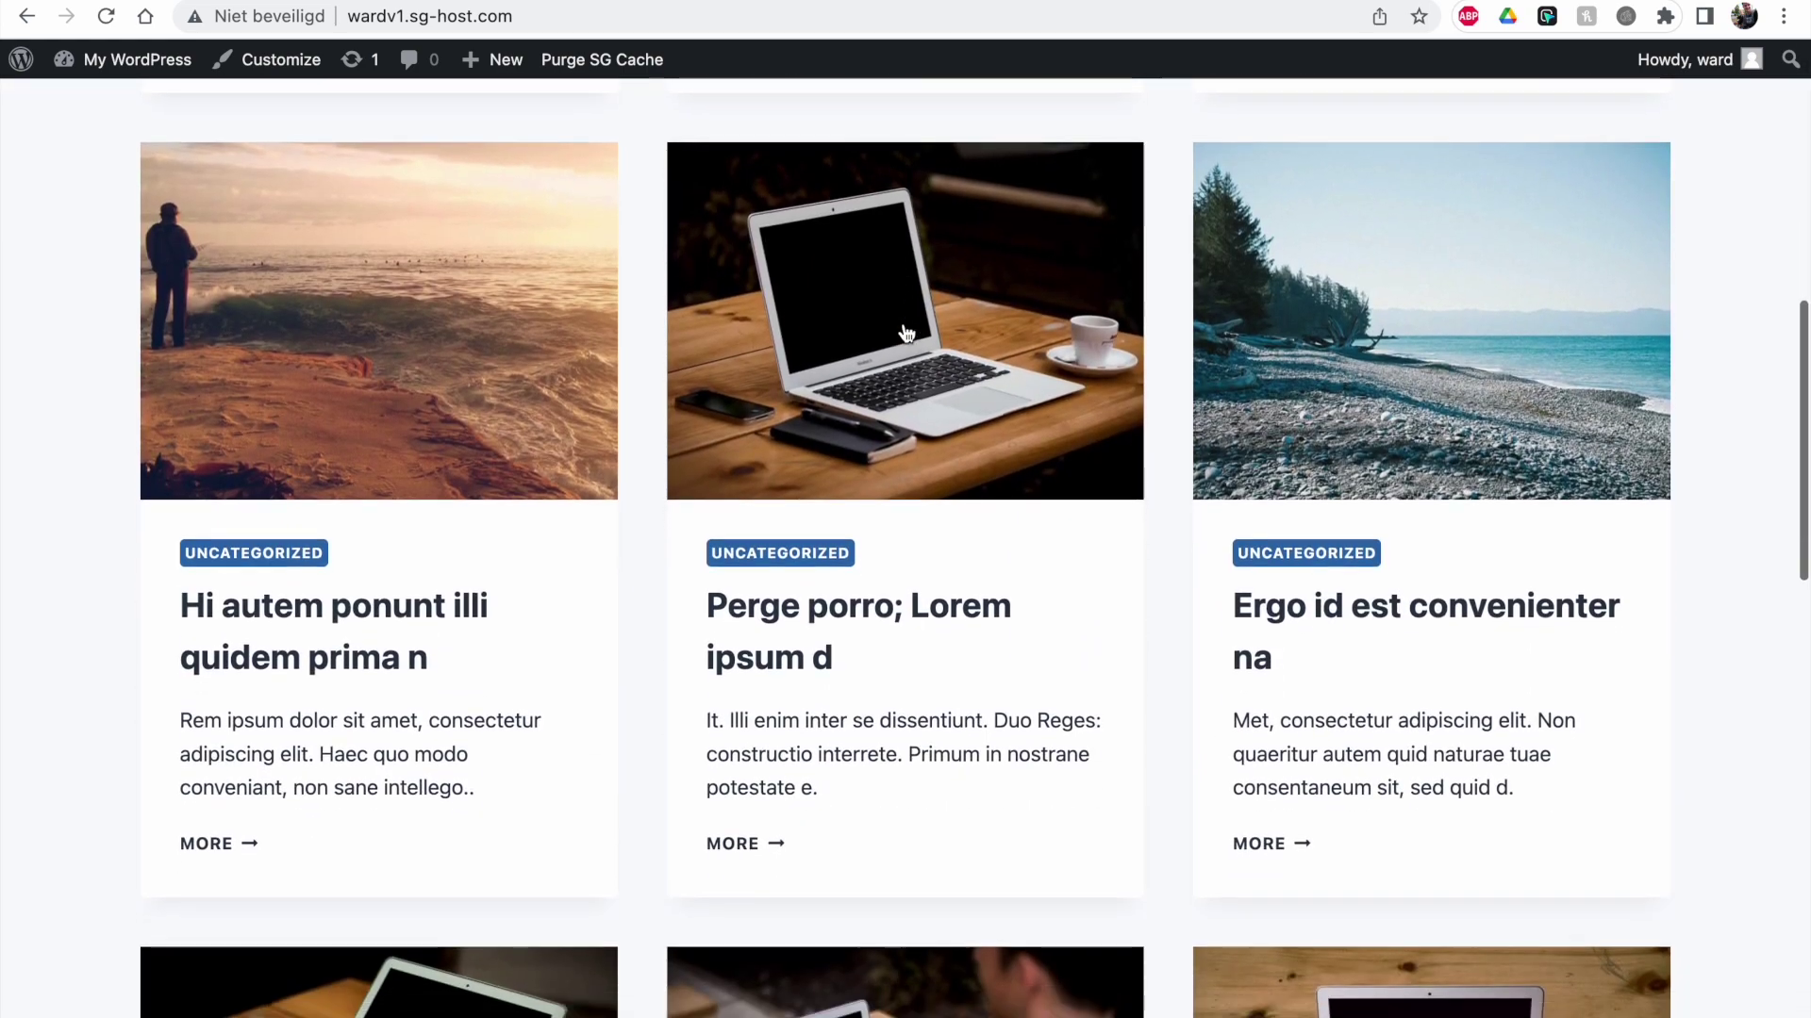
{"action": "scroll", "coordinate": [906, 332], "scroll_direction": "down", "scroll_amount": 10}
{"action": "left_click", "coordinate": [300, 962]}
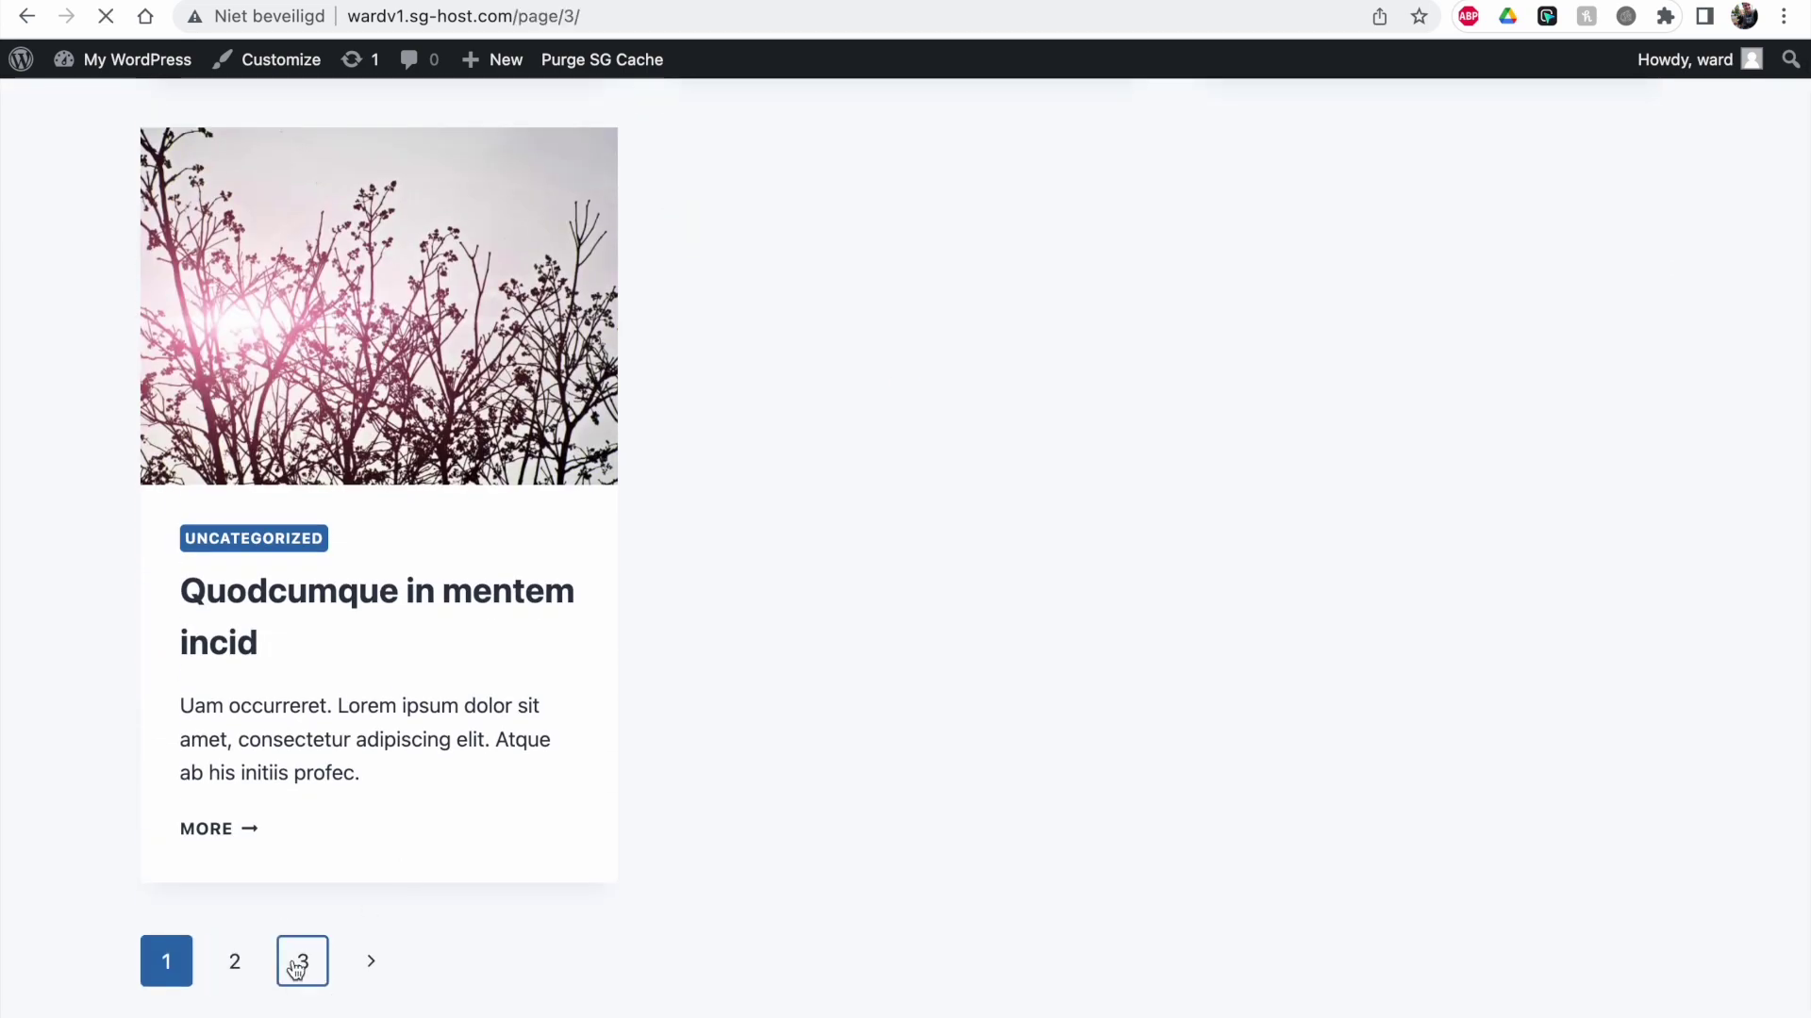
{"action": "left_click", "coordinate": [300, 667]}
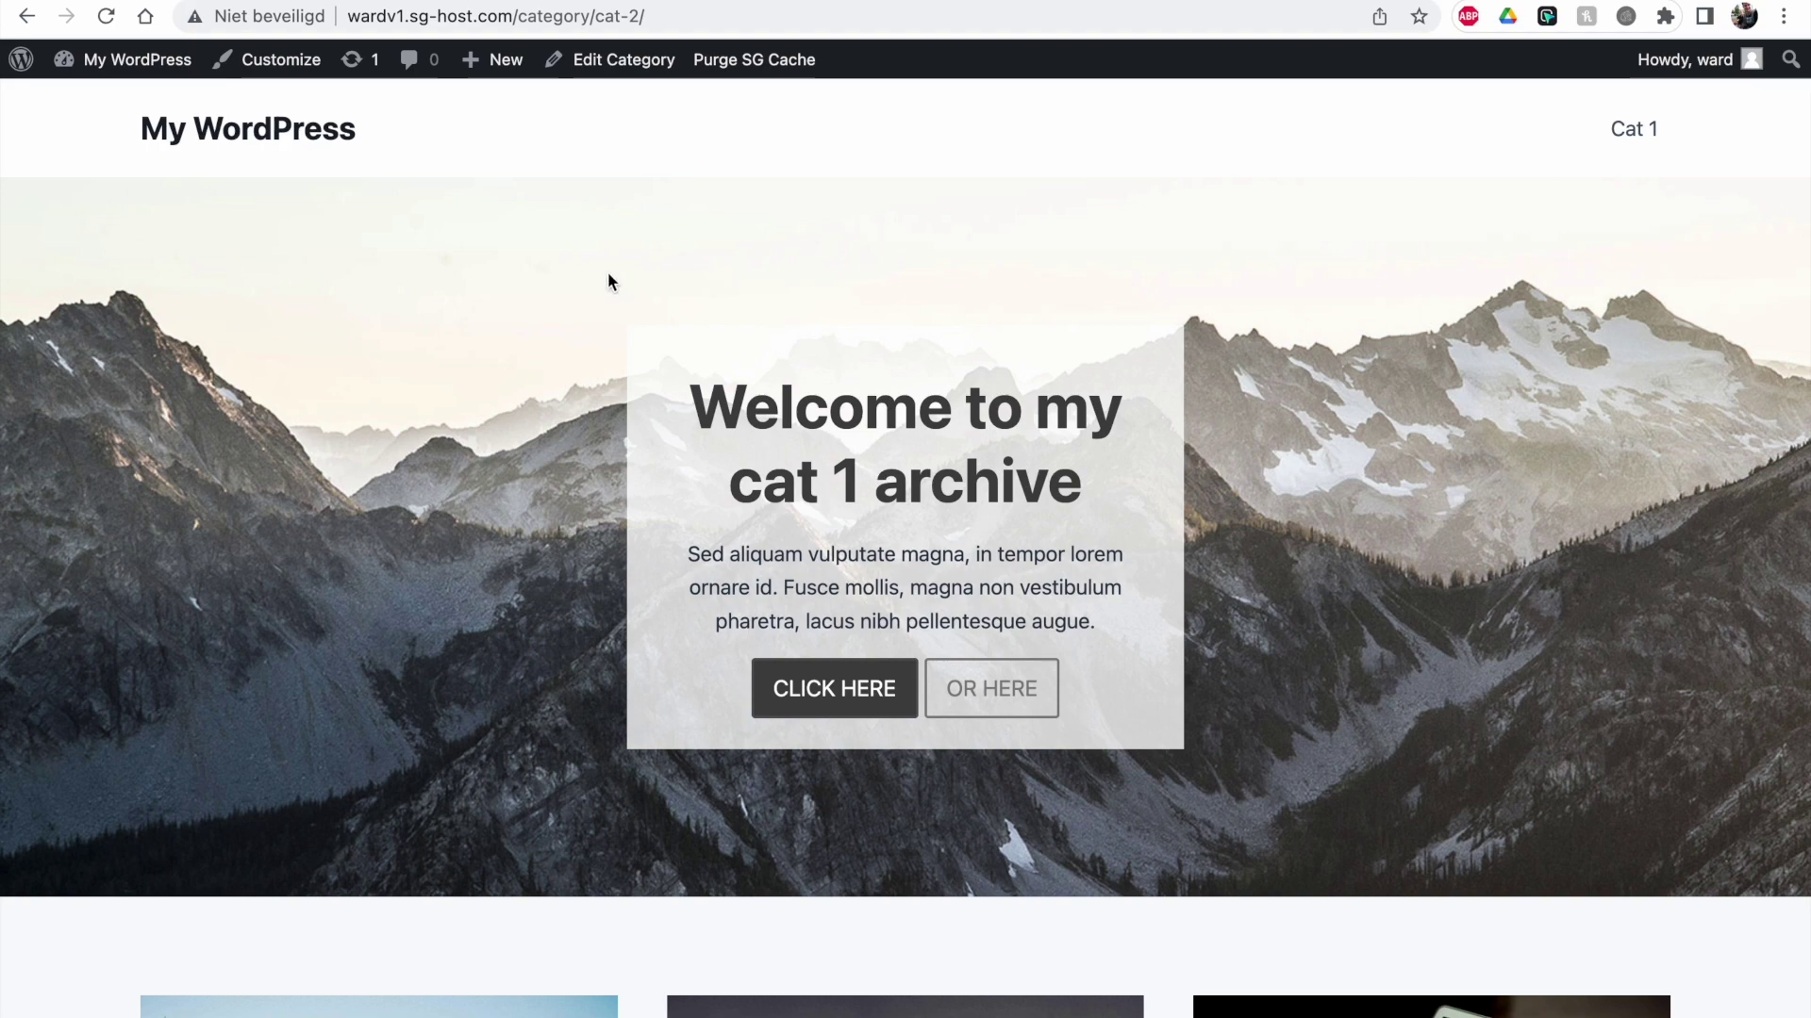
{"action": "scroll", "coordinate": [608, 280], "scroll_direction": "down", "scroll_amount": 10}
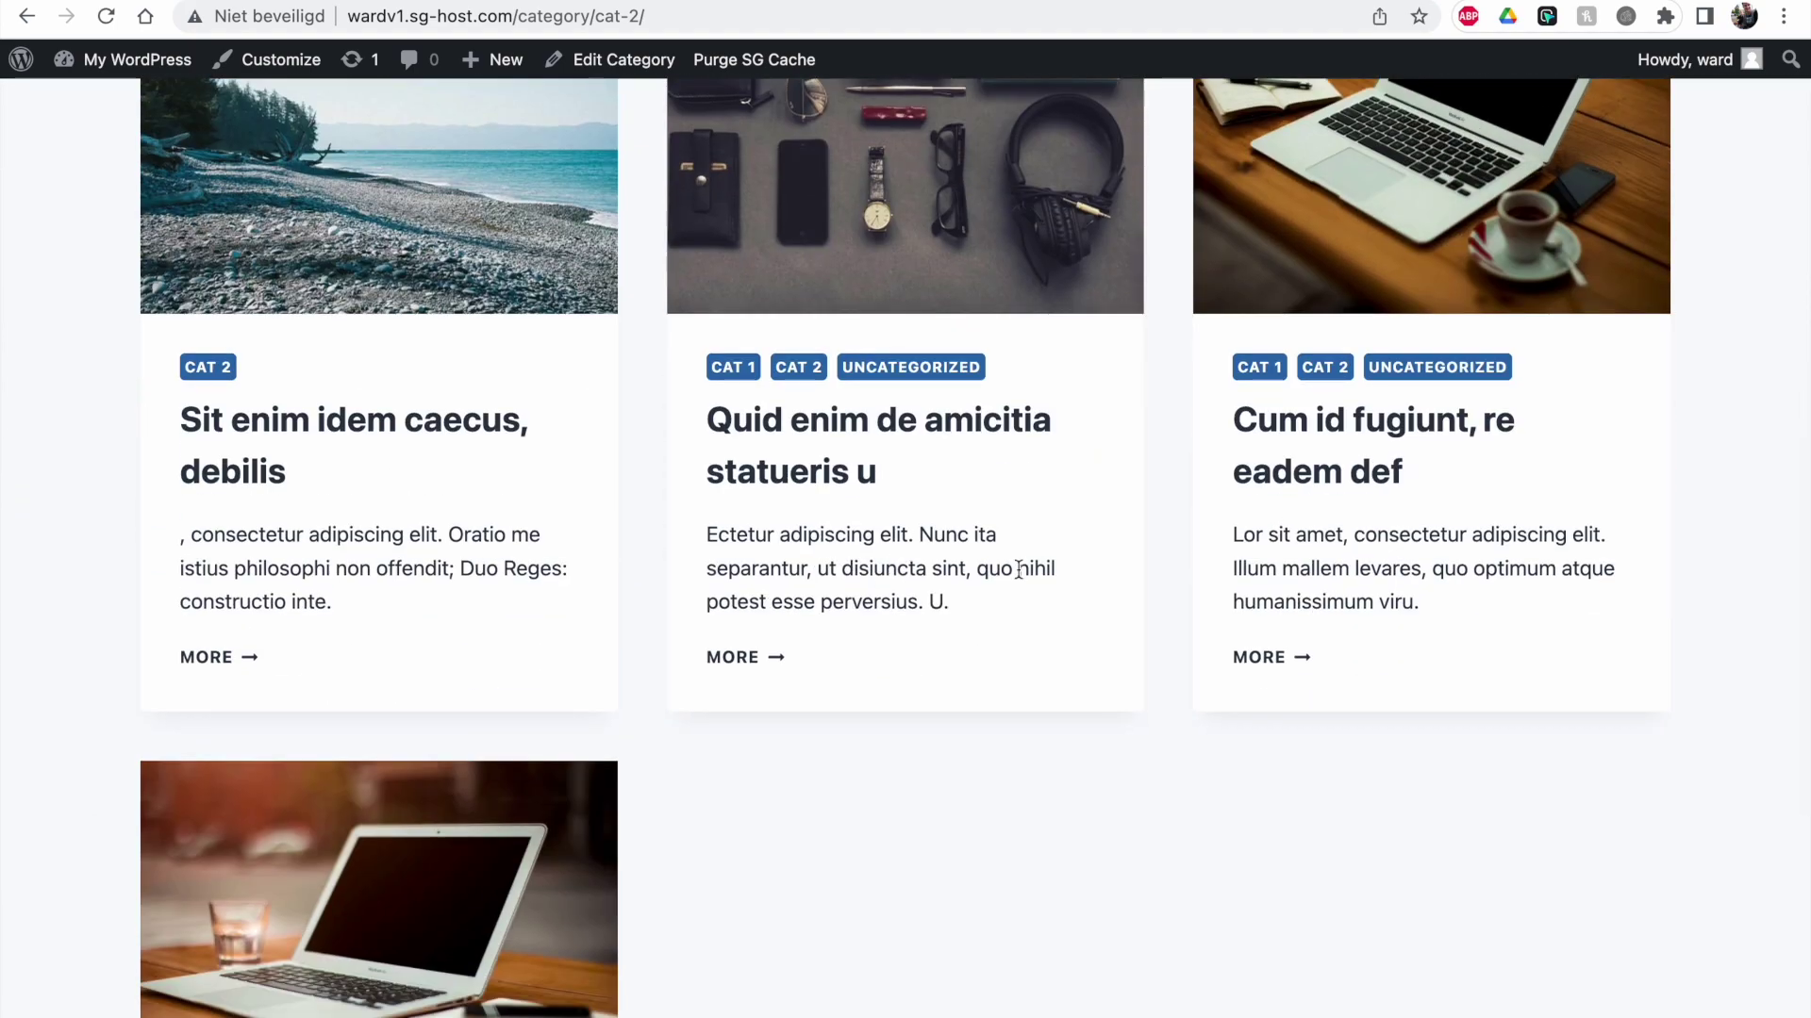
{"action": "scroll", "coordinate": [1475, 519], "scroll_direction": "up", "scroll_amount": 3}
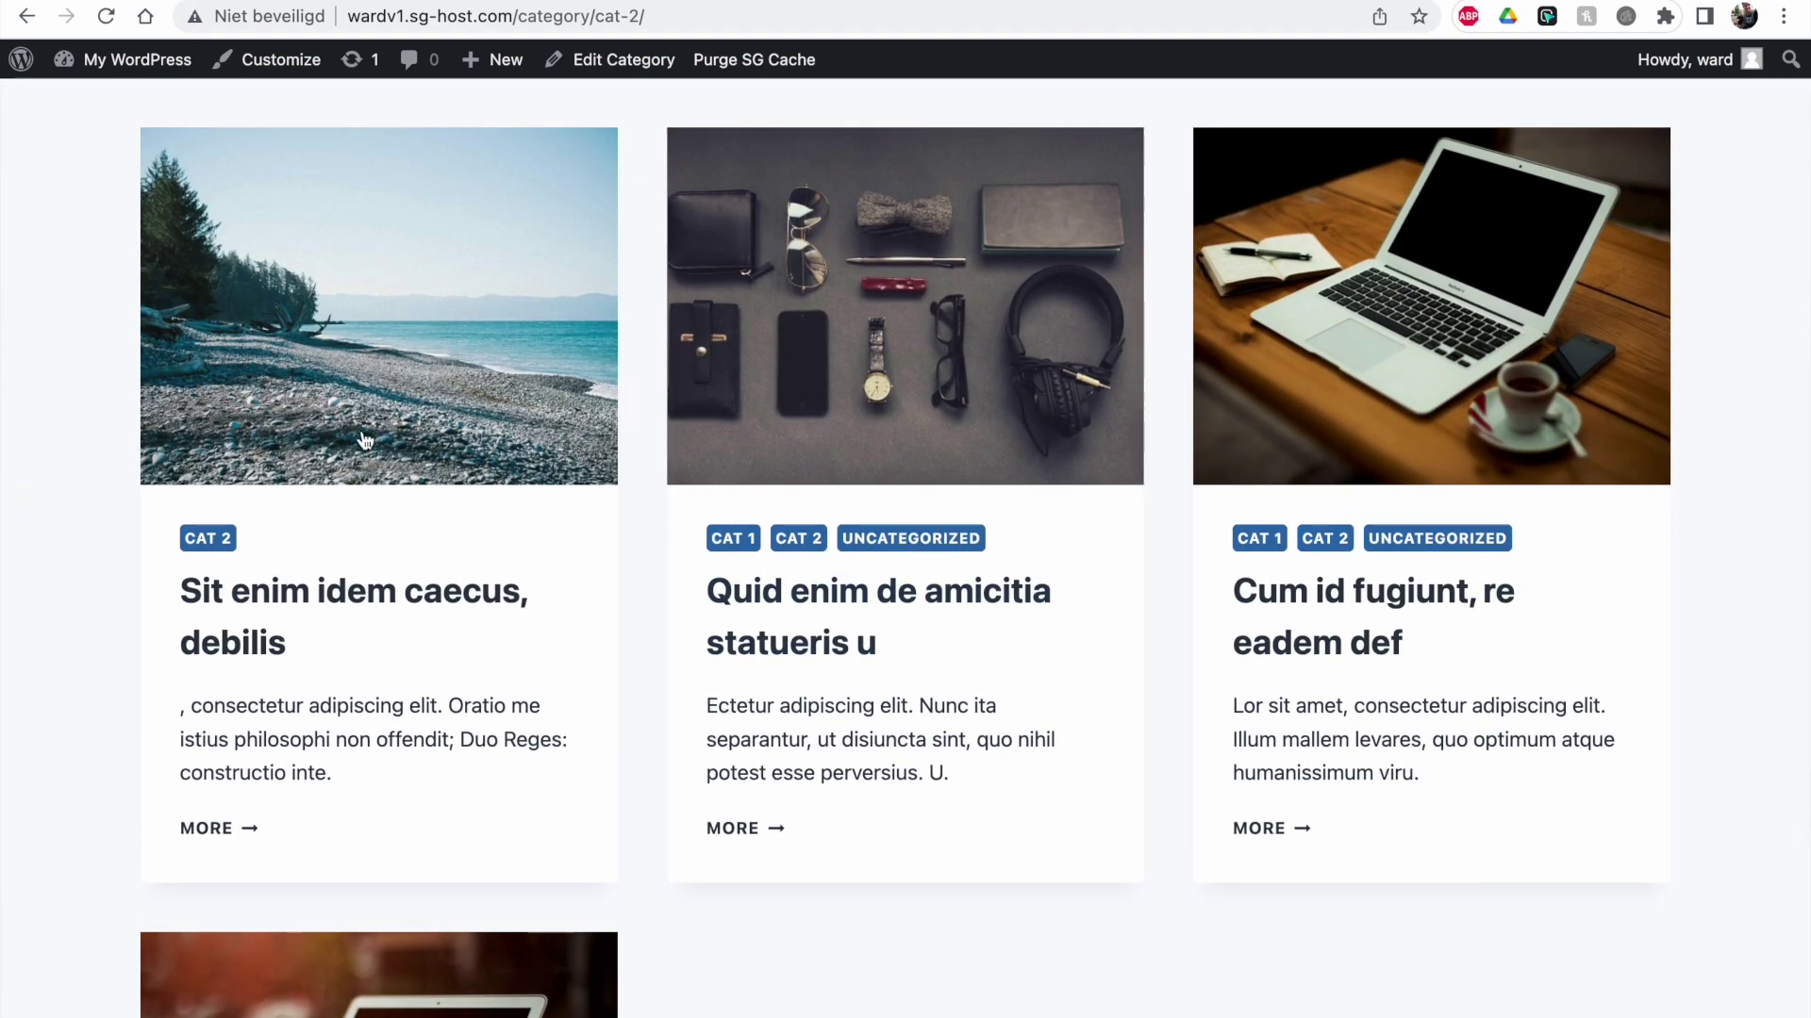
{"action": "scroll", "coordinate": [364, 440], "scroll_direction": "up", "scroll_amount": 1}
{"action": "scroll", "coordinate": [473, 351], "scroll_direction": "up", "scroll_amount": 10}
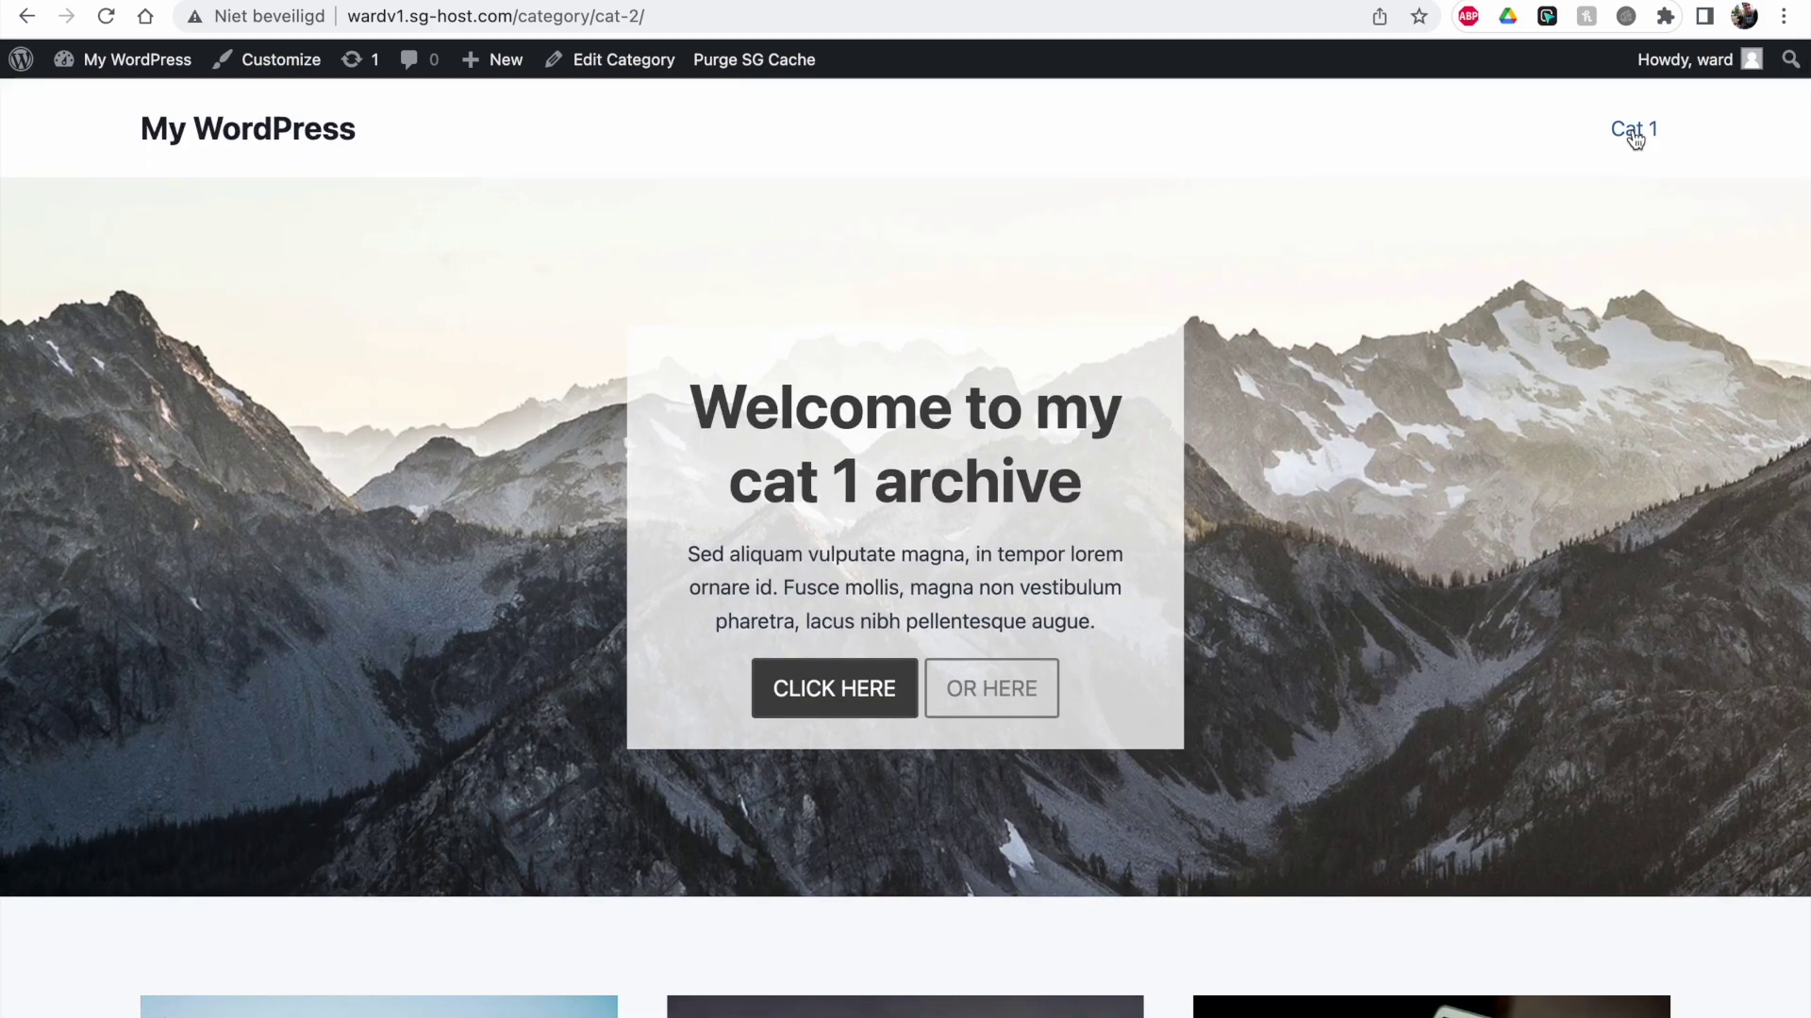
Step: Open the Cat 1 archive, inspect the 'cat 1' text in the hero heading, and return to the editor
{"action": "left_click", "coordinate": [1635, 139]}
{"action": "scroll", "coordinate": [1144, 494], "scroll_direction": "down", "scroll_amount": 10}
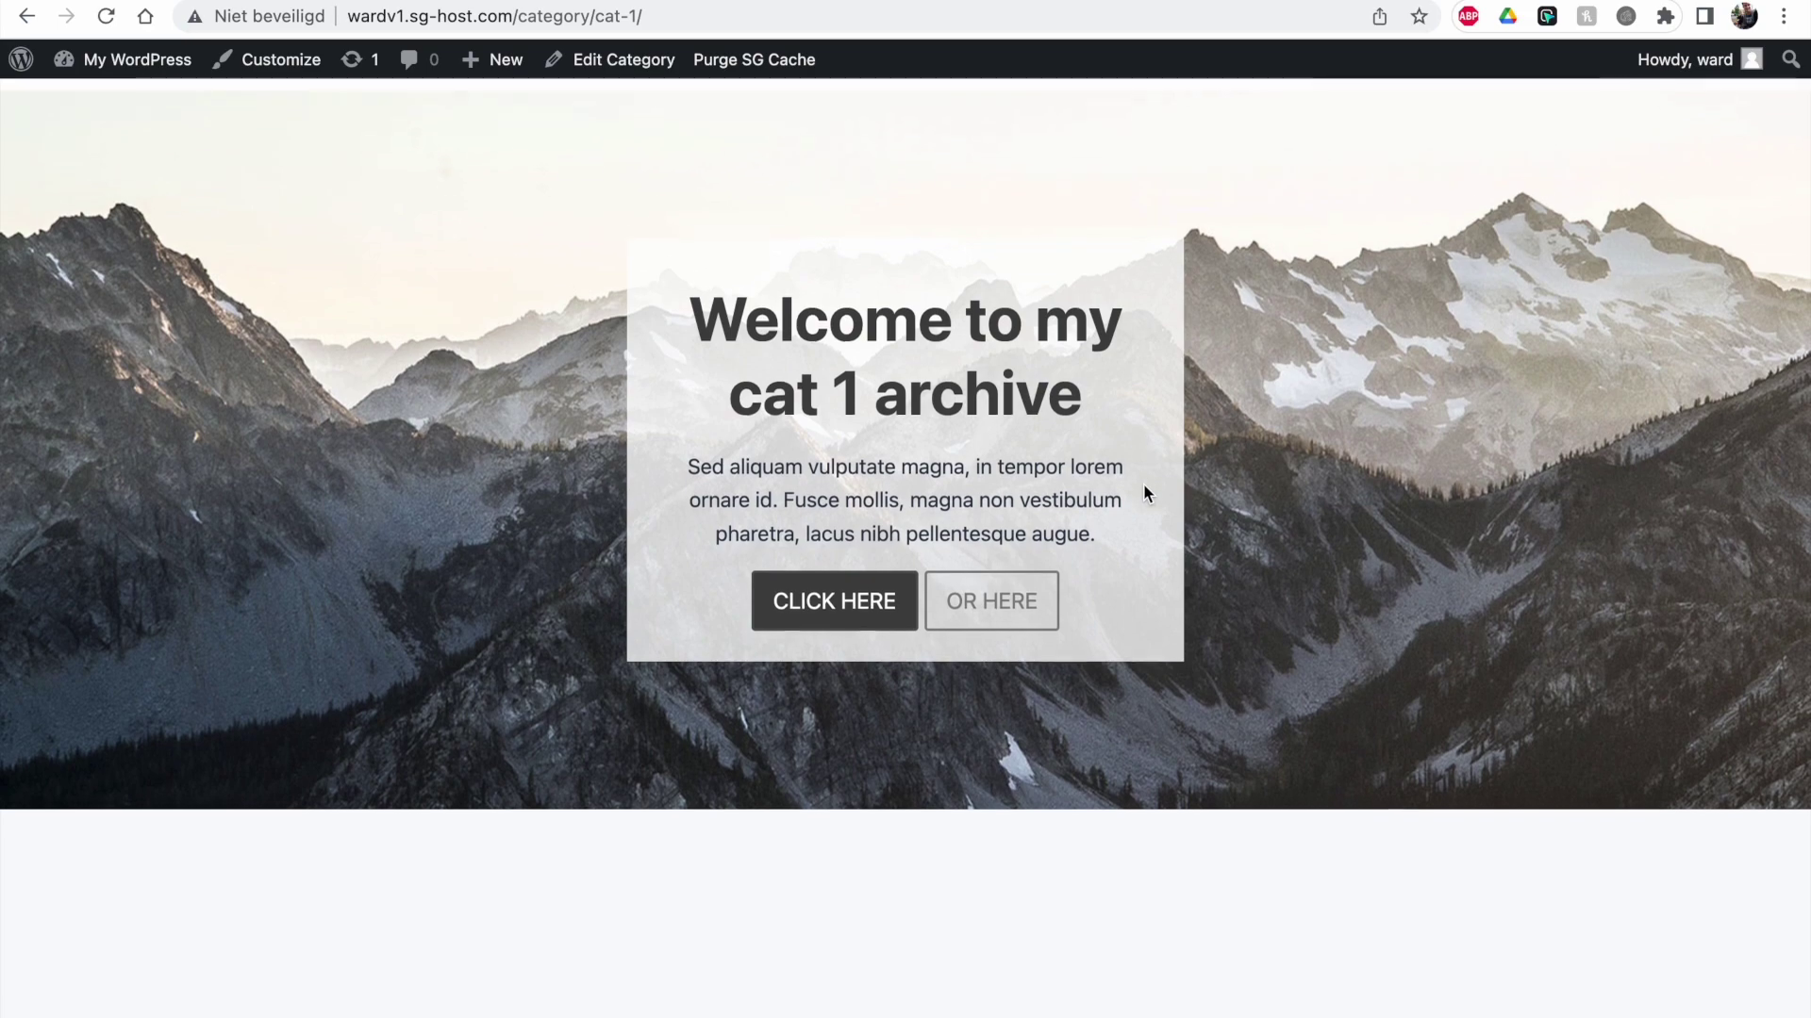
{"action": "scroll", "coordinate": [1143, 490], "scroll_direction": "up", "scroll_amount": 5}
{"action": "scroll", "coordinate": [1168, 453], "scroll_direction": "down", "scroll_amount": 10}
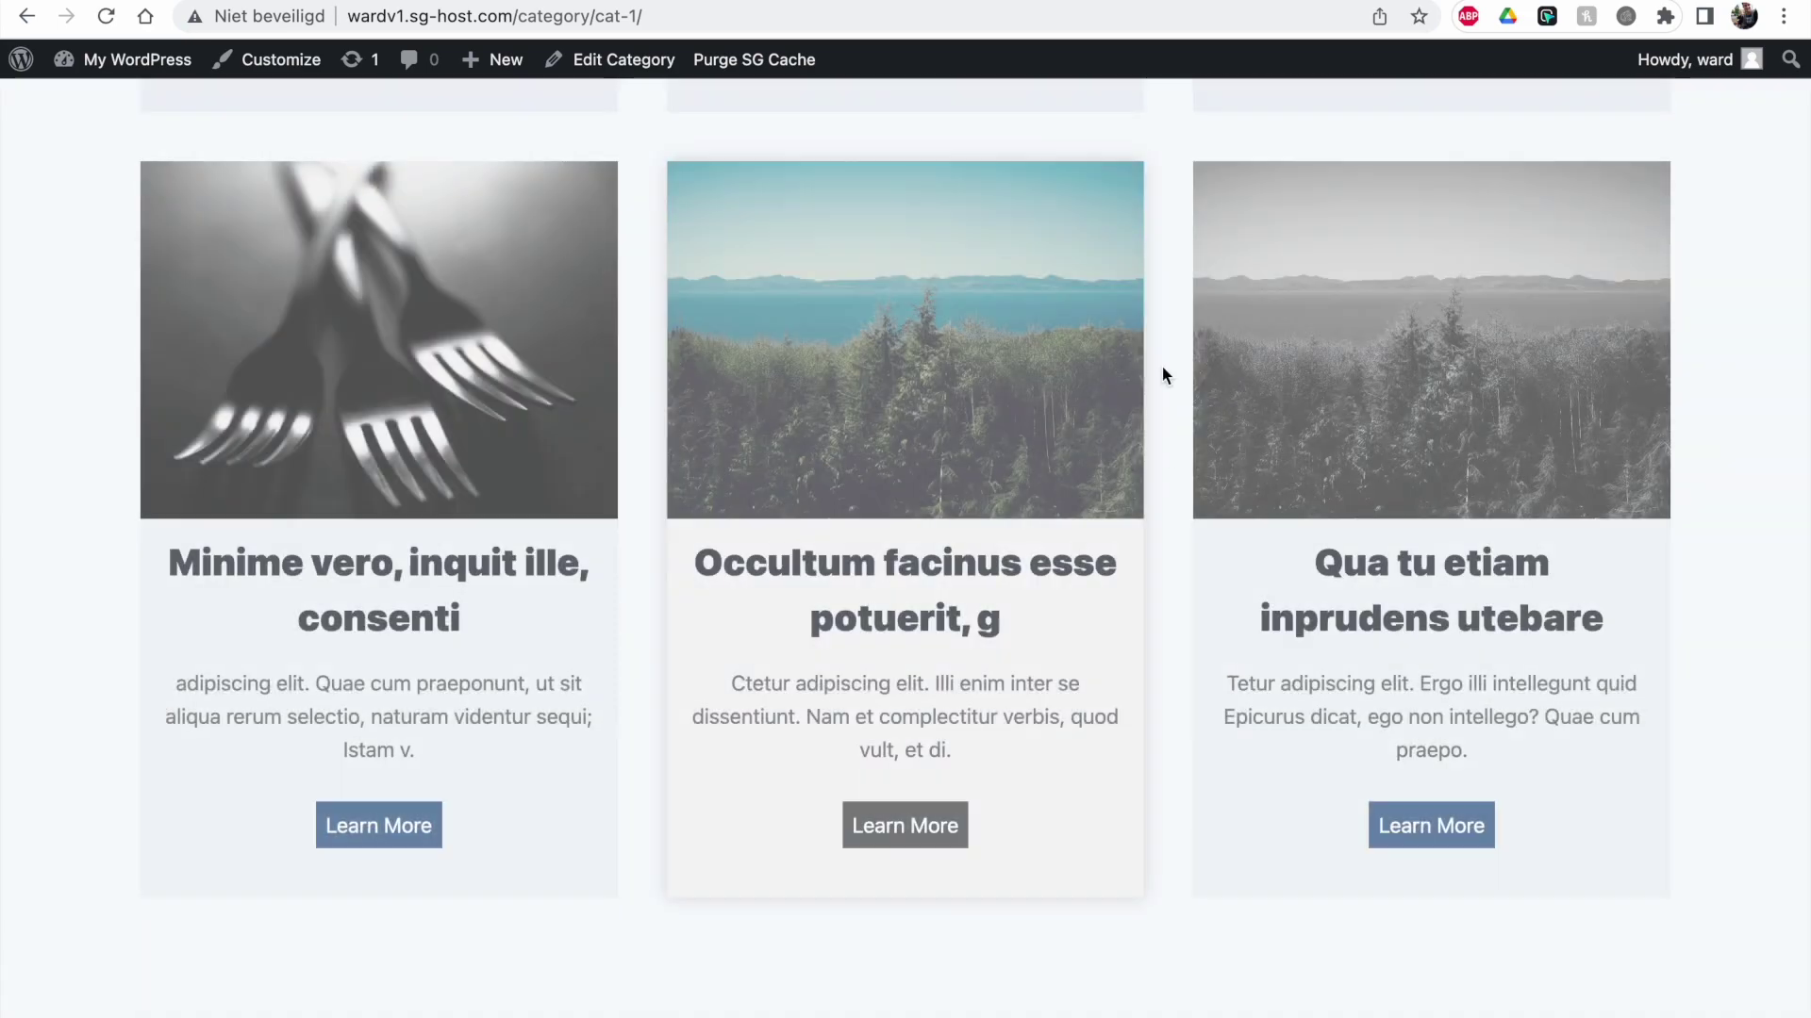
{"action": "scroll", "coordinate": [975, 500], "scroll_direction": "up", "scroll_amount": 9}
{"action": "scroll", "coordinate": [974, 500], "scroll_direction": "up", "scroll_amount": 8}
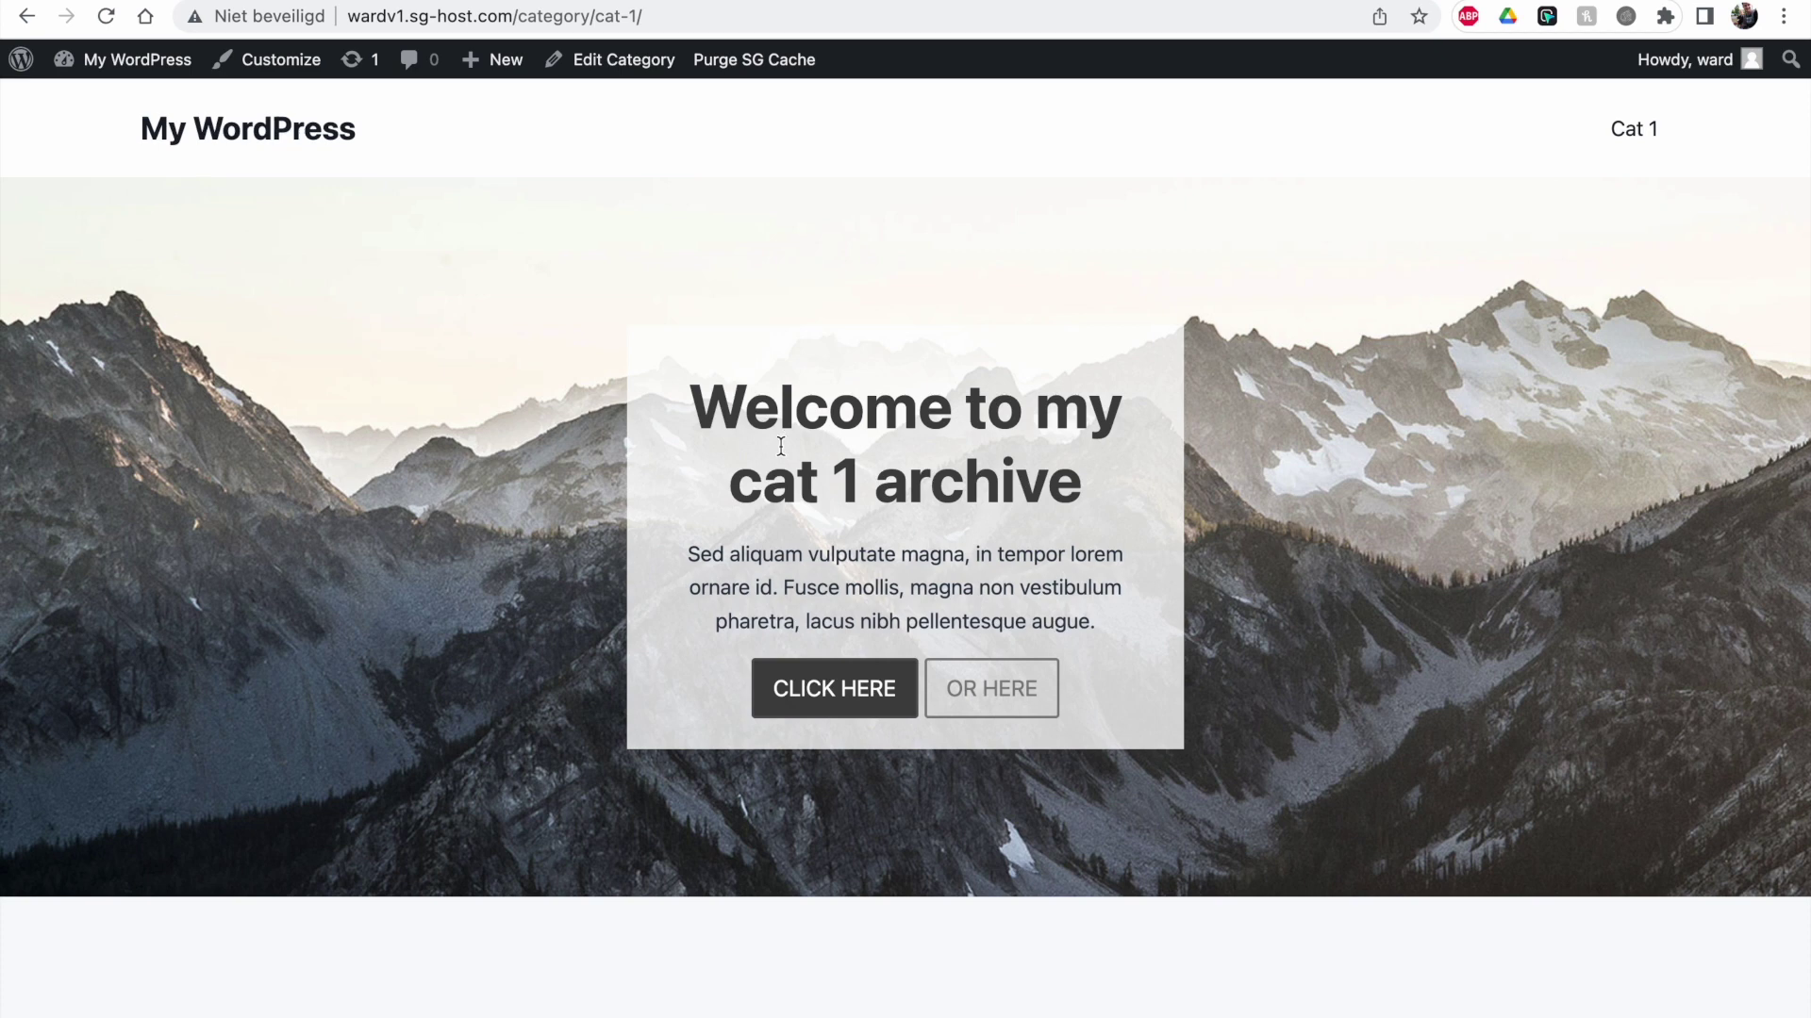
{"action": "left_click_drag", "start_coordinate": [746, 484], "coordinate": [860, 484]}
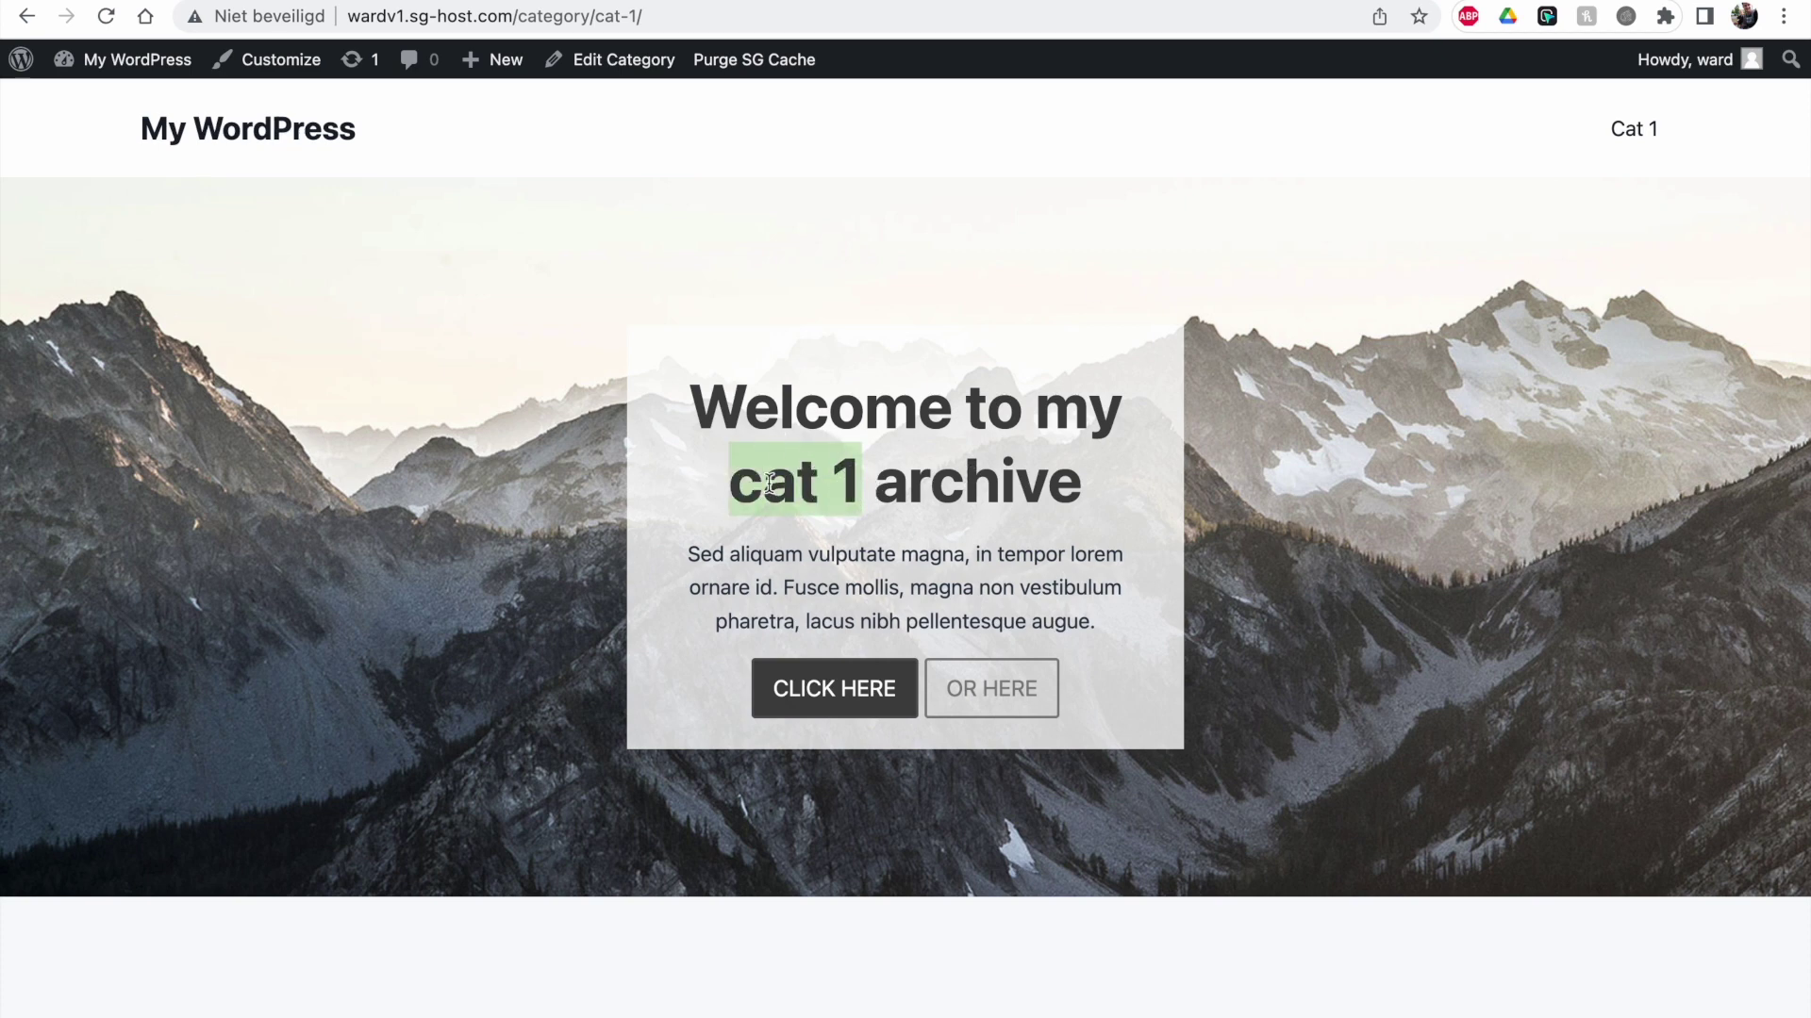
{"action": "left_click", "coordinate": [847, 480]}
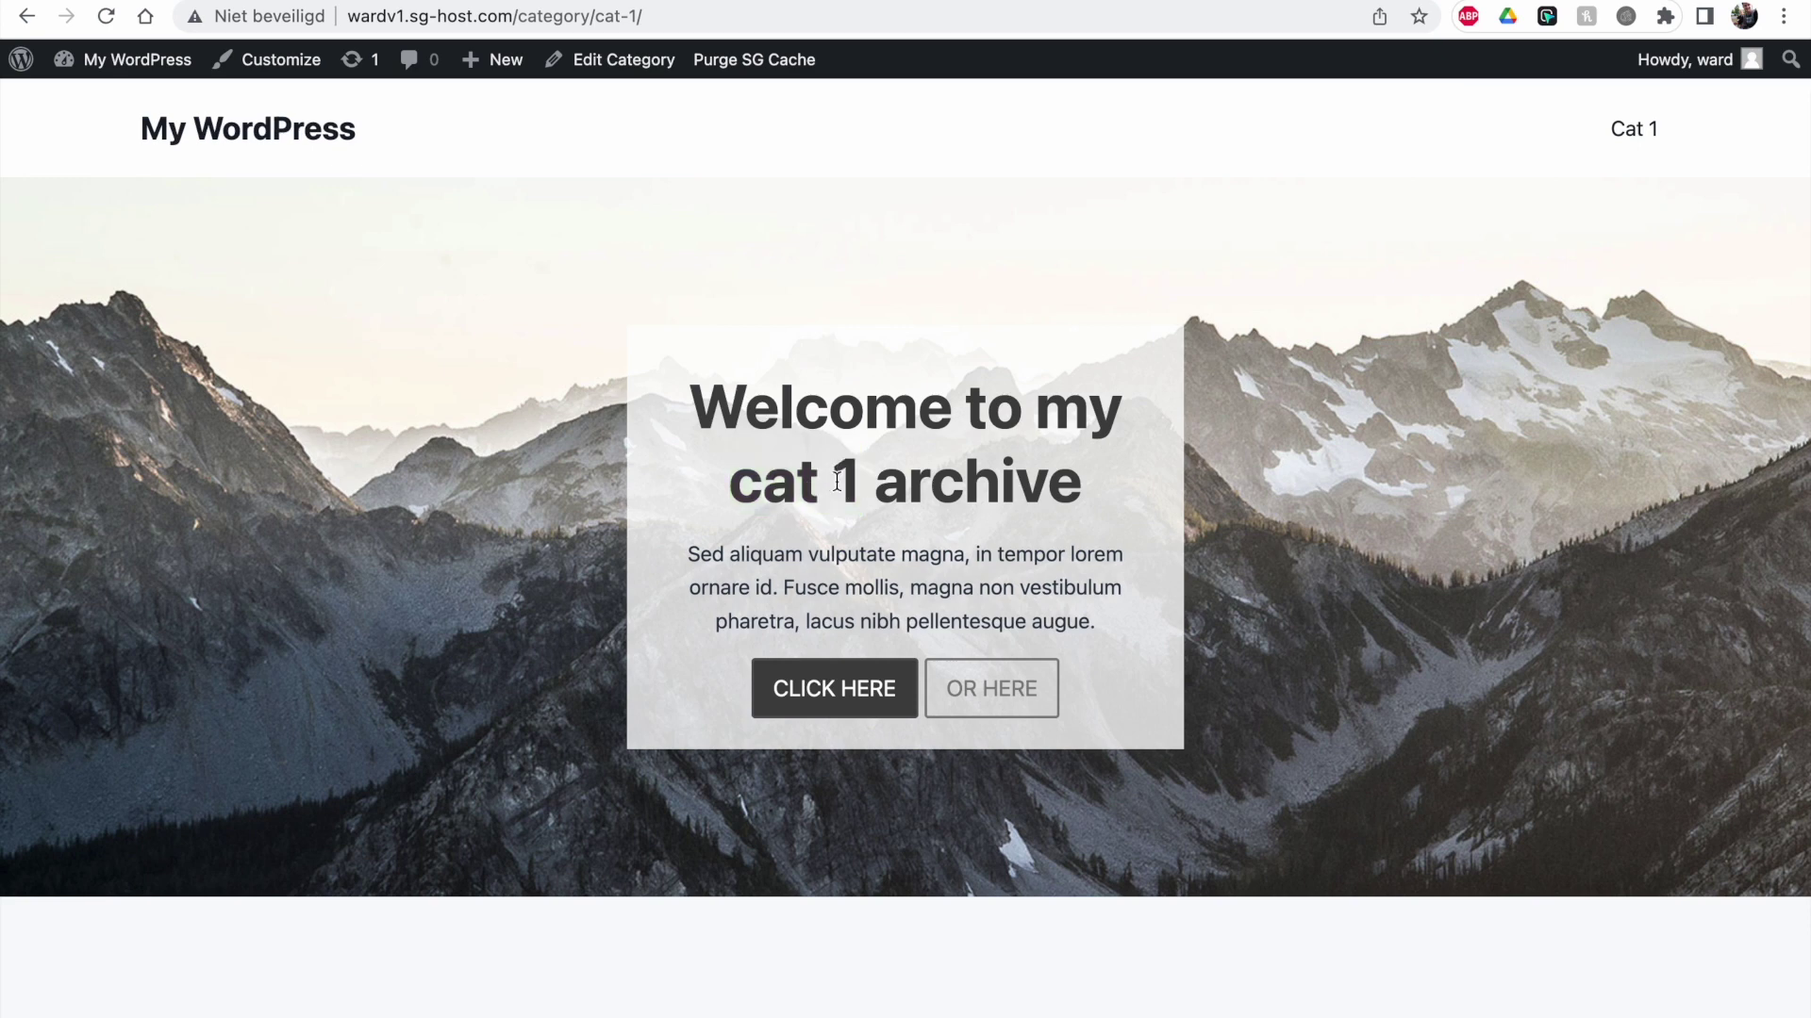
{"action": "double_click", "coordinate": [852, 483]}
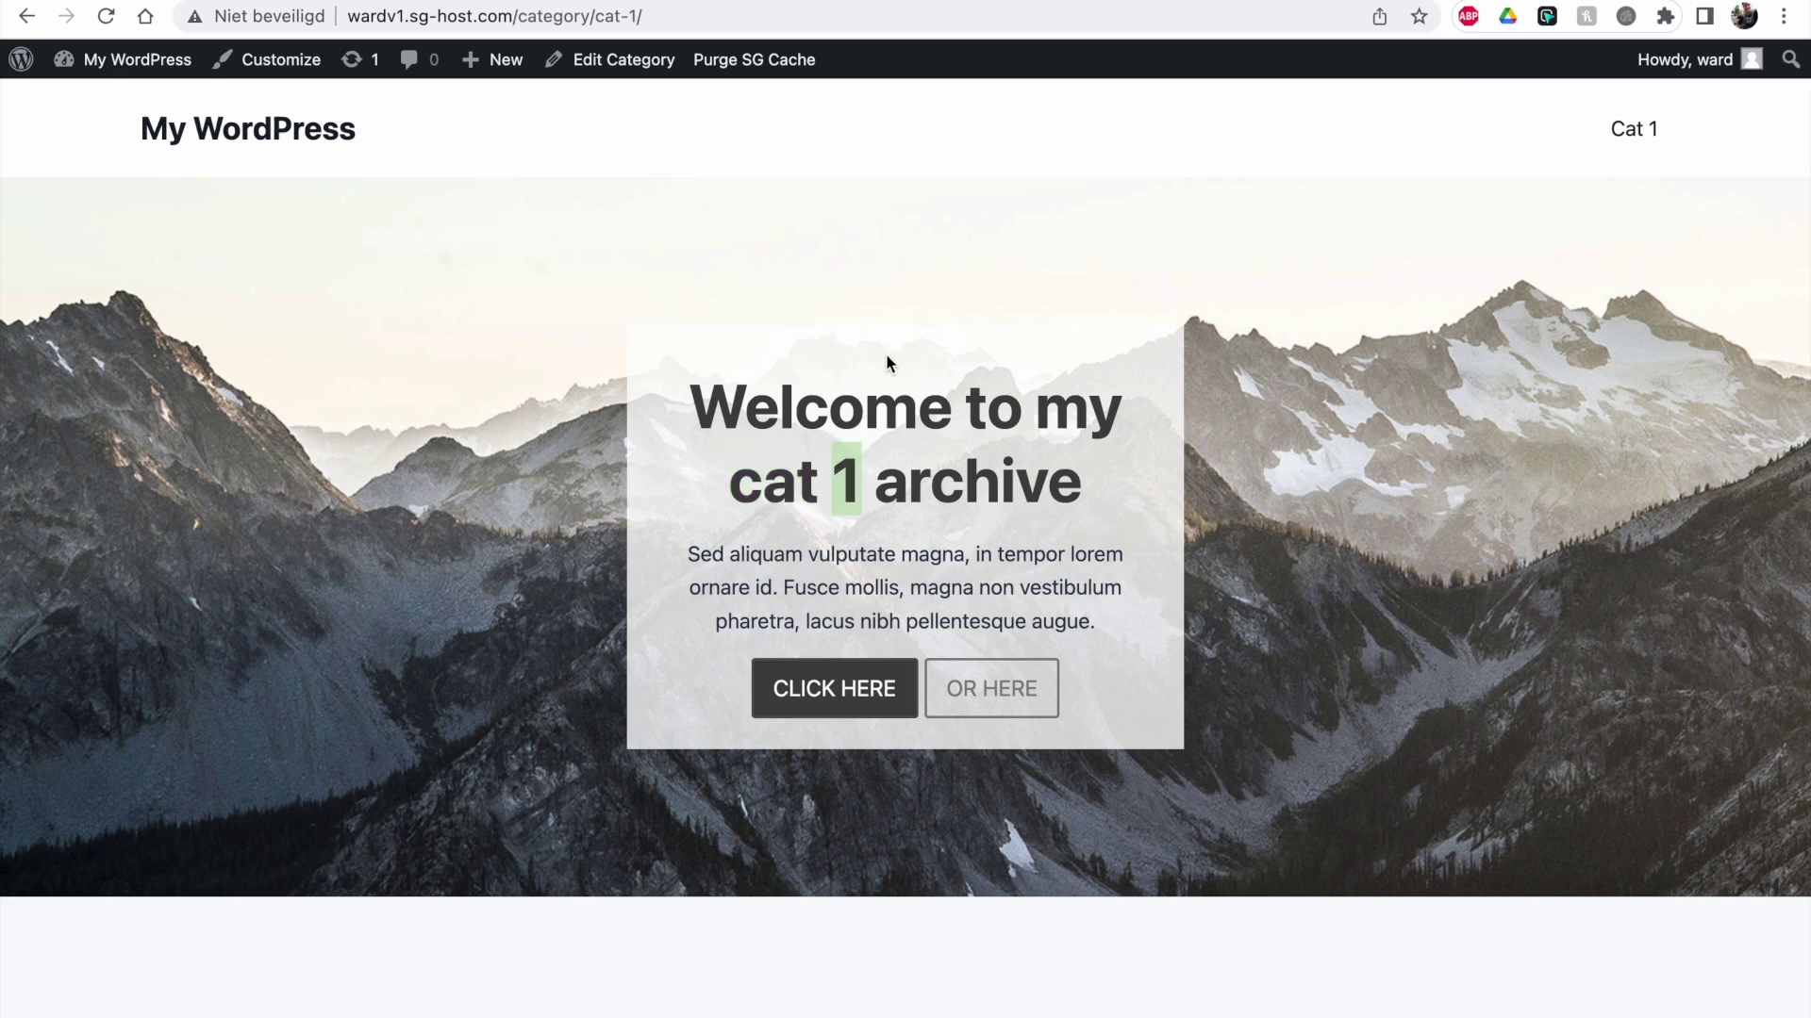
{"action": "left_click", "coordinate": [1135, 465]}
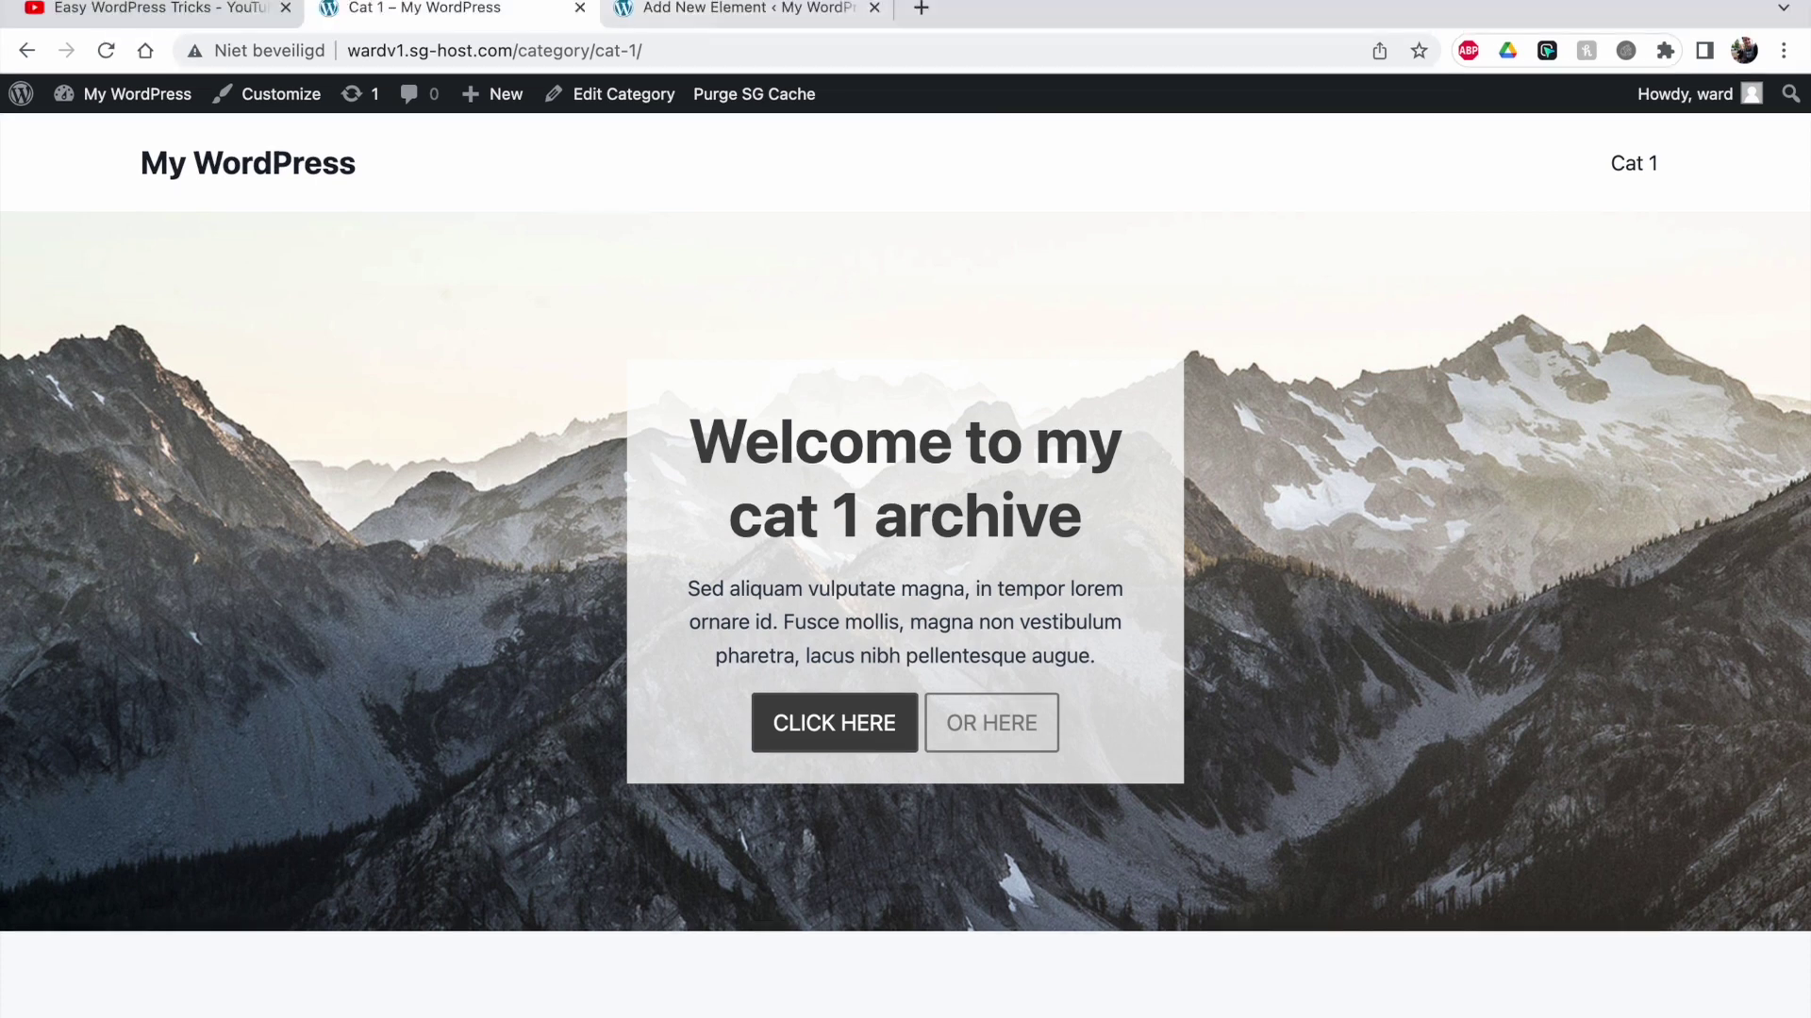
{"action": "left_click", "coordinate": [688, 17]}
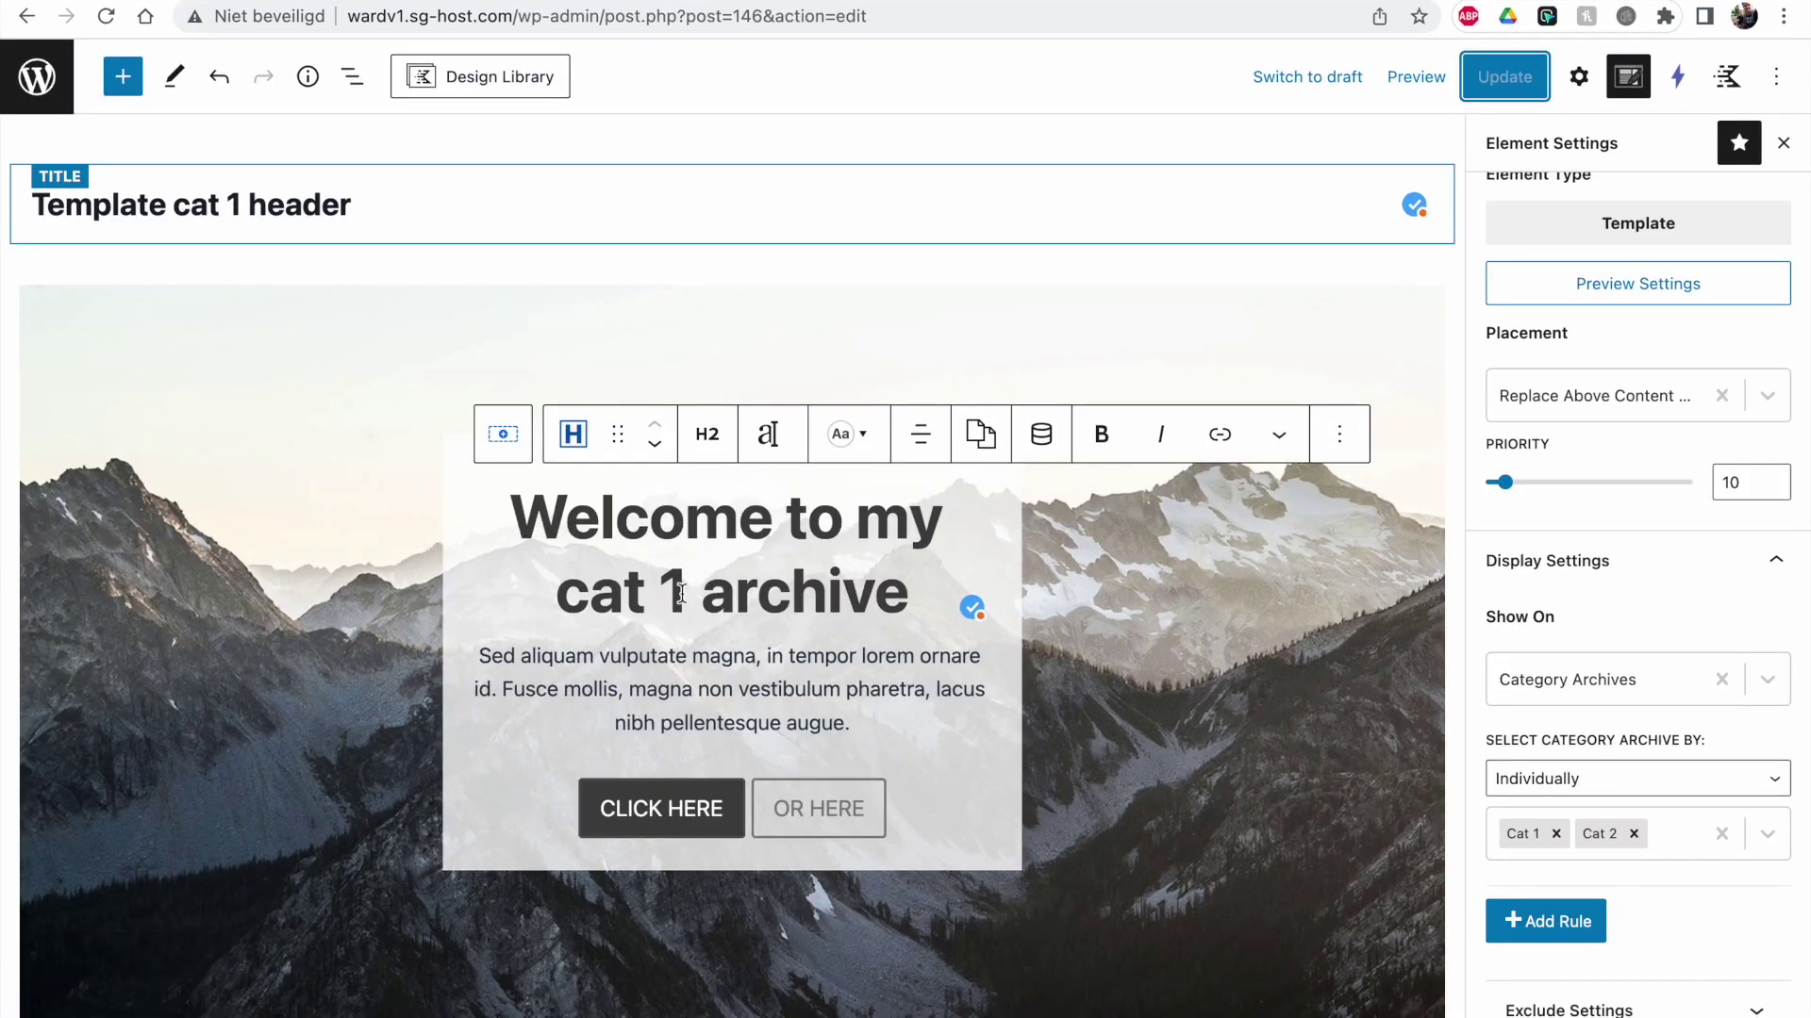
Step: Replace 'cat 1' in the heading with the dynamic Archive Title
{"action": "left_click_drag", "start_coordinate": [682, 593], "coordinate": [562, 608]}
{"action": "key", "text": "BackSpace"}
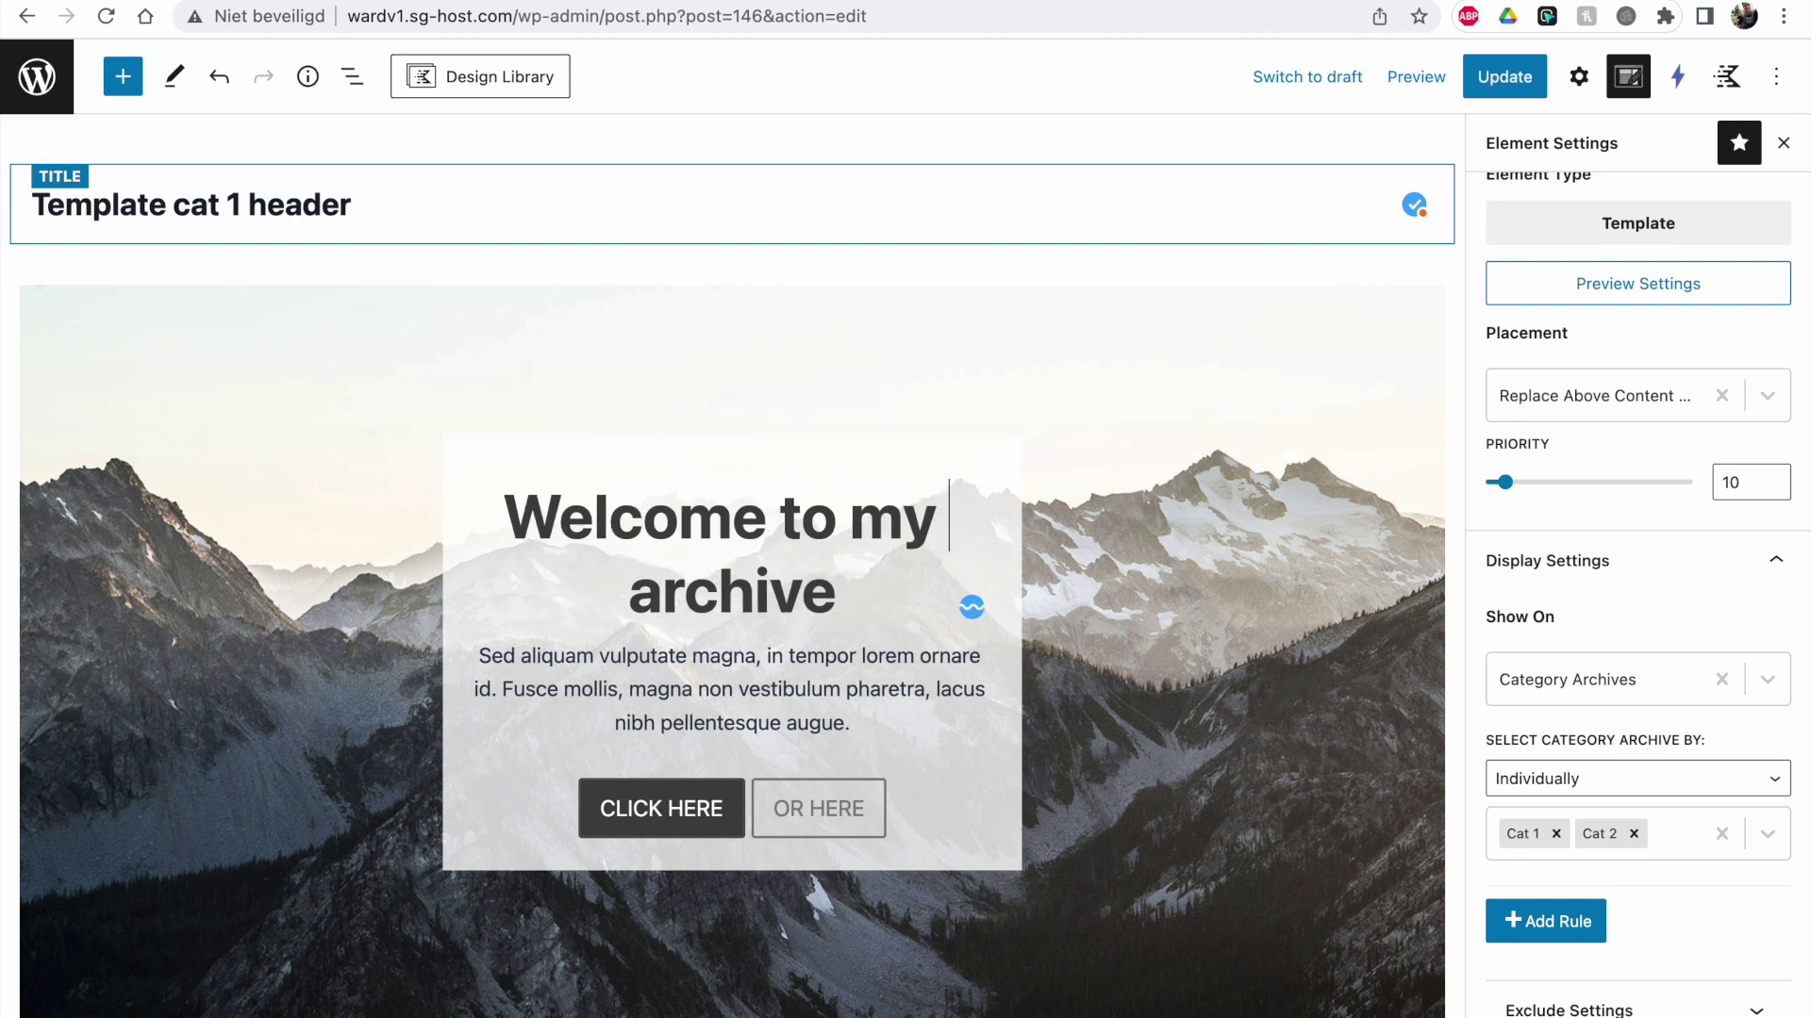
{"action": "left_click", "coordinate": [1037, 438]}
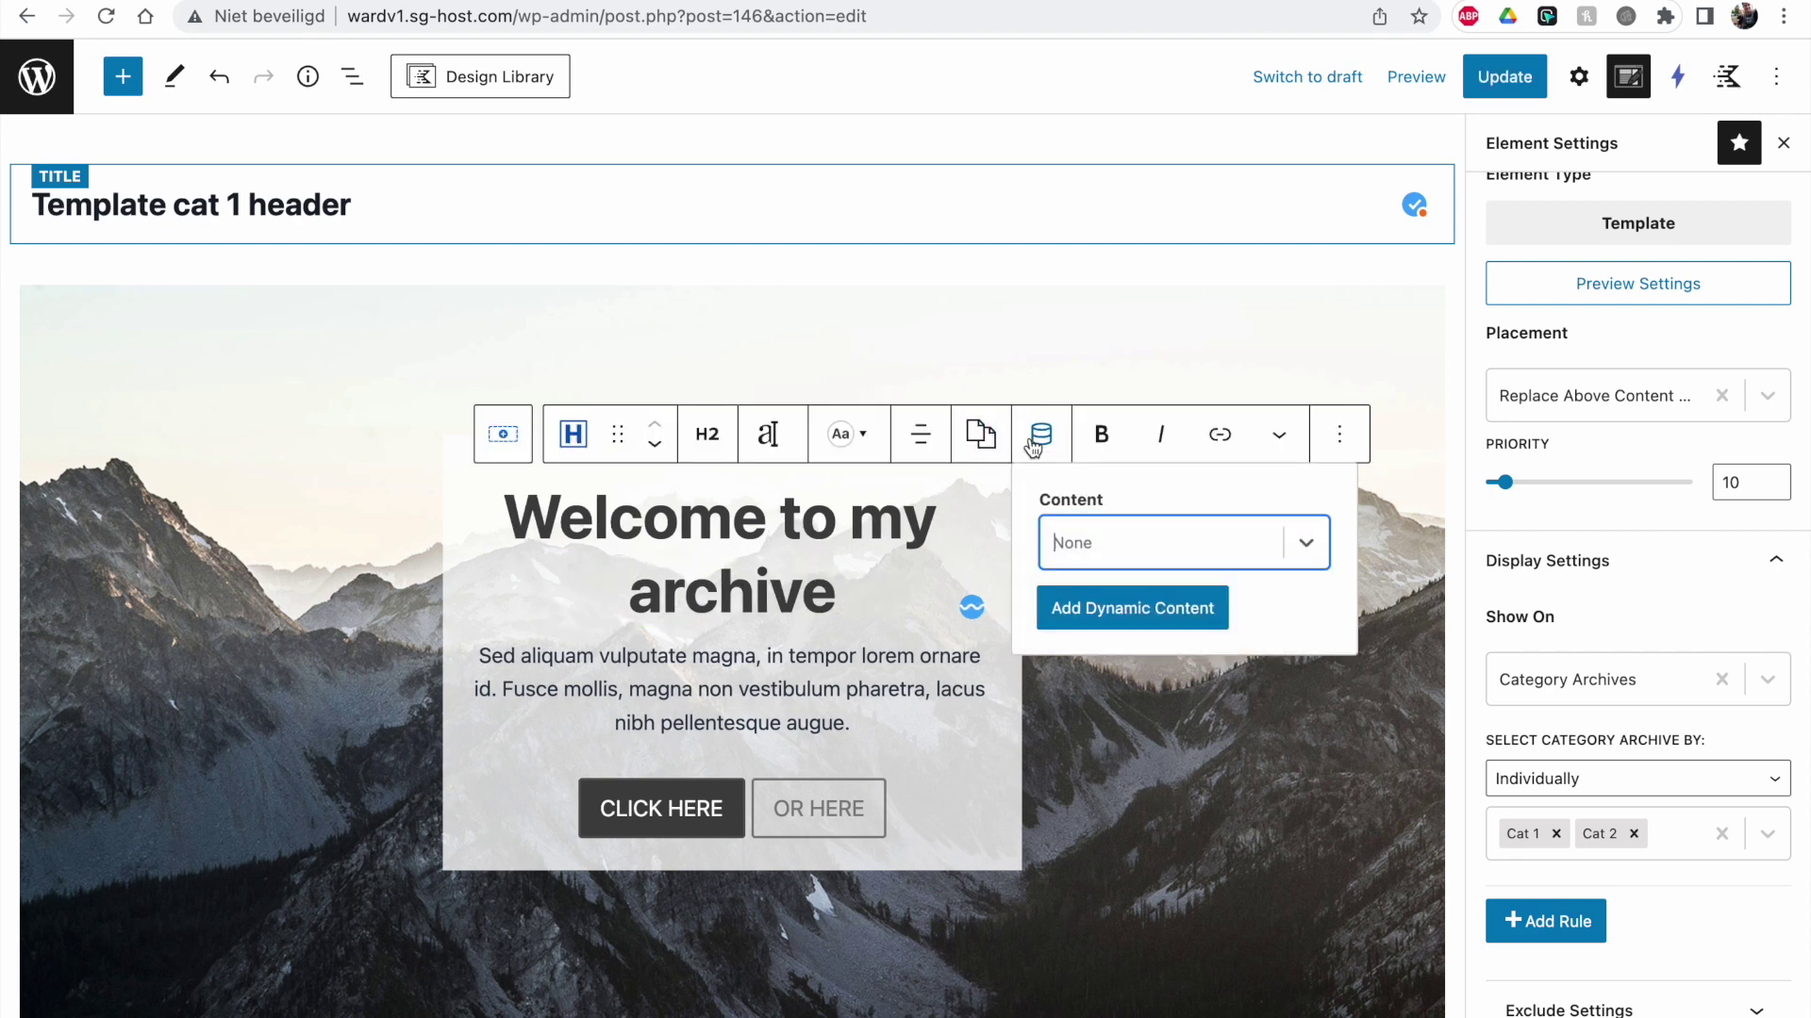
{"action": "left_click", "coordinate": [1132, 533]}
{"action": "scroll", "coordinate": [1156, 671], "scroll_direction": "down", "scroll_amount": 5}
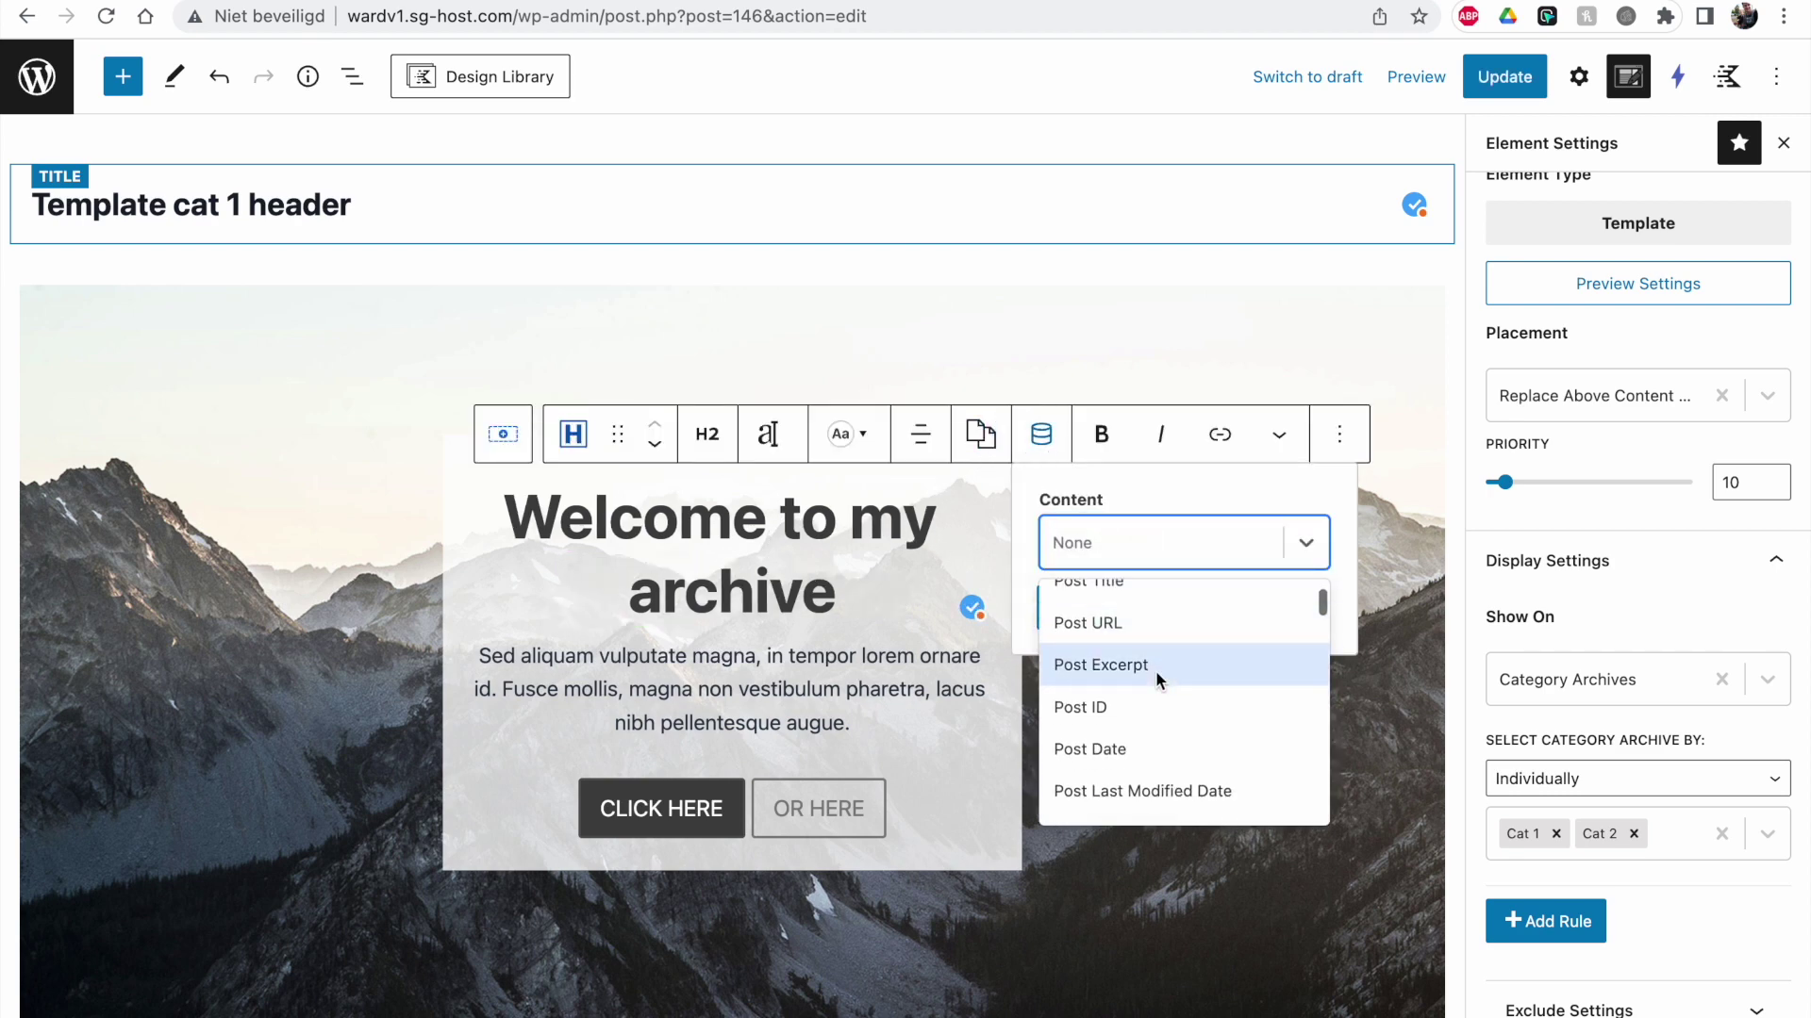
{"action": "scroll", "coordinate": [1156, 674], "scroll_direction": "down", "scroll_amount": 4}
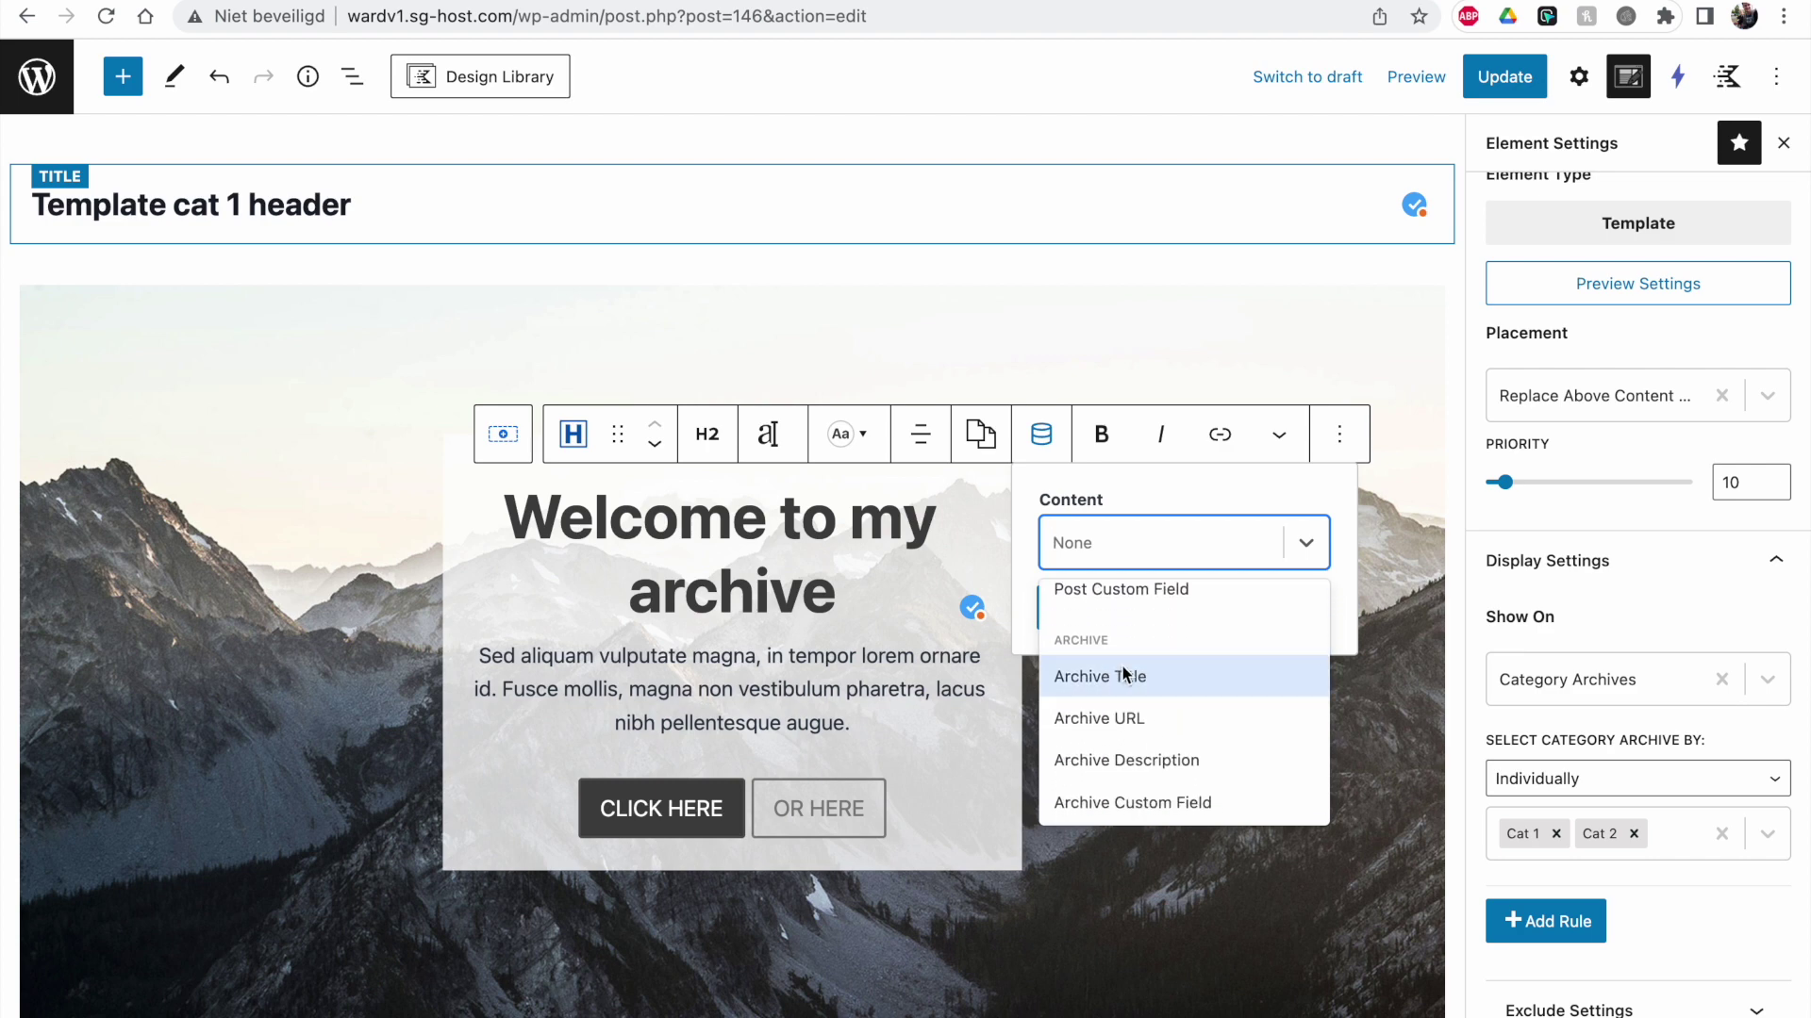
{"action": "left_click", "coordinate": [1135, 677]}
{"action": "left_click", "coordinate": [1113, 618]}
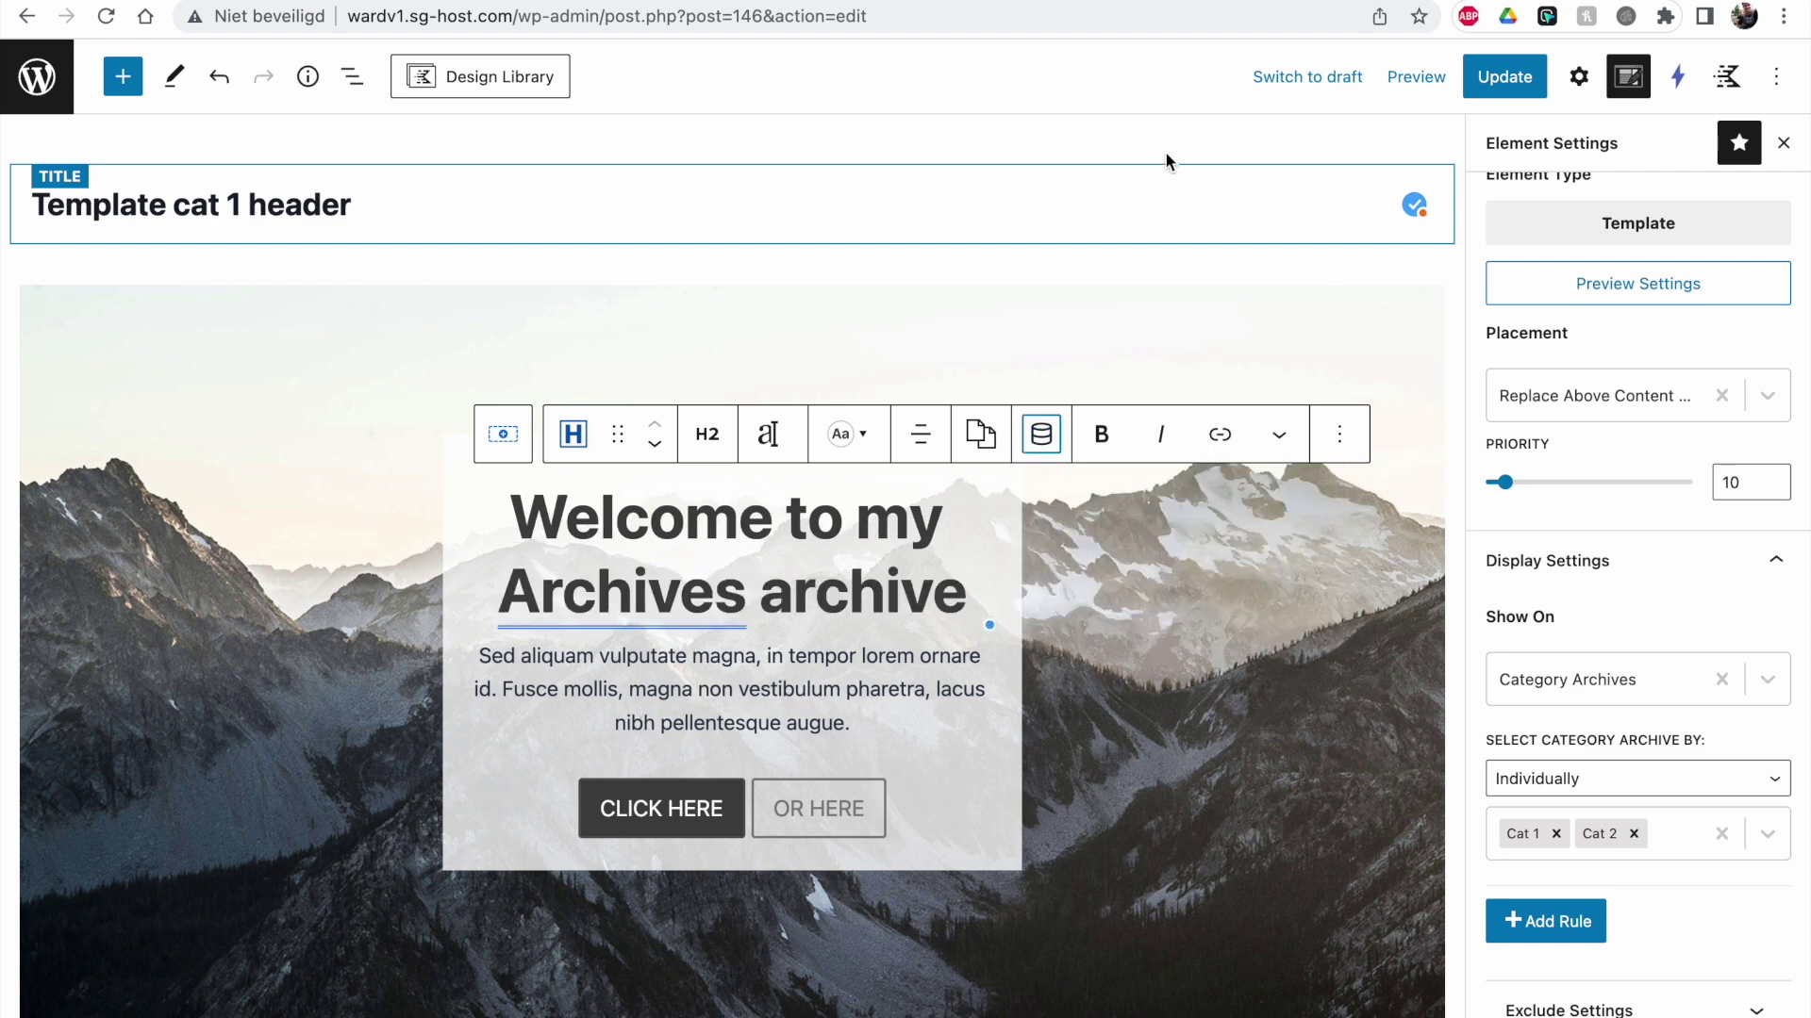
Step: Update the element and reload the Cat 1 archive
{"action": "left_click", "coordinate": [1507, 77]}
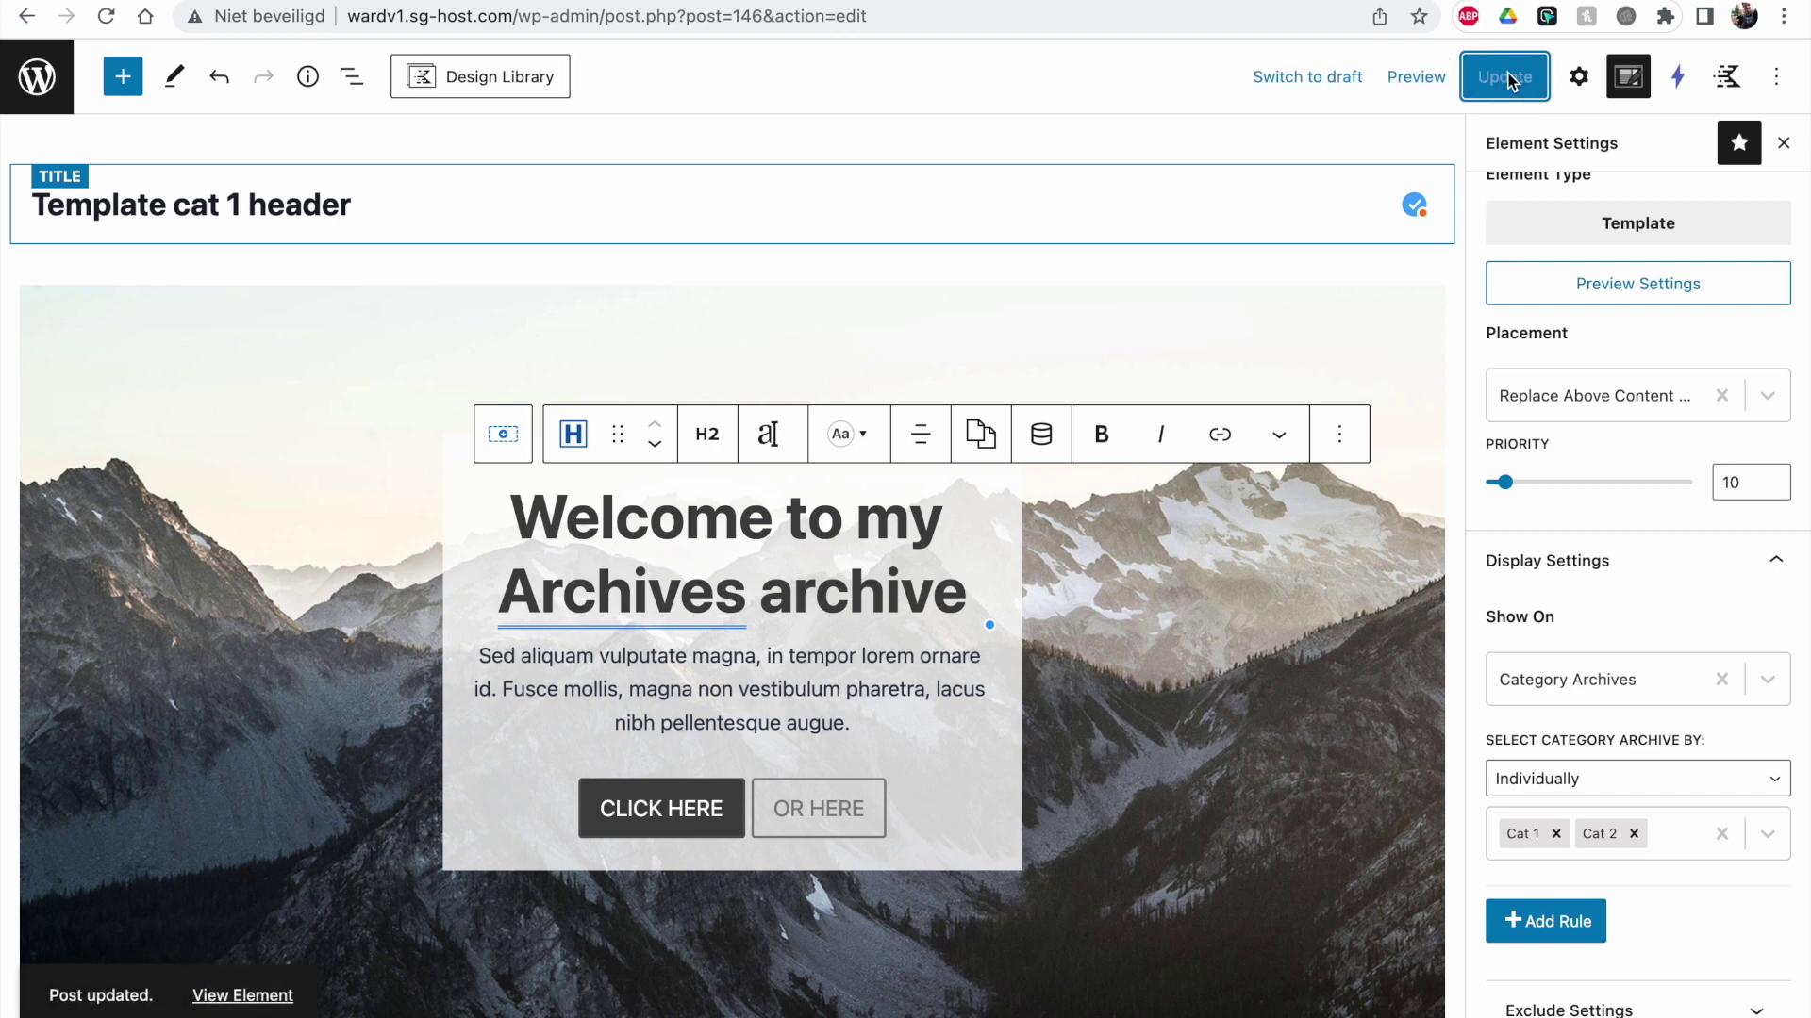
{"action": "left_click", "coordinate": [491, 4]}
{"action": "left_click", "coordinate": [106, 16]}
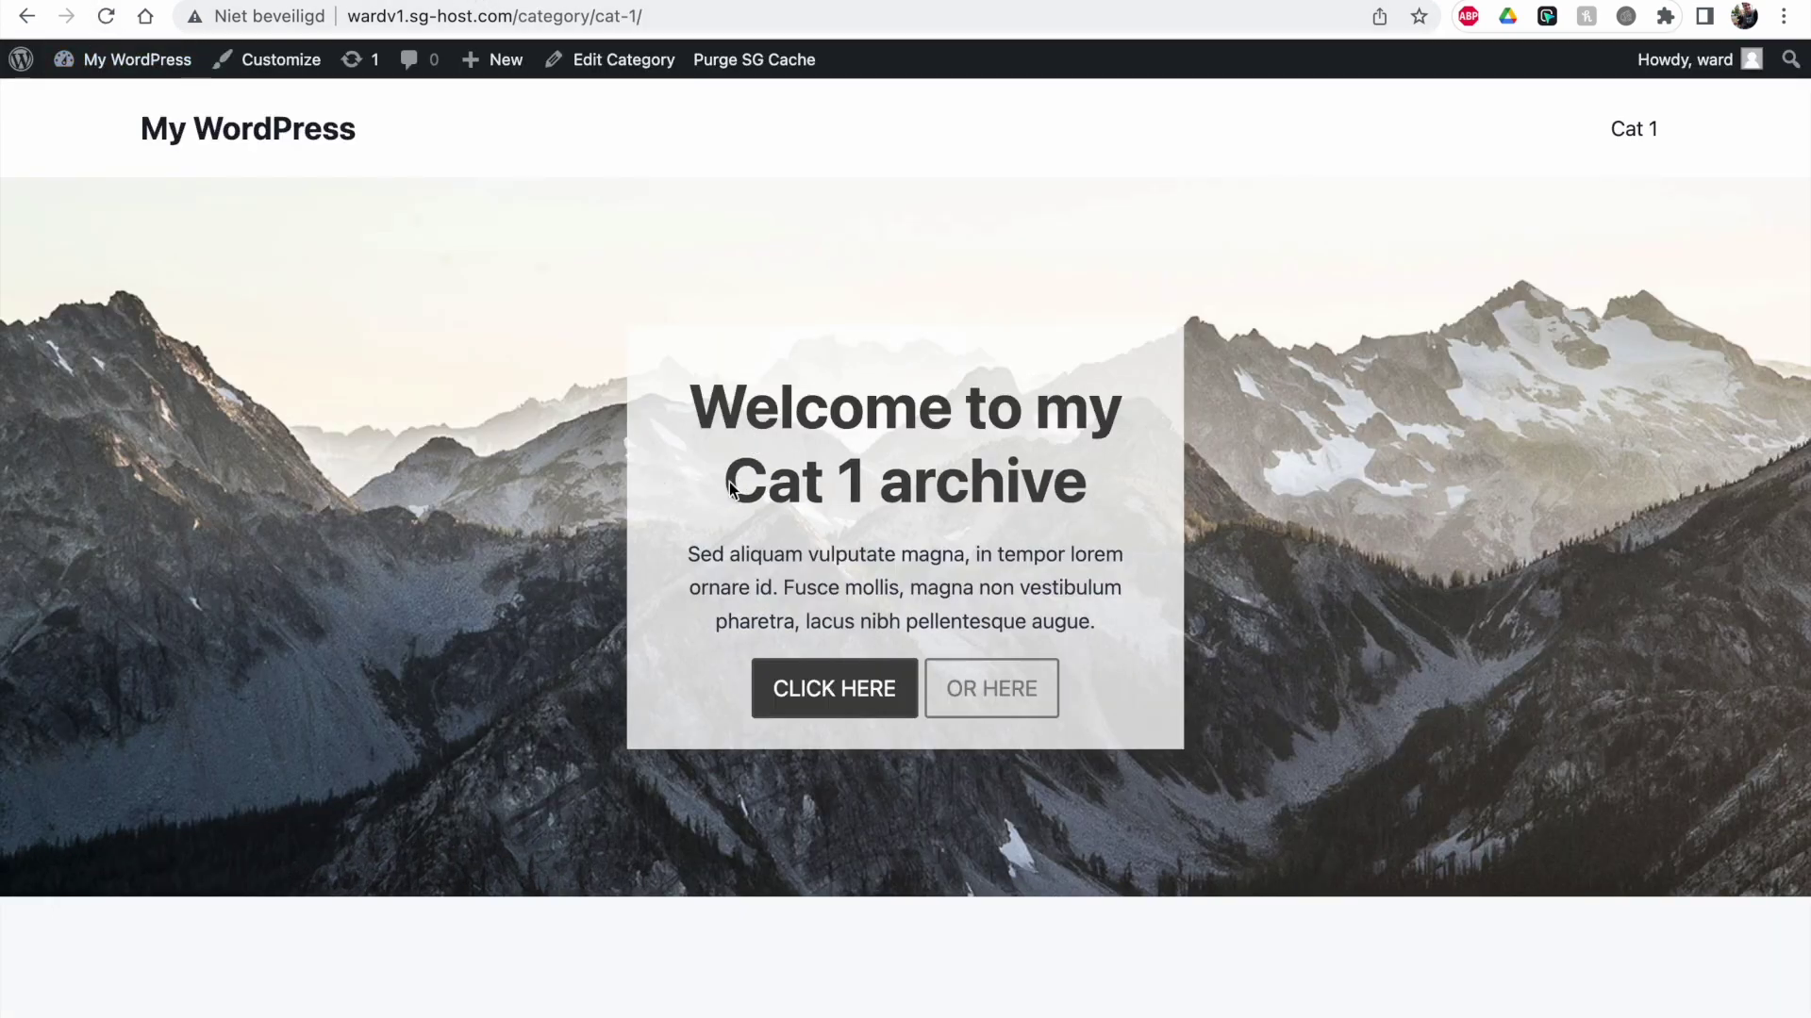
Step: Check the Cat 1 heading shows the capitalised 'Cat 1', then page through the posts
{"action": "left_click_drag", "start_coordinate": [765, 477], "coordinate": [737, 479]}
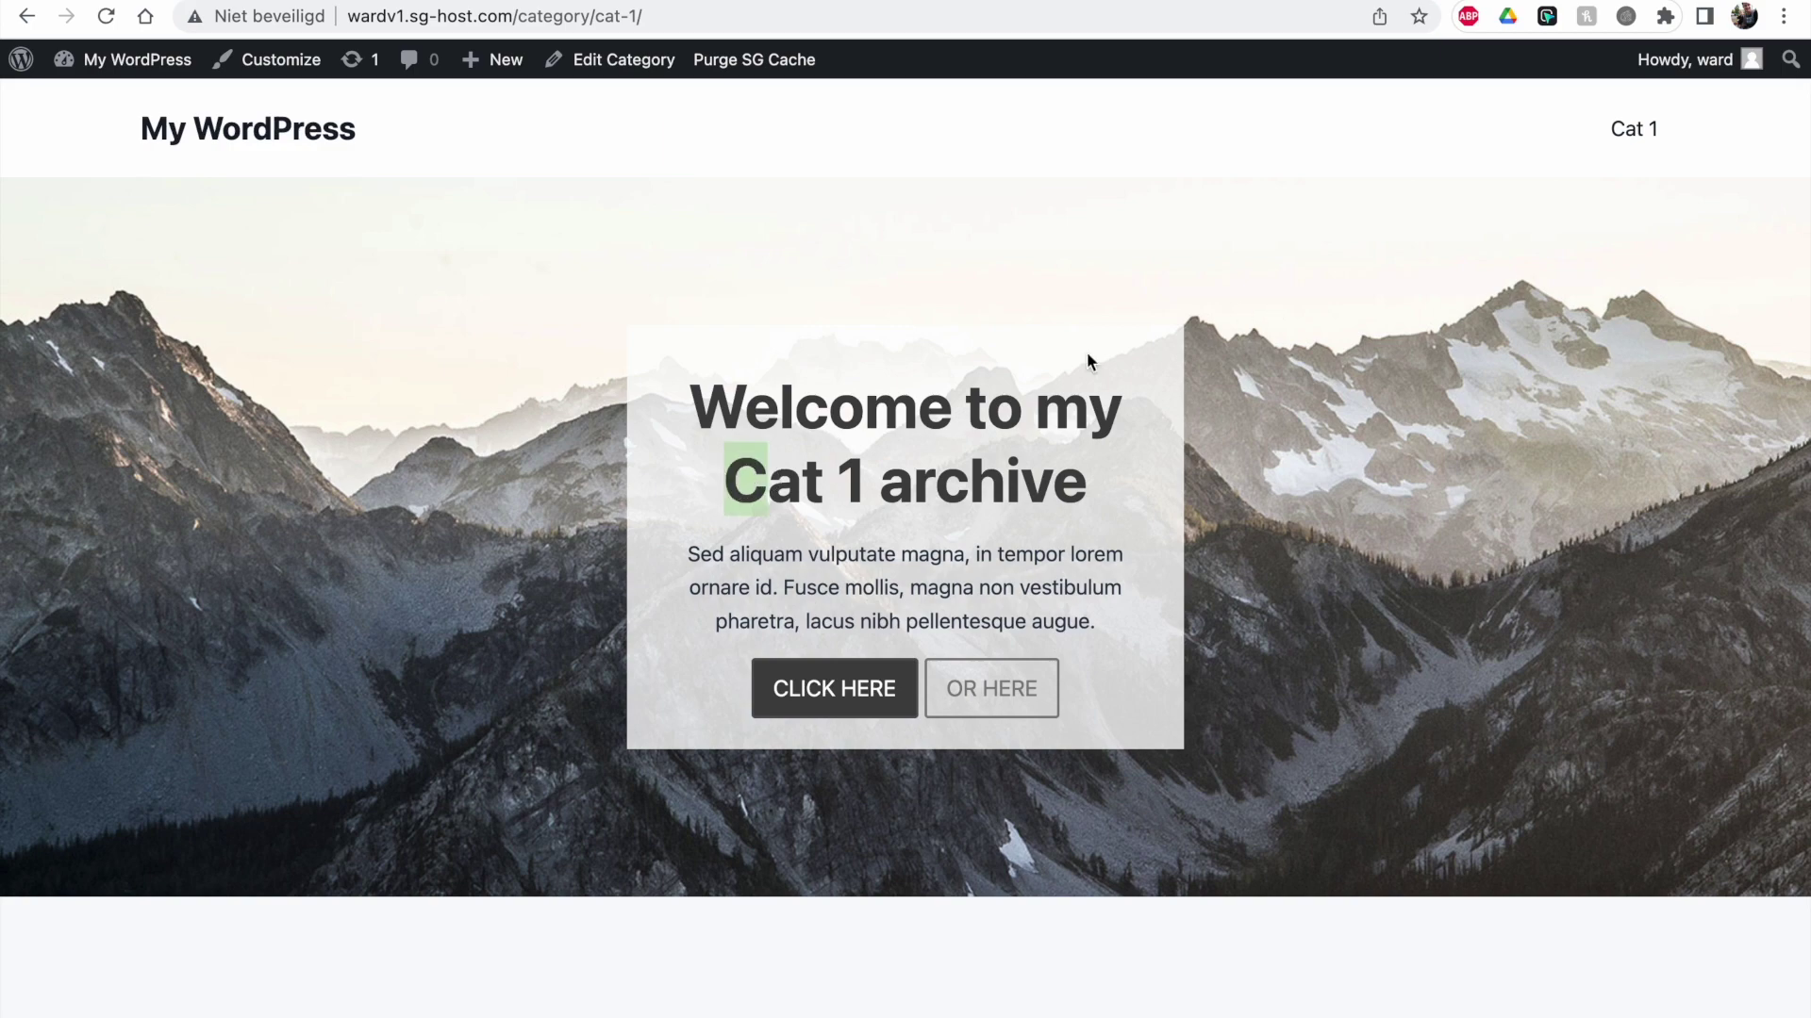
{"action": "left_click", "coordinate": [756, 492]}
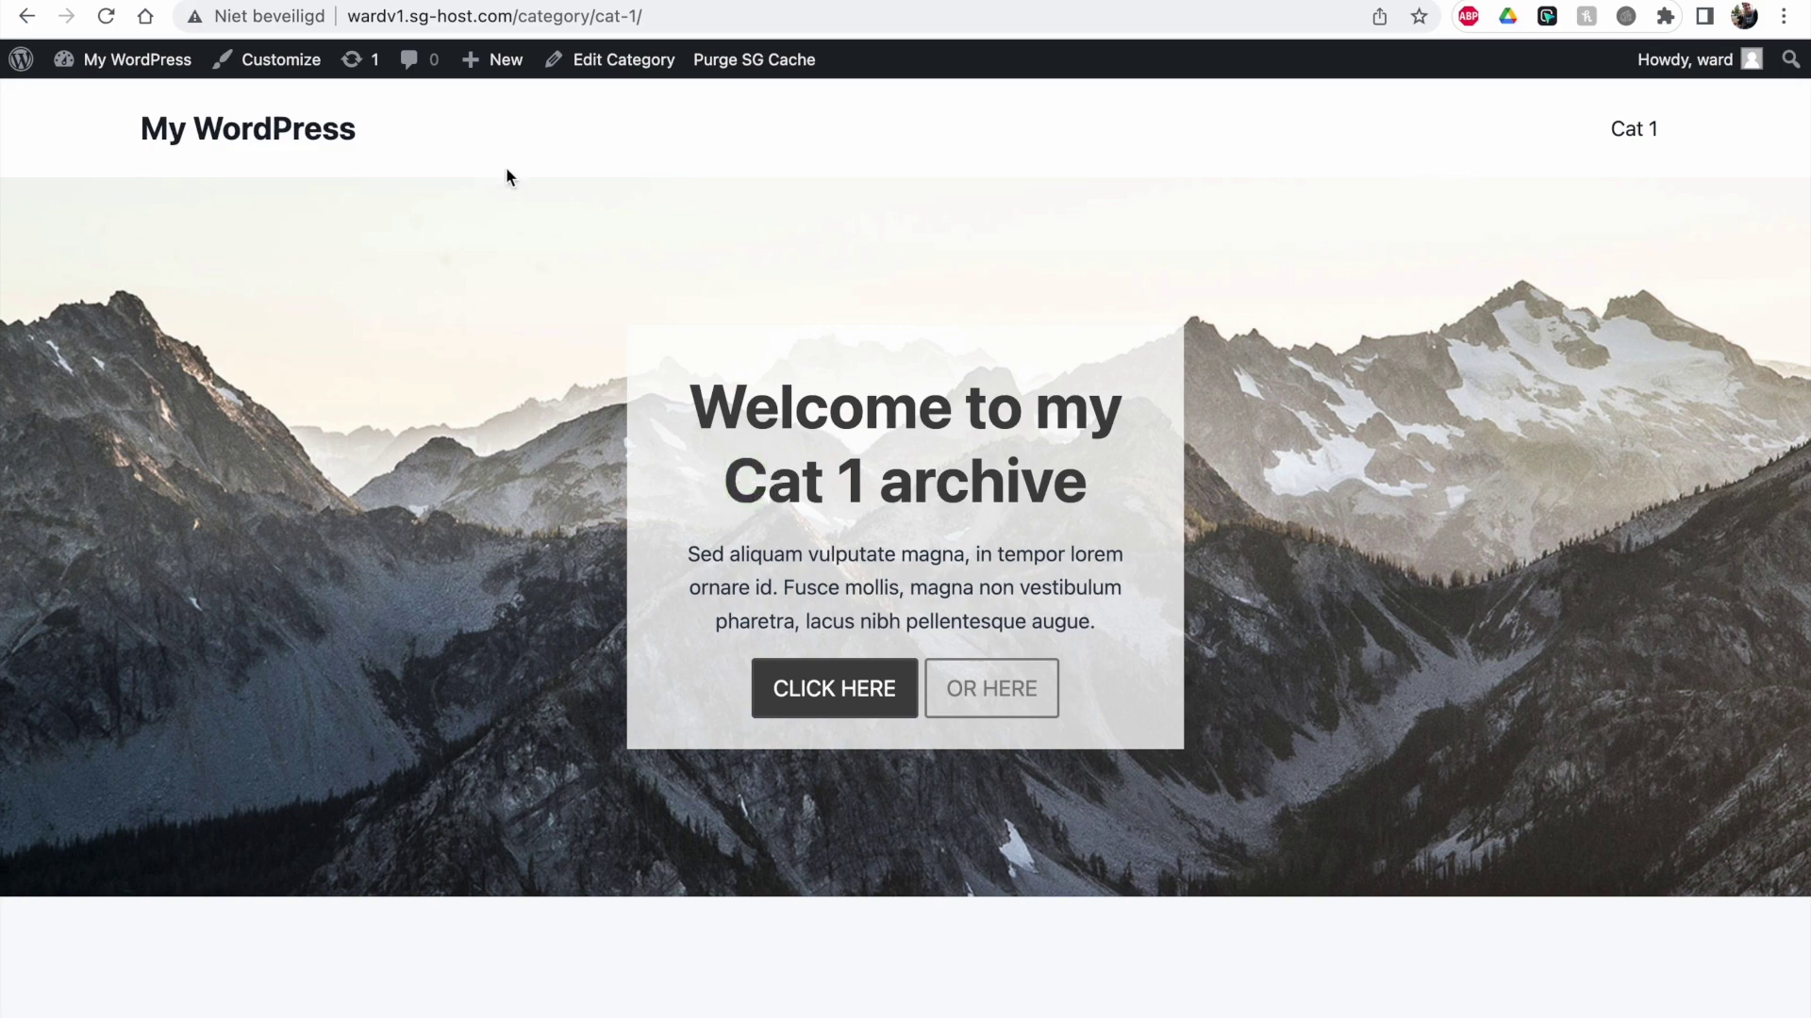
{"action": "scroll", "coordinate": [557, 482], "scroll_direction": "down", "scroll_amount": 20}
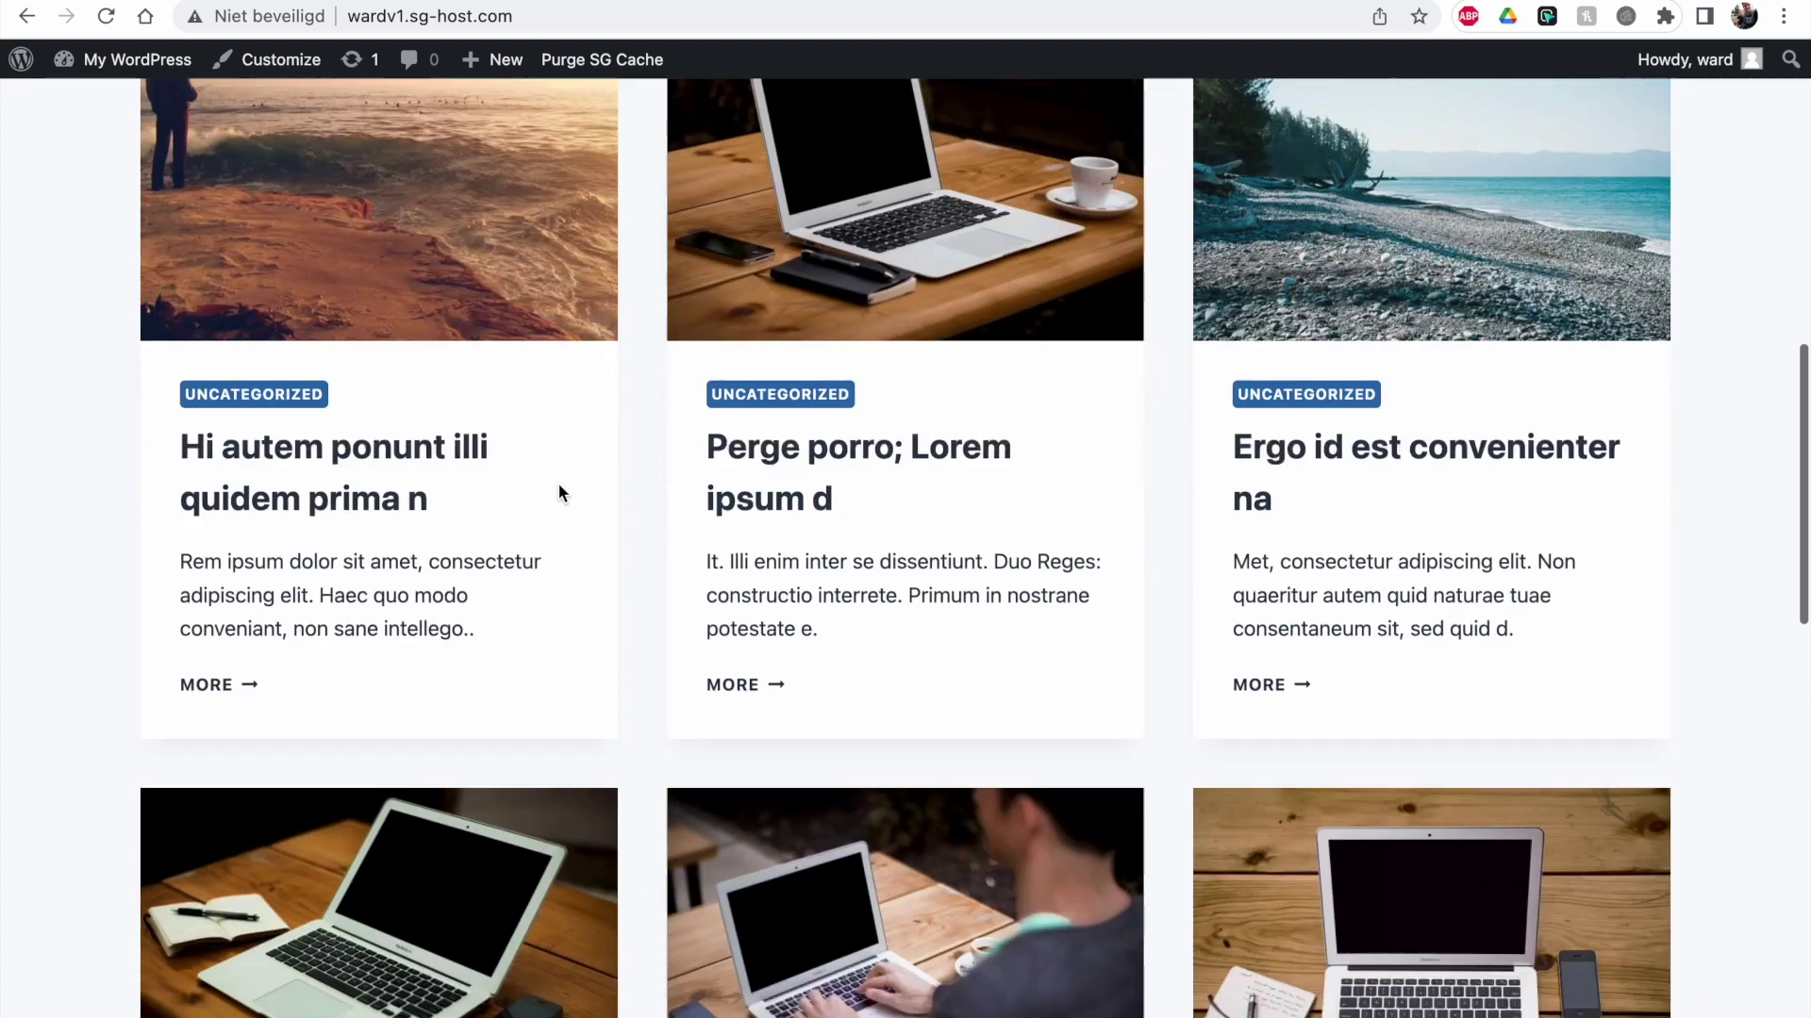
{"action": "left_click", "coordinate": [302, 803]}
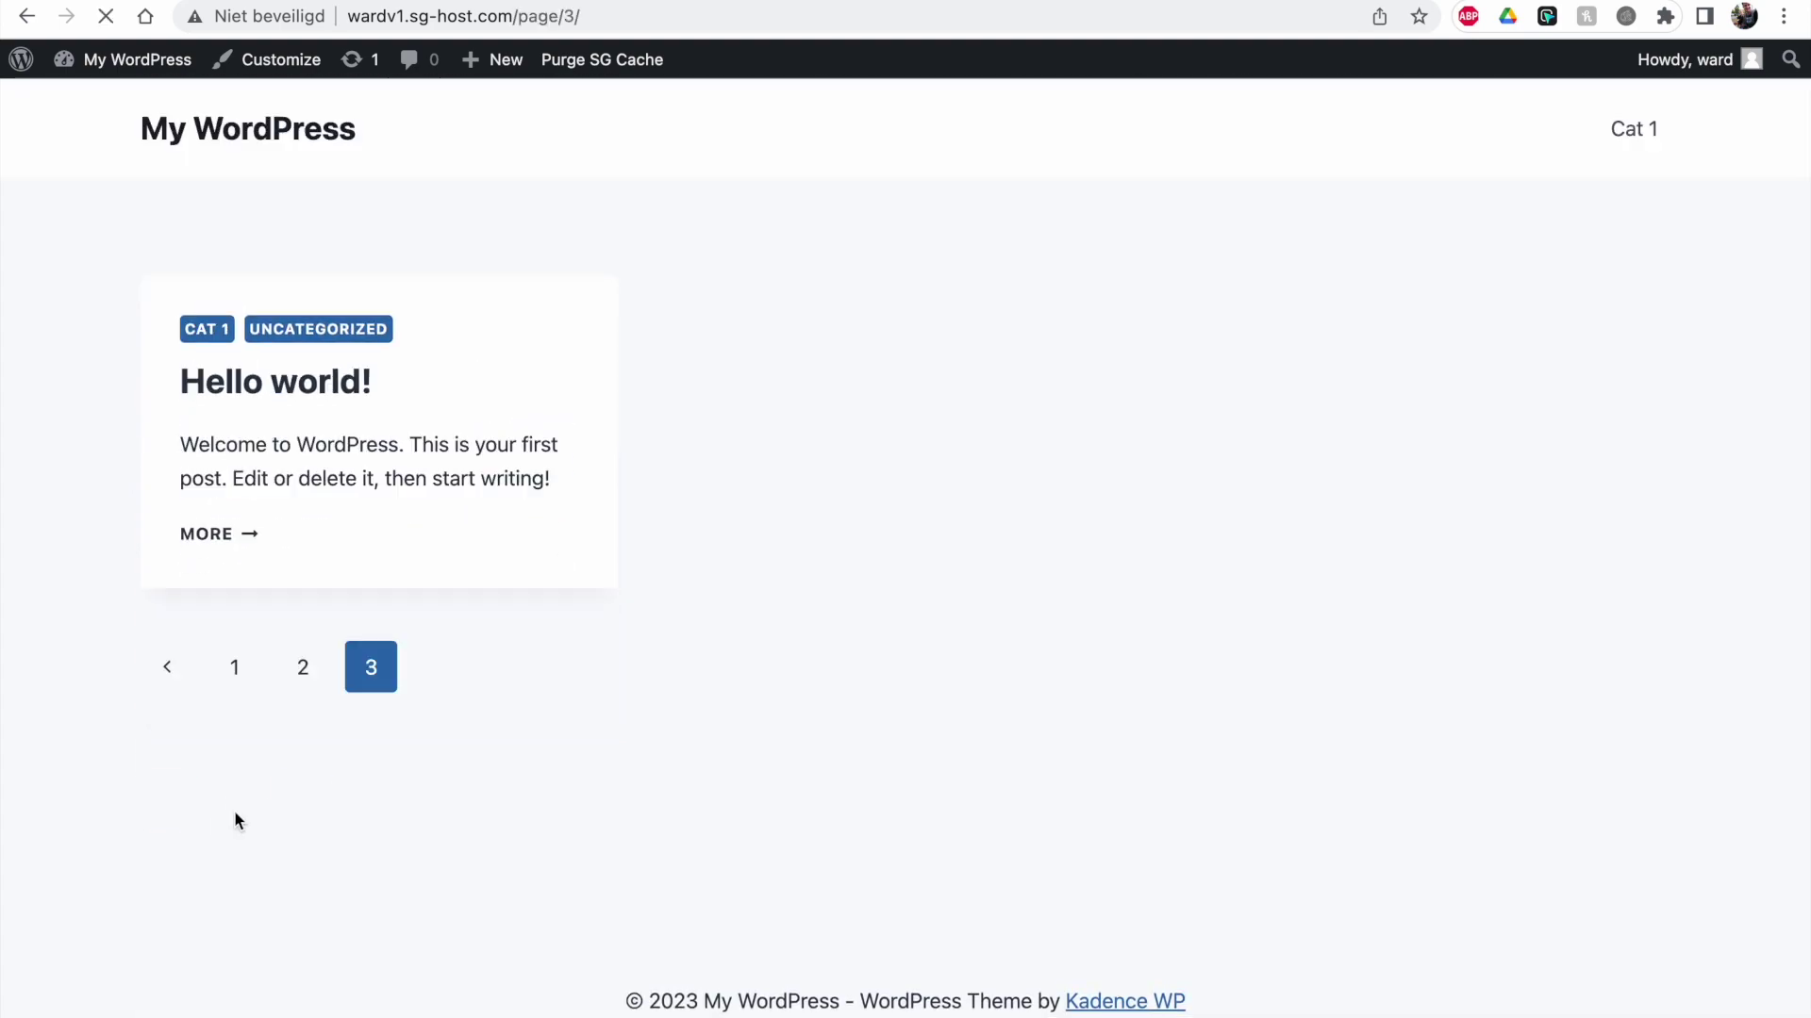
{"action": "left_click", "coordinate": [297, 681]}
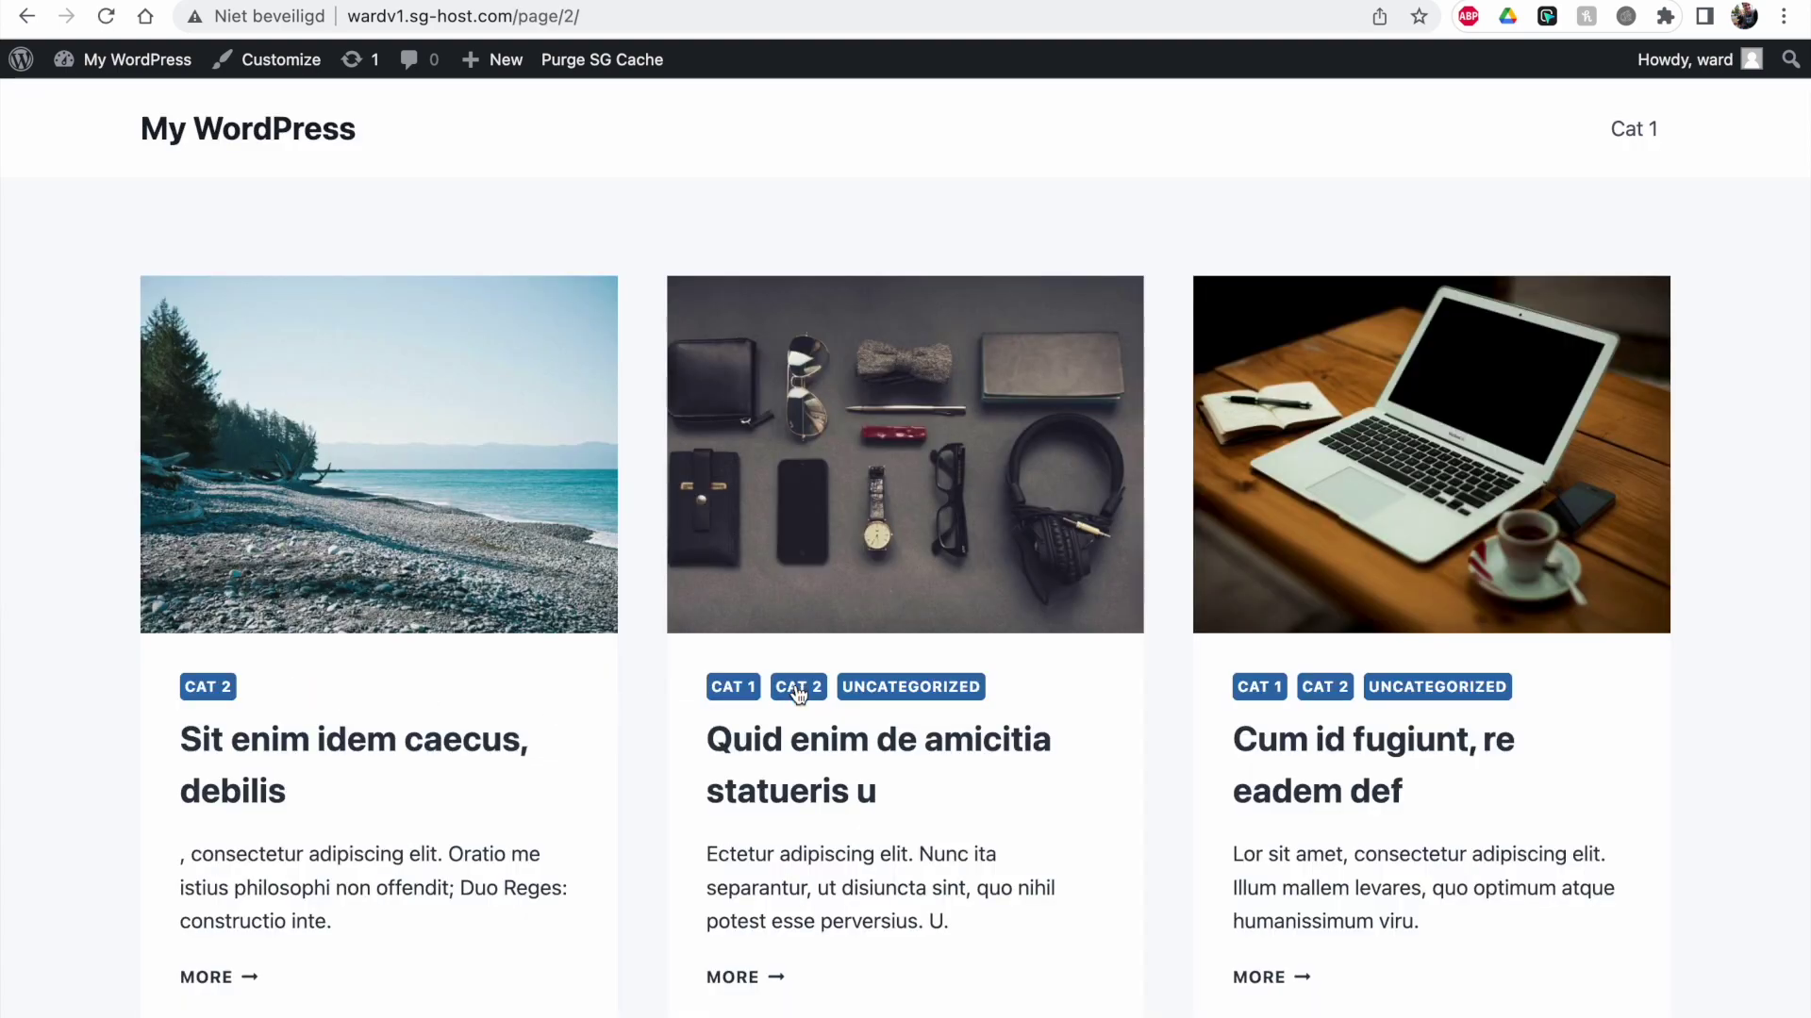
Step: Open the Cat 2 archive and confirm its hero heading shows 'Cat 2'
{"action": "left_click", "coordinate": [797, 693]}
{"action": "left_click_drag", "start_coordinate": [724, 479], "coordinate": [868, 486]}
{"action": "left_click", "coordinate": [794, 445]}
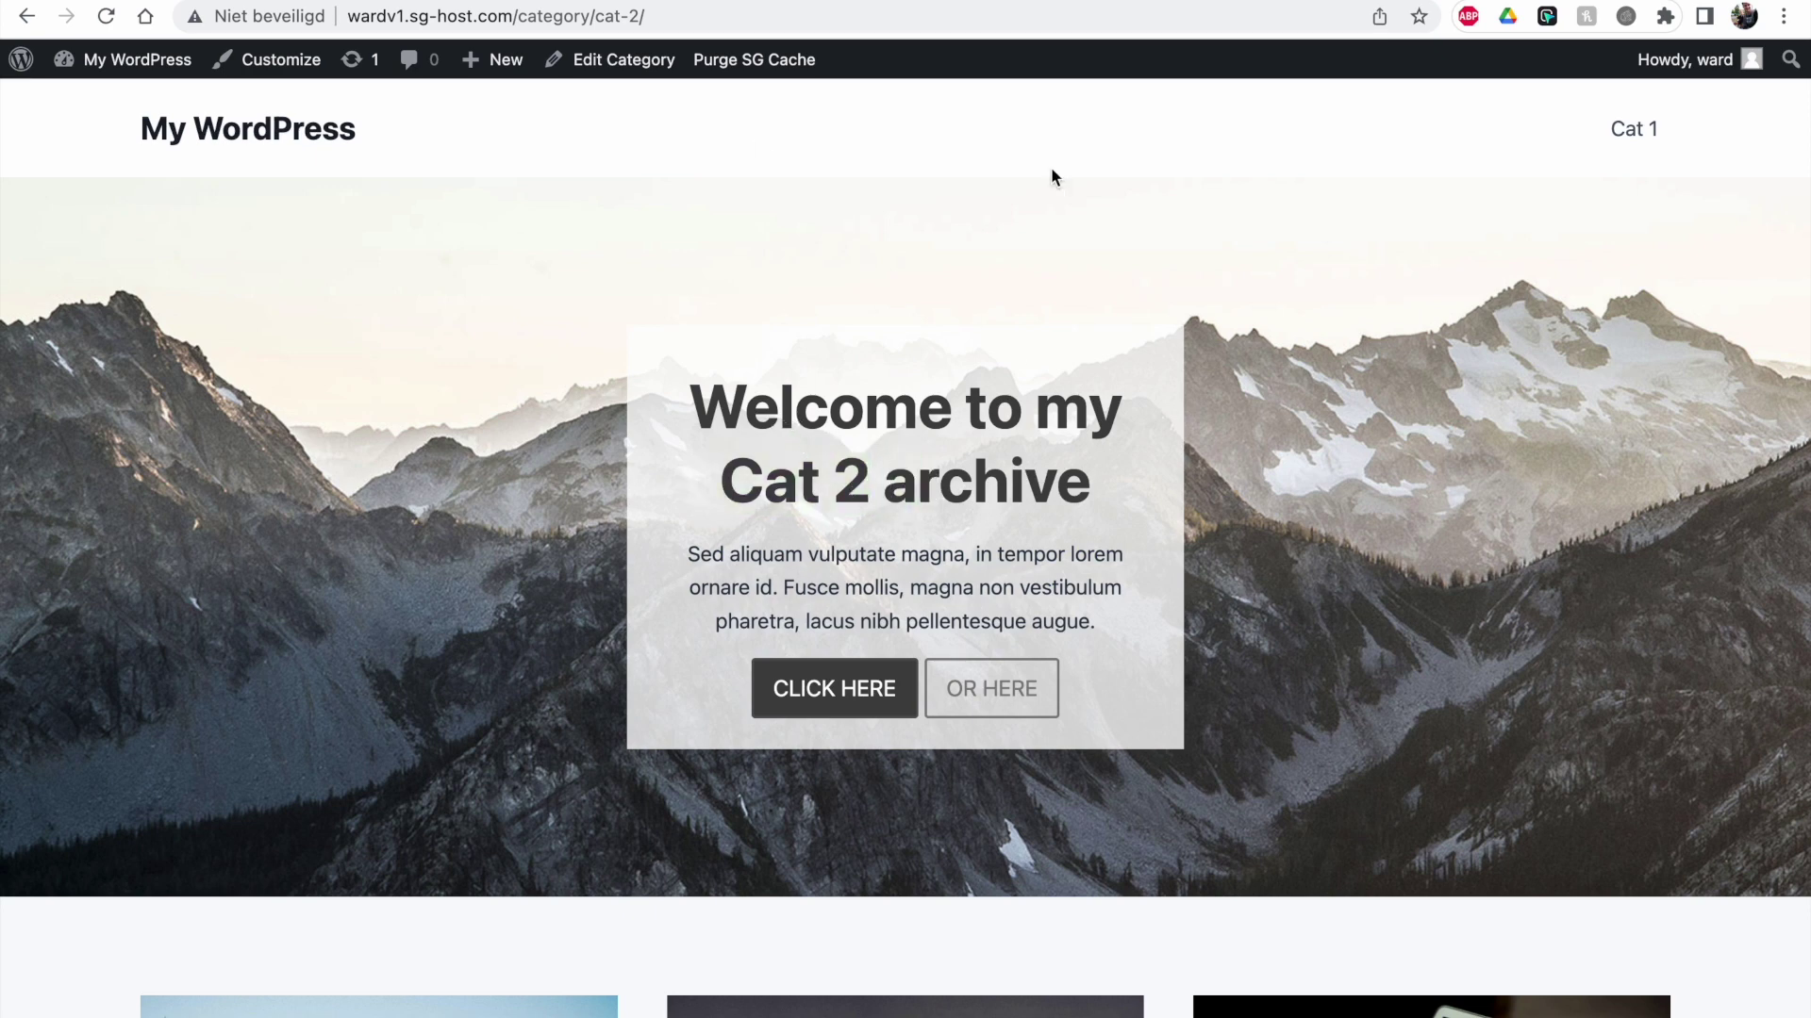
{"action": "scroll", "coordinate": [1293, 695], "scroll_direction": "down", "scroll_amount": 3}
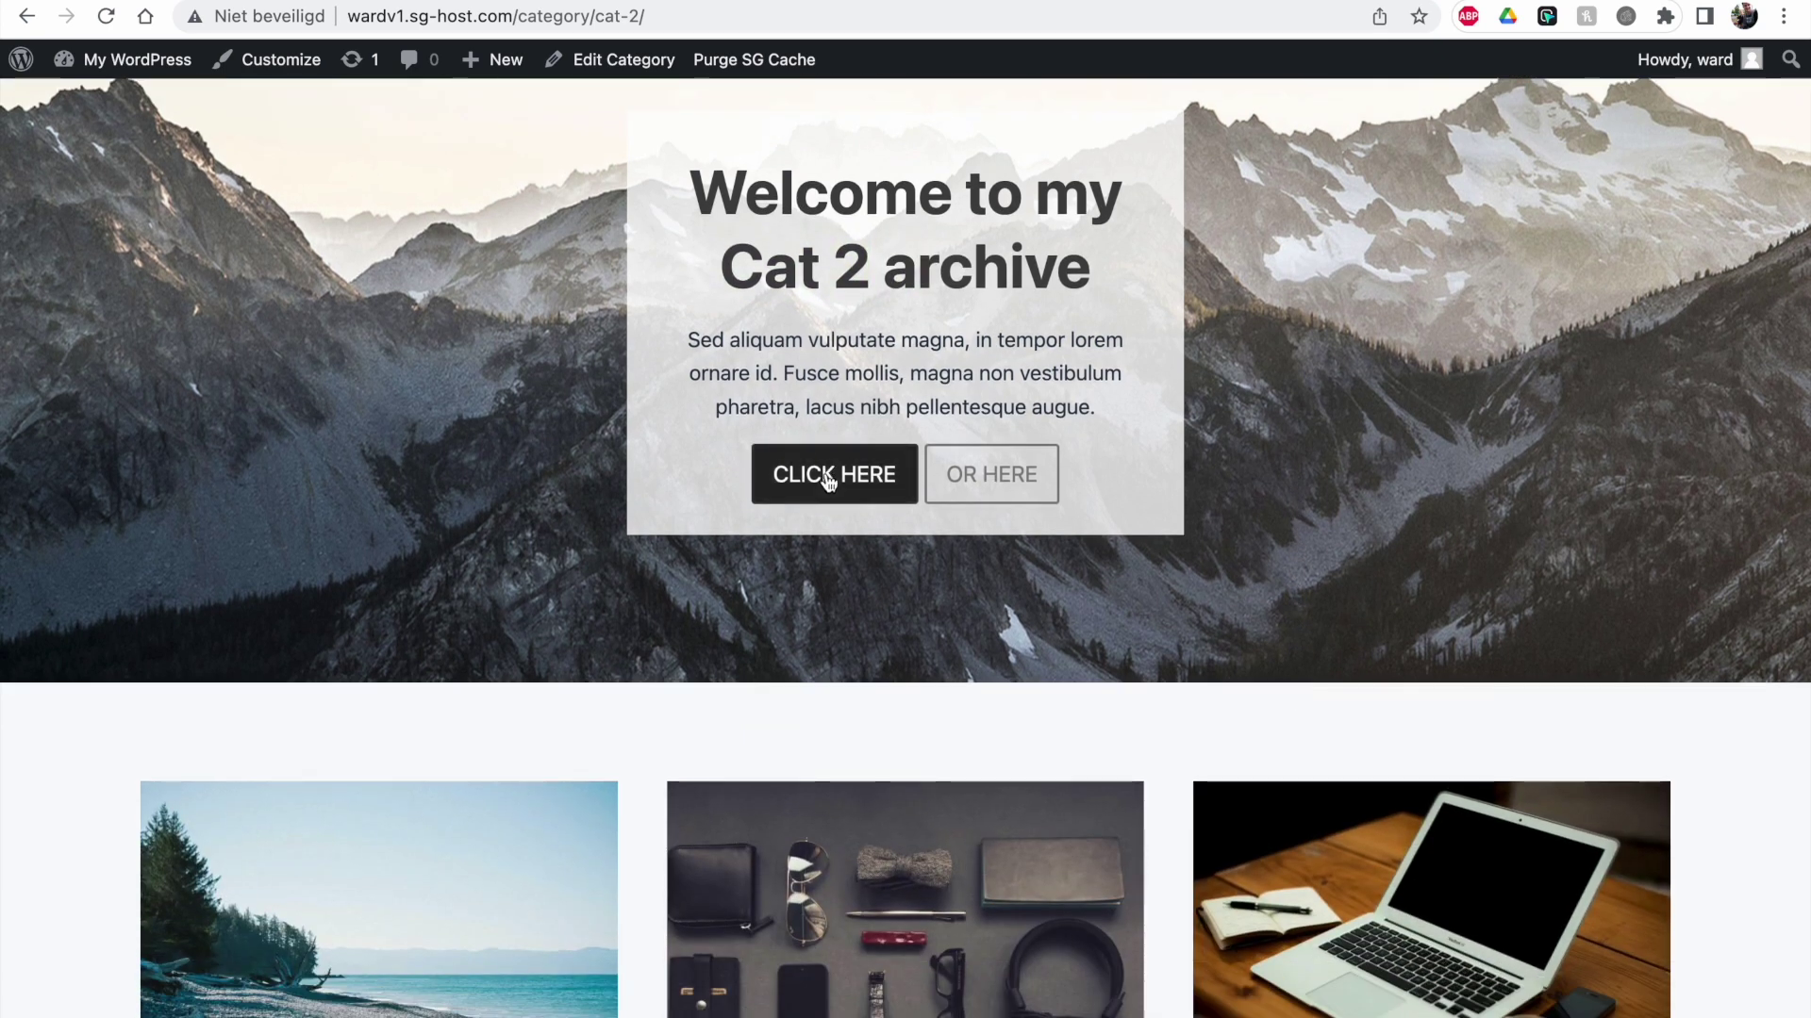
{"action": "scroll", "coordinate": [1020, 635], "scroll_direction": "down", "scroll_amount": 10}
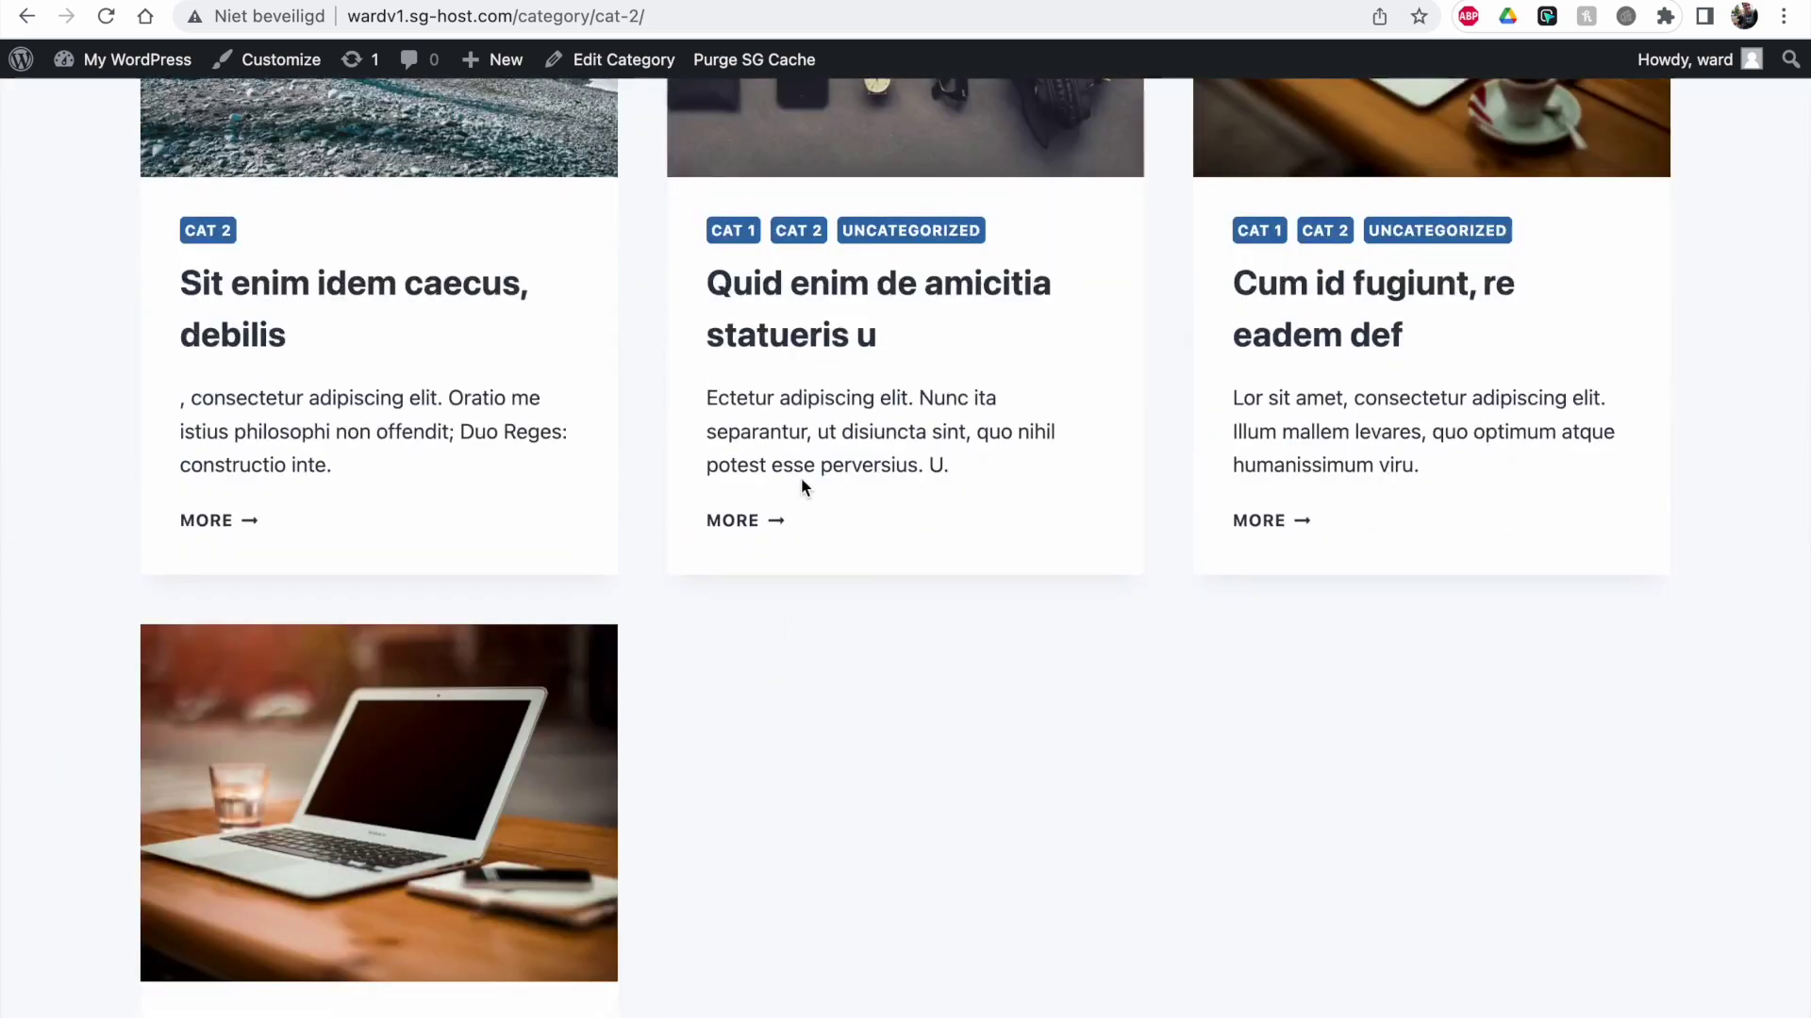
{"action": "scroll", "coordinate": [817, 377], "scroll_direction": "up", "scroll_amount": 3}
{"action": "scroll", "coordinate": [820, 245], "scroll_direction": "up", "scroll_amount": 10}
{"action": "left_click_drag", "start_coordinate": [772, 453], "coordinate": [875, 446]}
{"action": "left_click", "coordinate": [941, 396]}
{"action": "scroll", "coordinate": [941, 397], "scroll_direction": "up", "scroll_amount": 1}
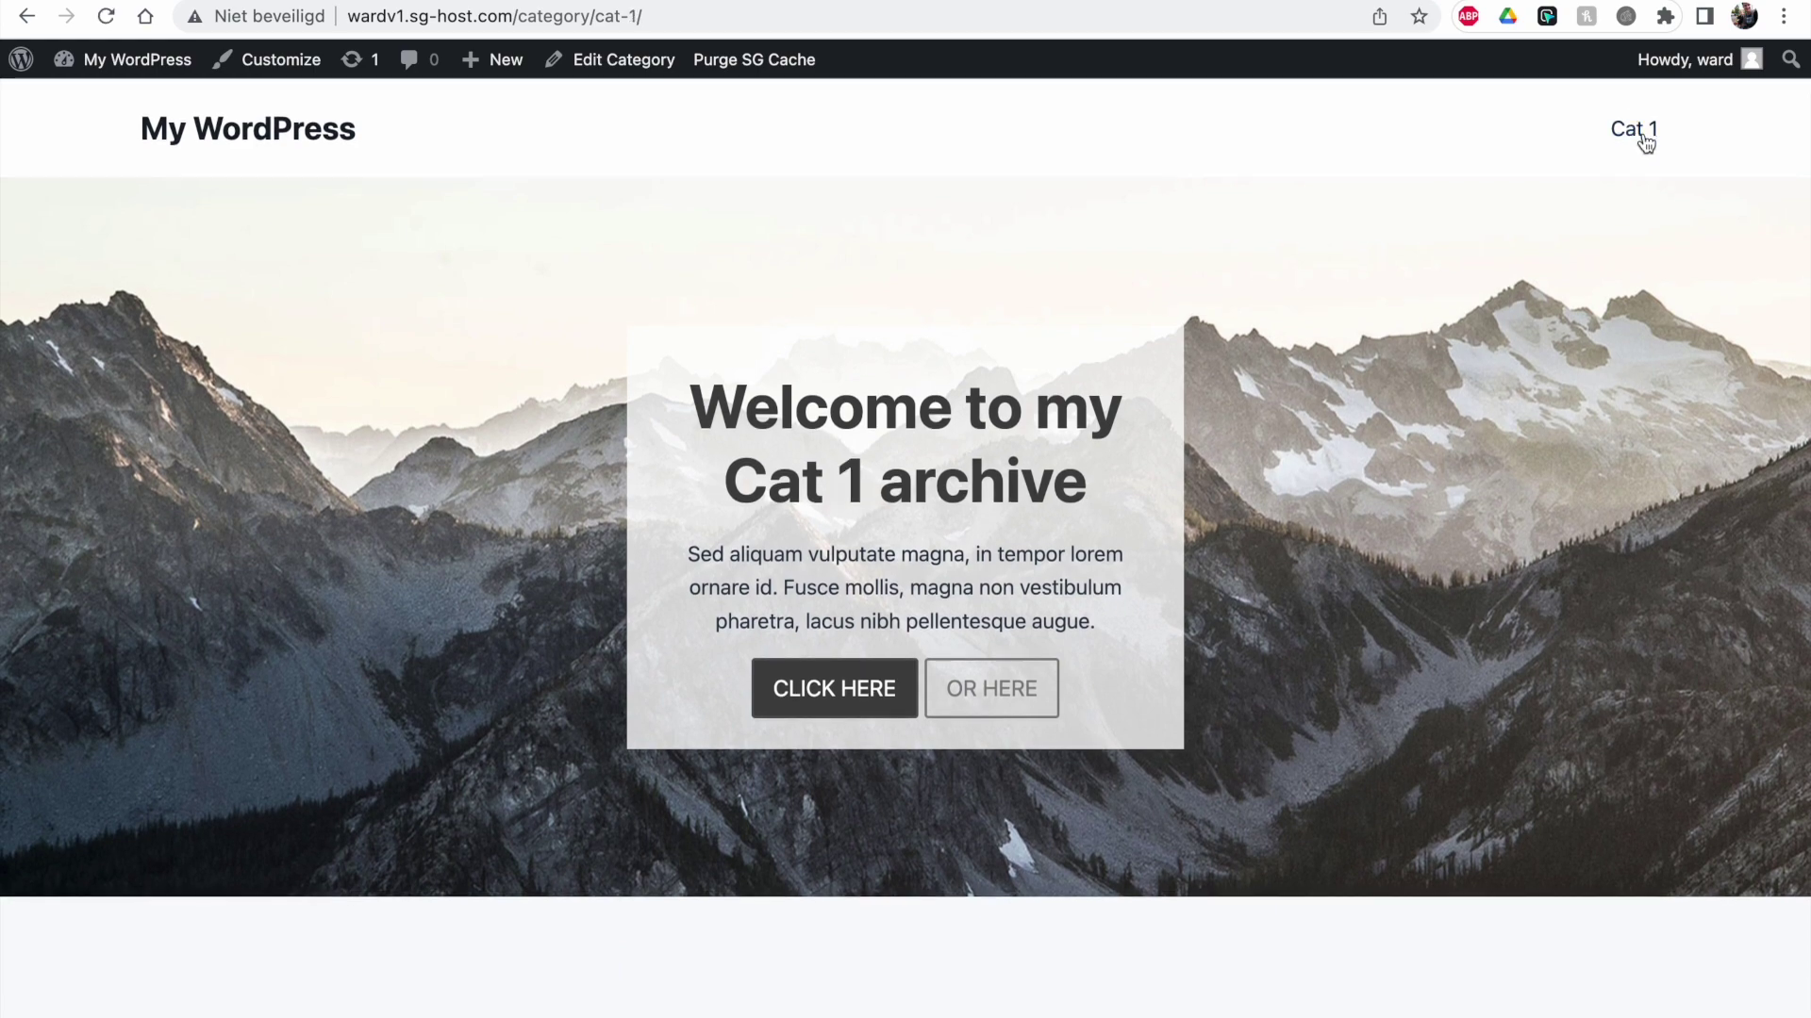
{"action": "left_click_drag", "start_coordinate": [684, 497], "coordinate": [882, 495]}
{"action": "scroll", "coordinate": [884, 505], "scroll_direction": "down", "scroll_amount": 5}
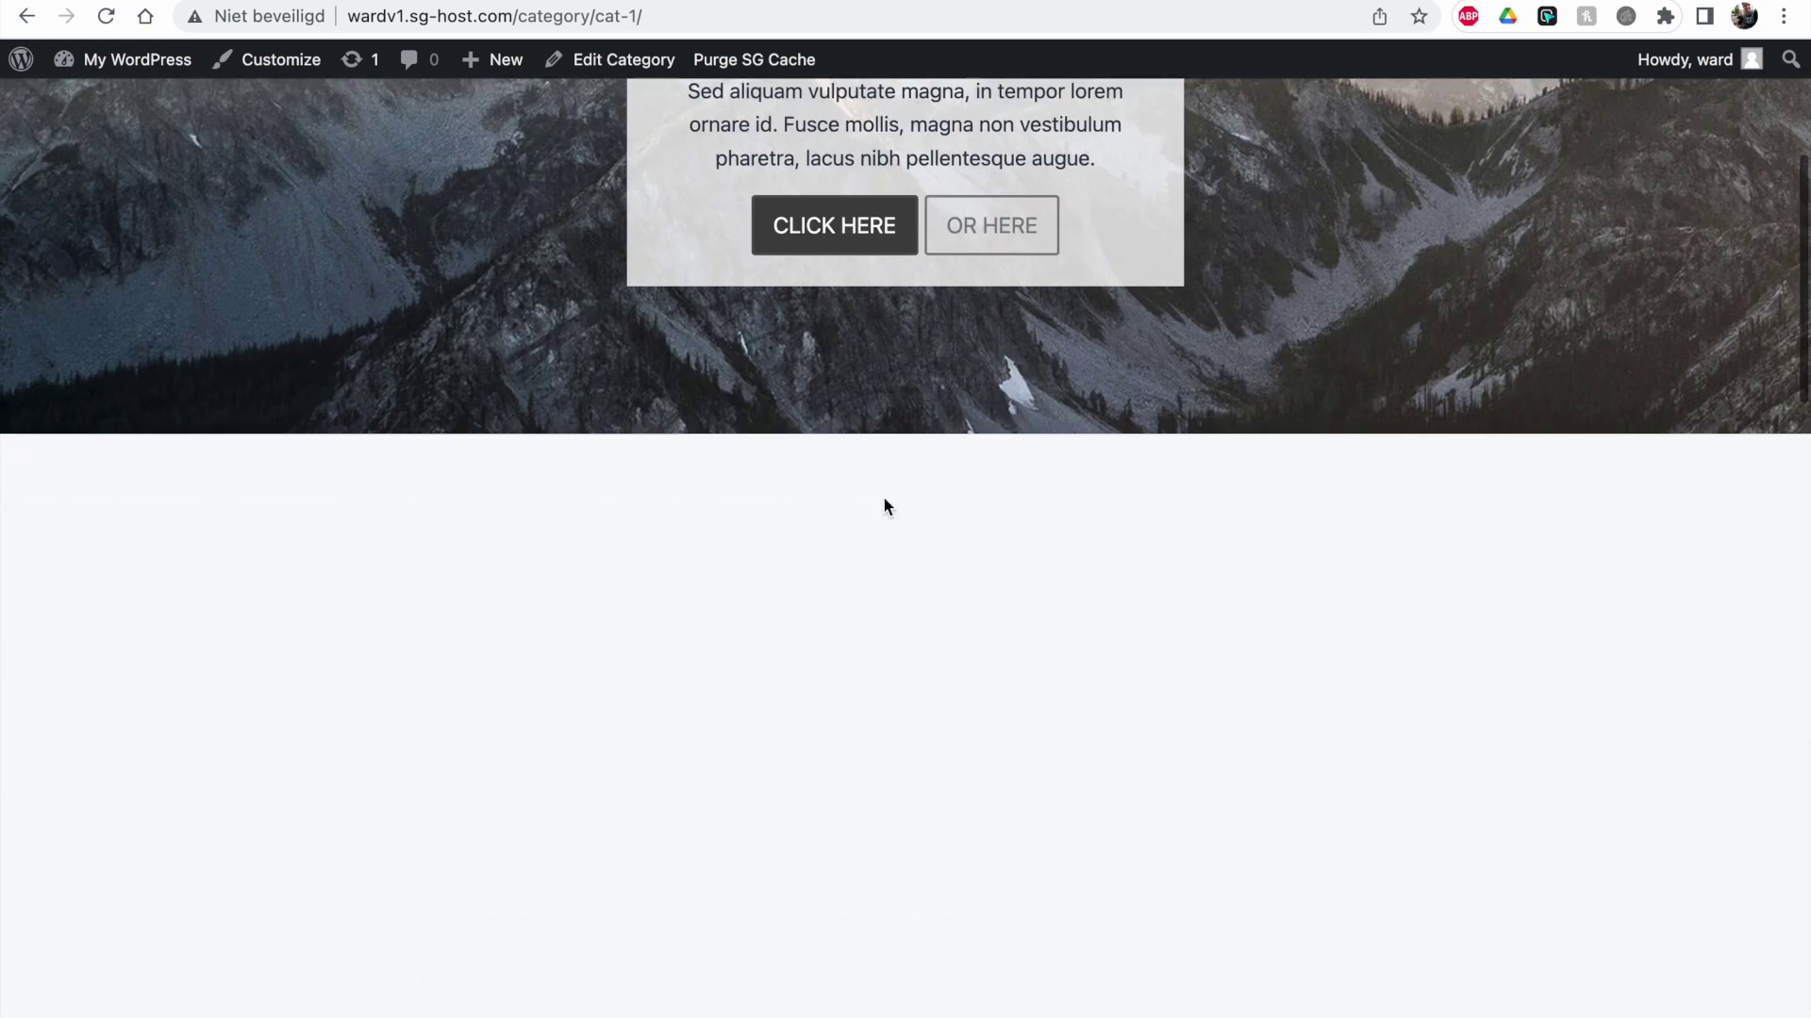
{"action": "scroll", "coordinate": [885, 498], "scroll_direction": "down", "scroll_amount": 10}
{"action": "scroll", "coordinate": [884, 498], "scroll_direction": "up", "scroll_amount": 14}
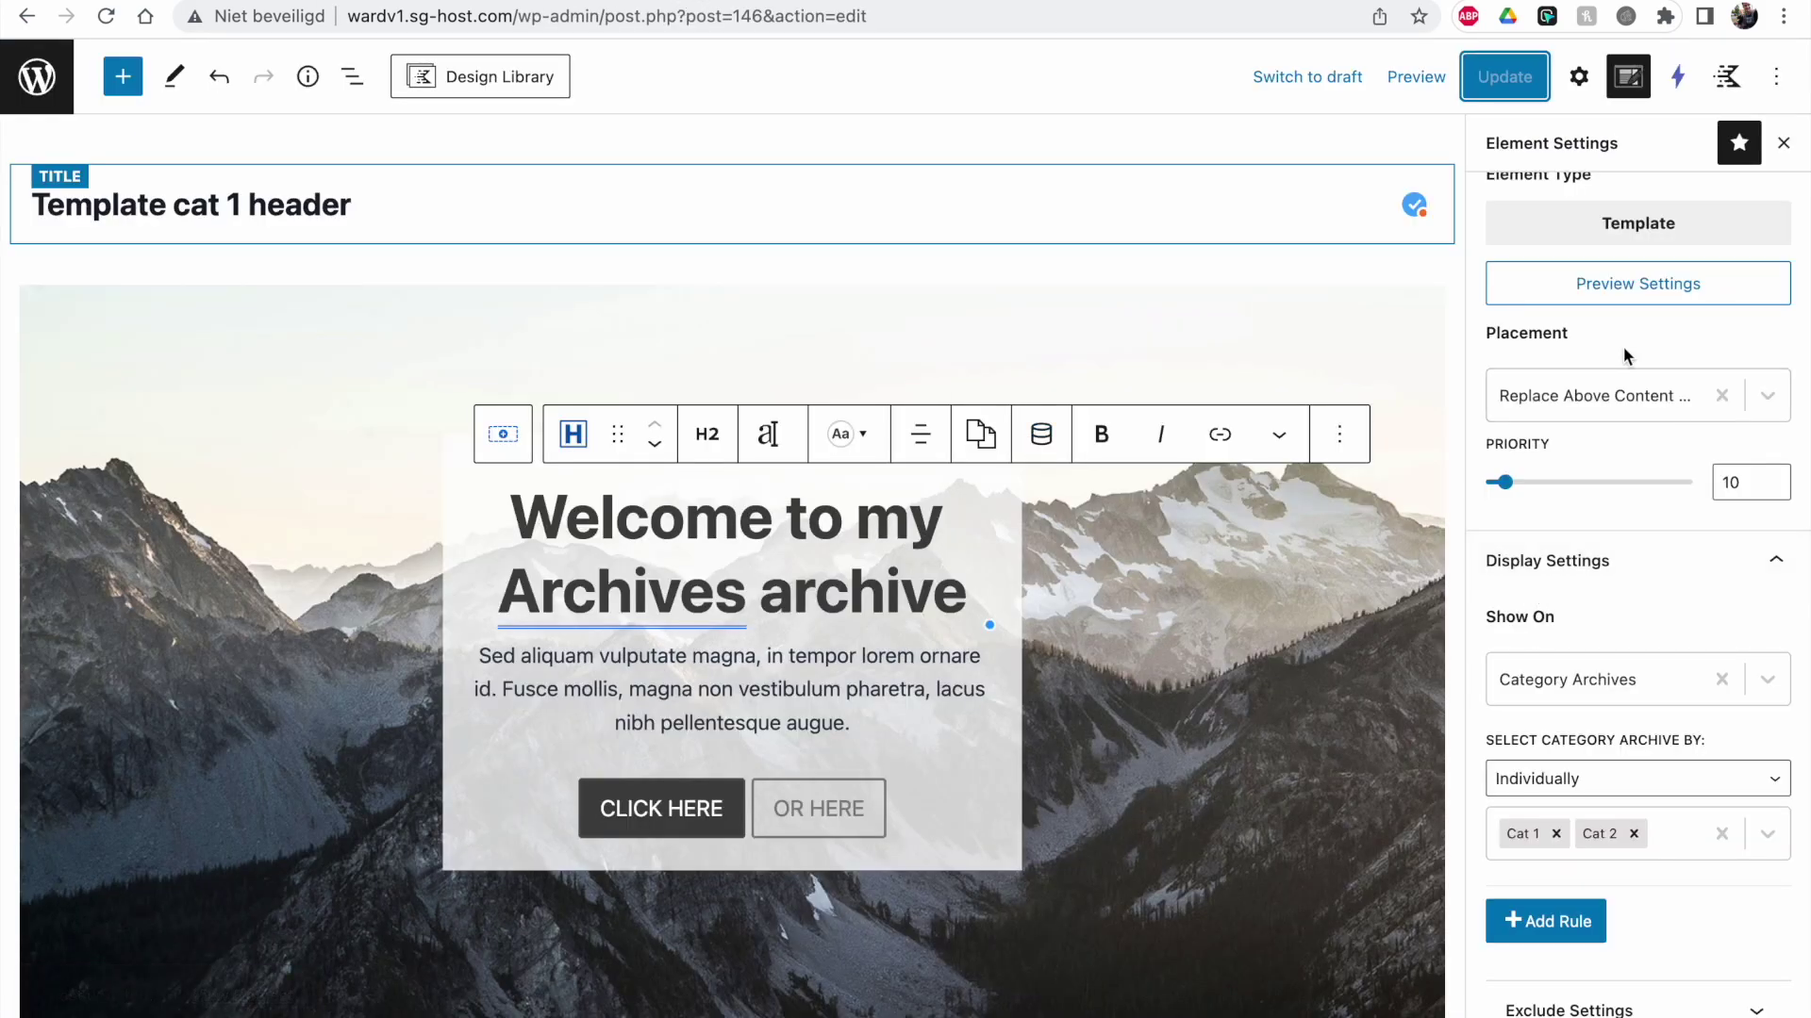
{"action": "left_click", "coordinate": [1644, 388]}
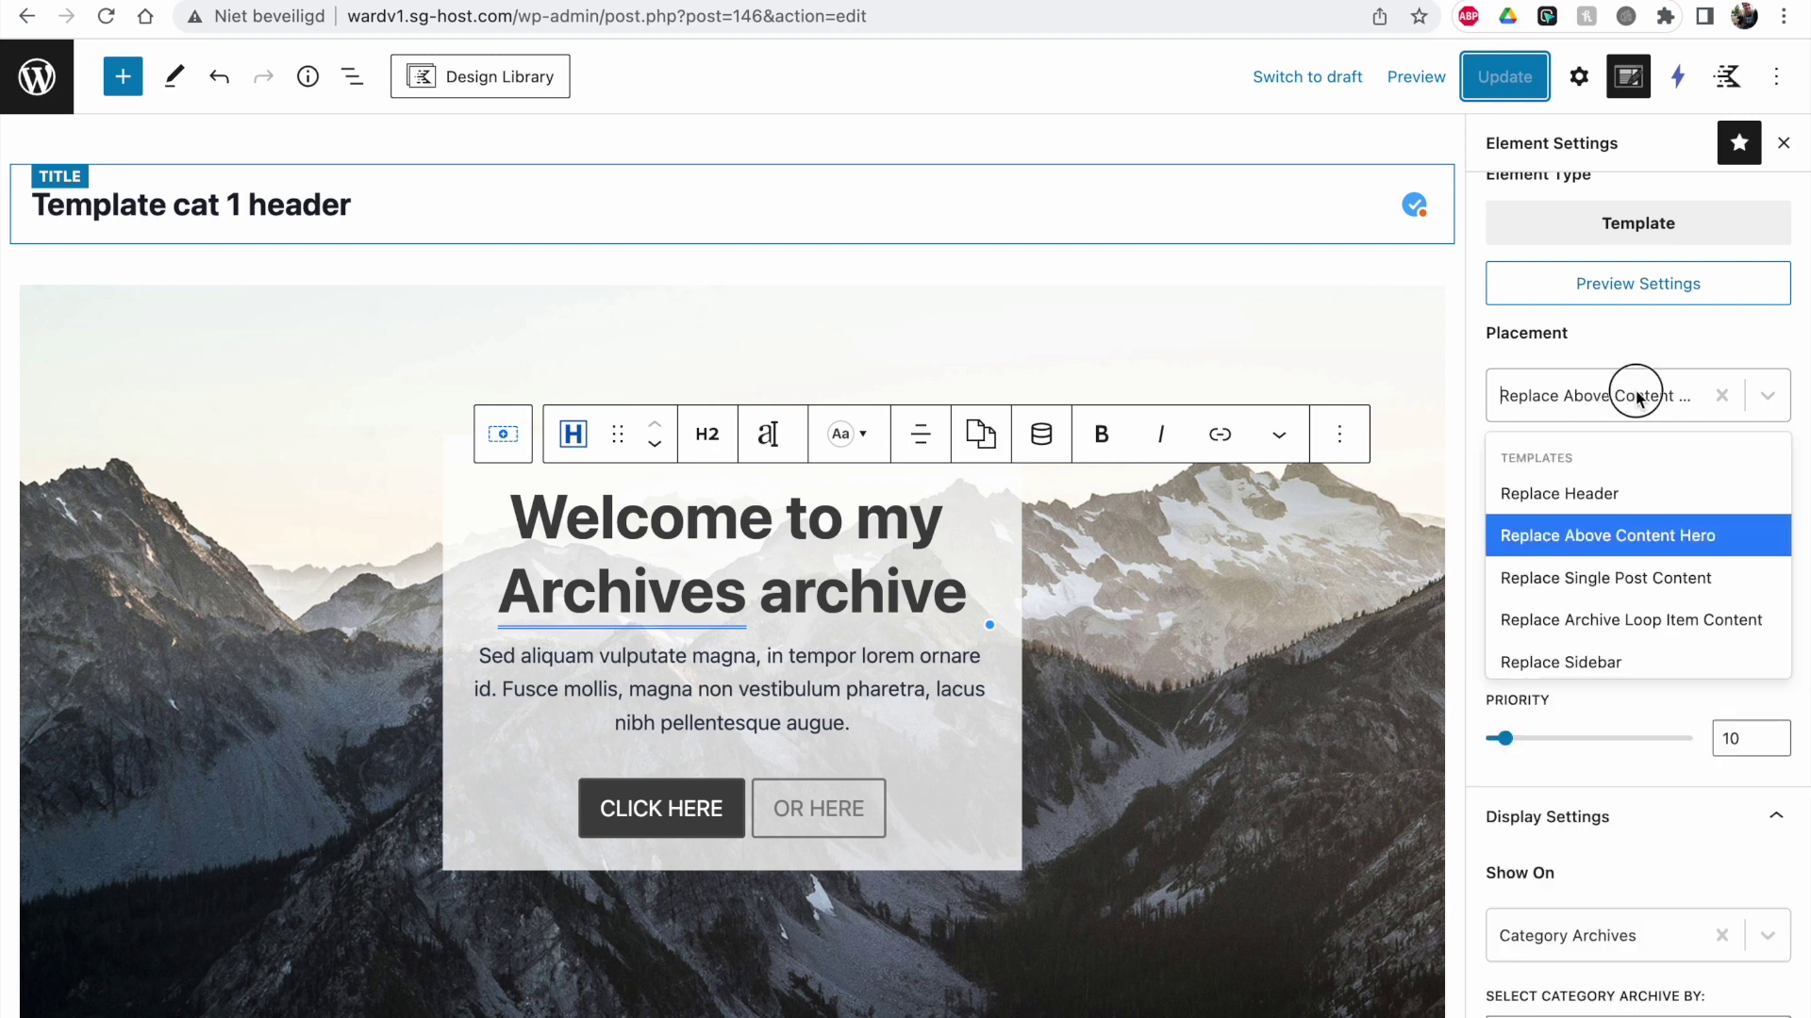
{"action": "left_click", "coordinate": [1639, 388]}
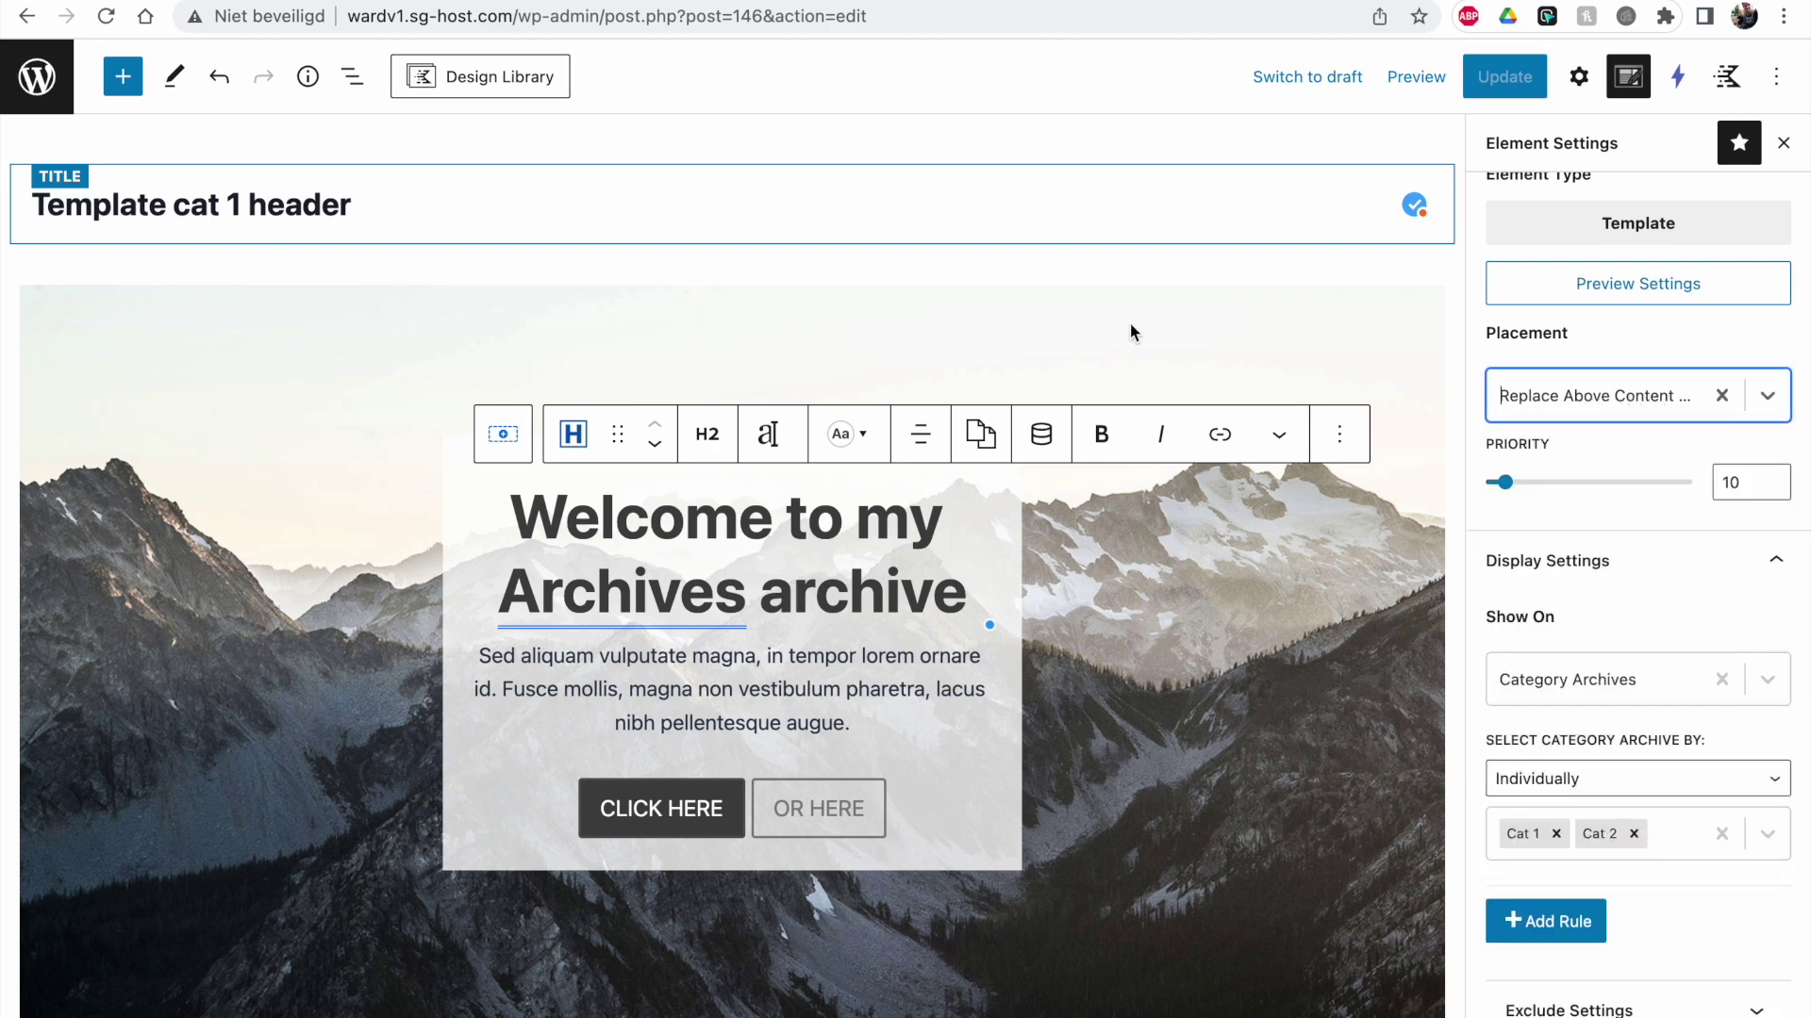
{"action": "scroll", "coordinate": [1196, 716], "scroll_direction": "down", "scroll_amount": 1}
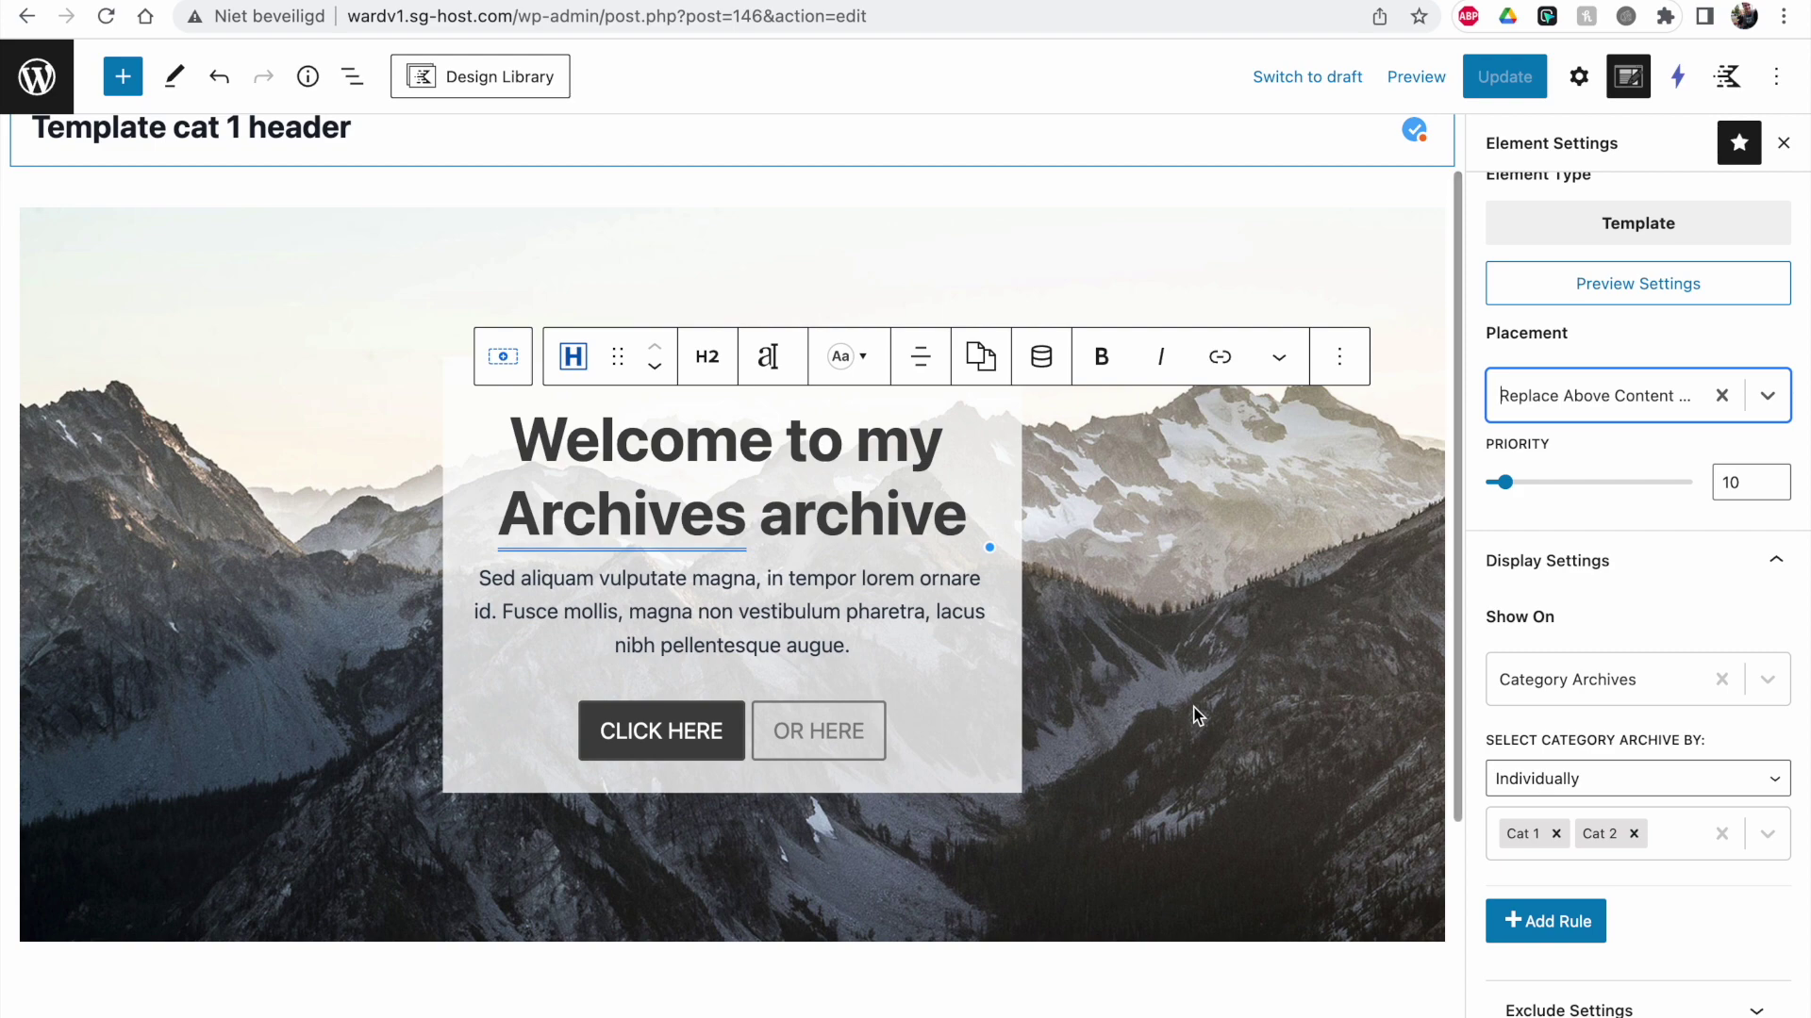